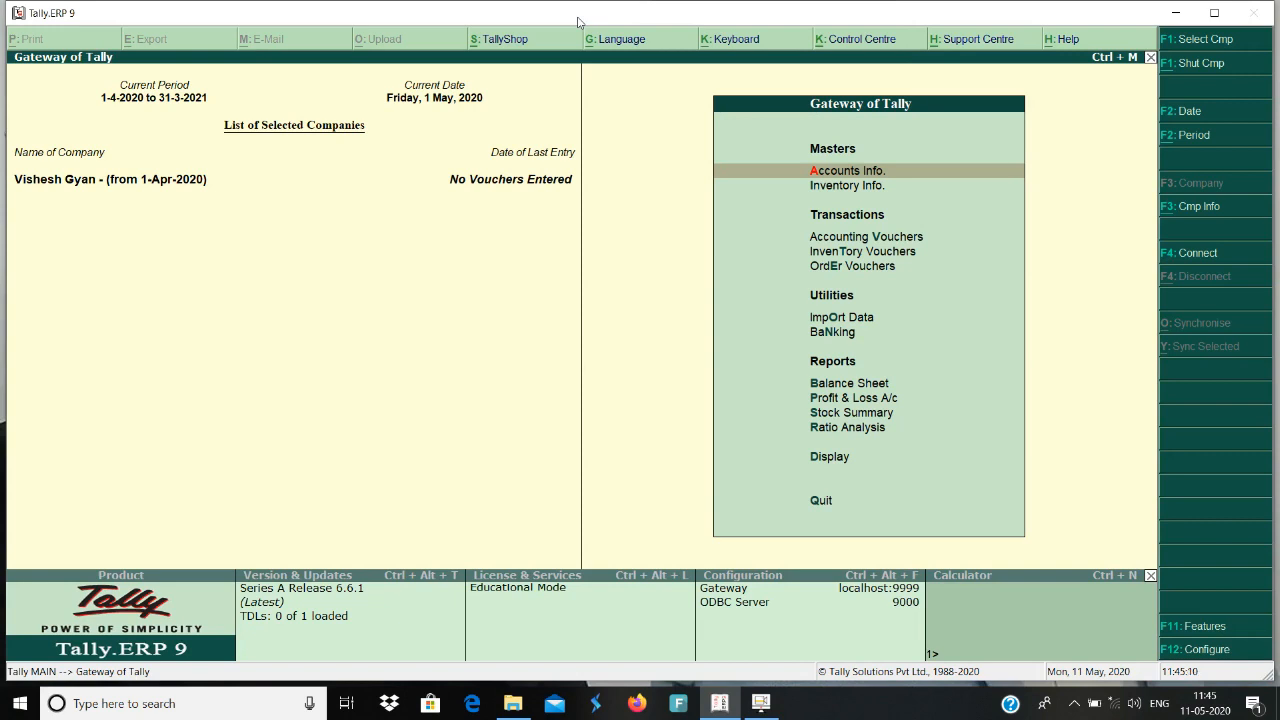
Go to the ledger masters under Accounts Info. and bring up the list of single ledgers to alter.
key("Return")
key("Down")
key("Return")
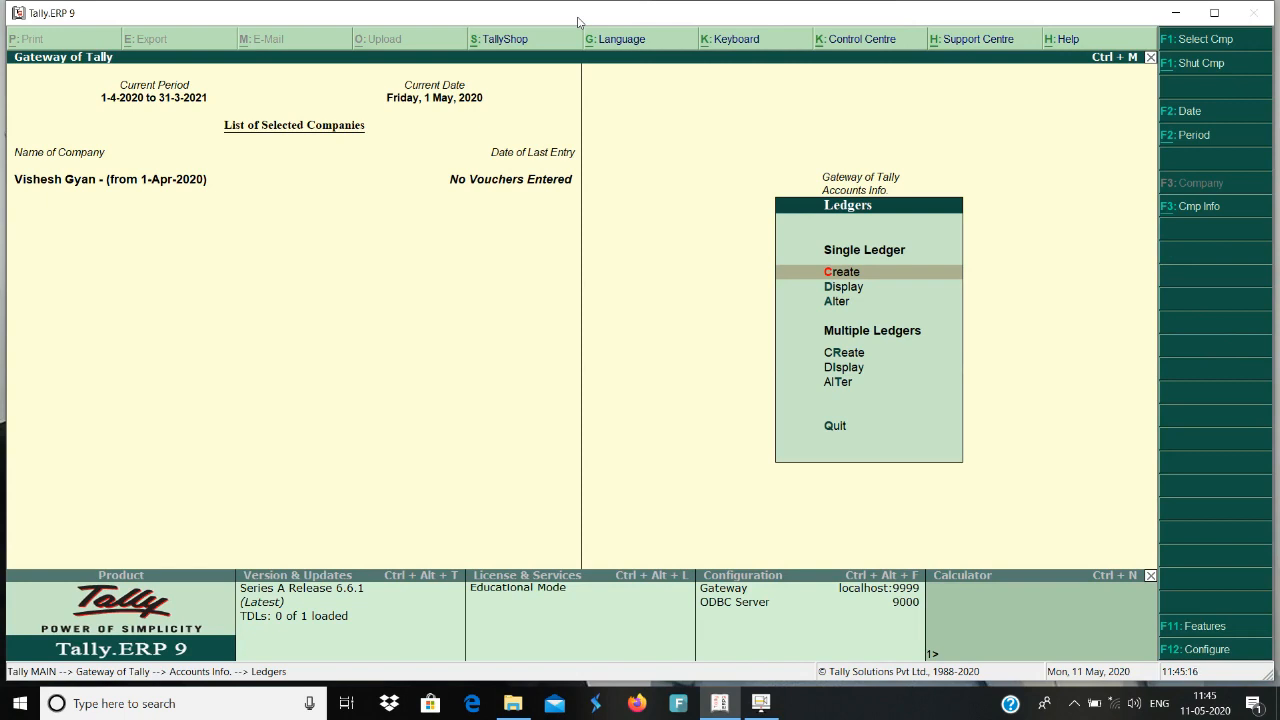
key("Down")
key("Down")
key("Return")
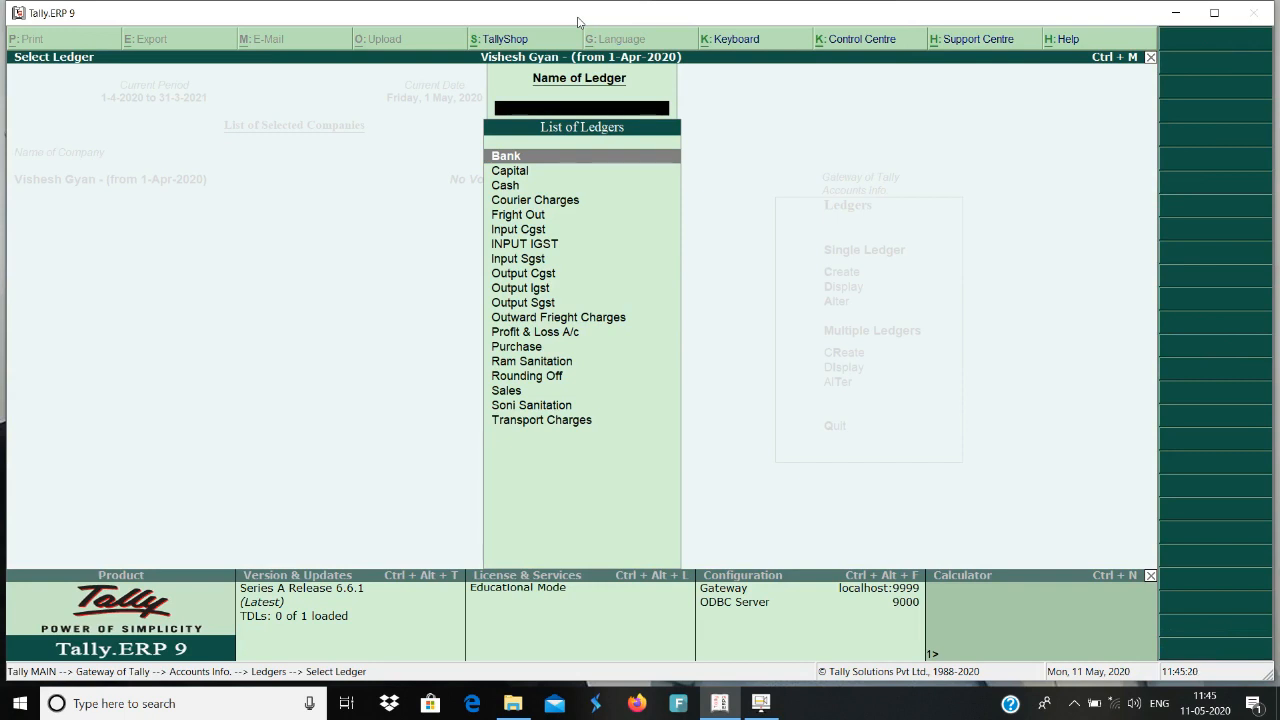
Open the Outward Frieght Charges ledger for alteration.
key("Down")
key("Down")
key("Down")
key("Down")
key("Down")
key("Down")
key("Down")
key("Down")
key("Down")
key("Down")
key("Down")
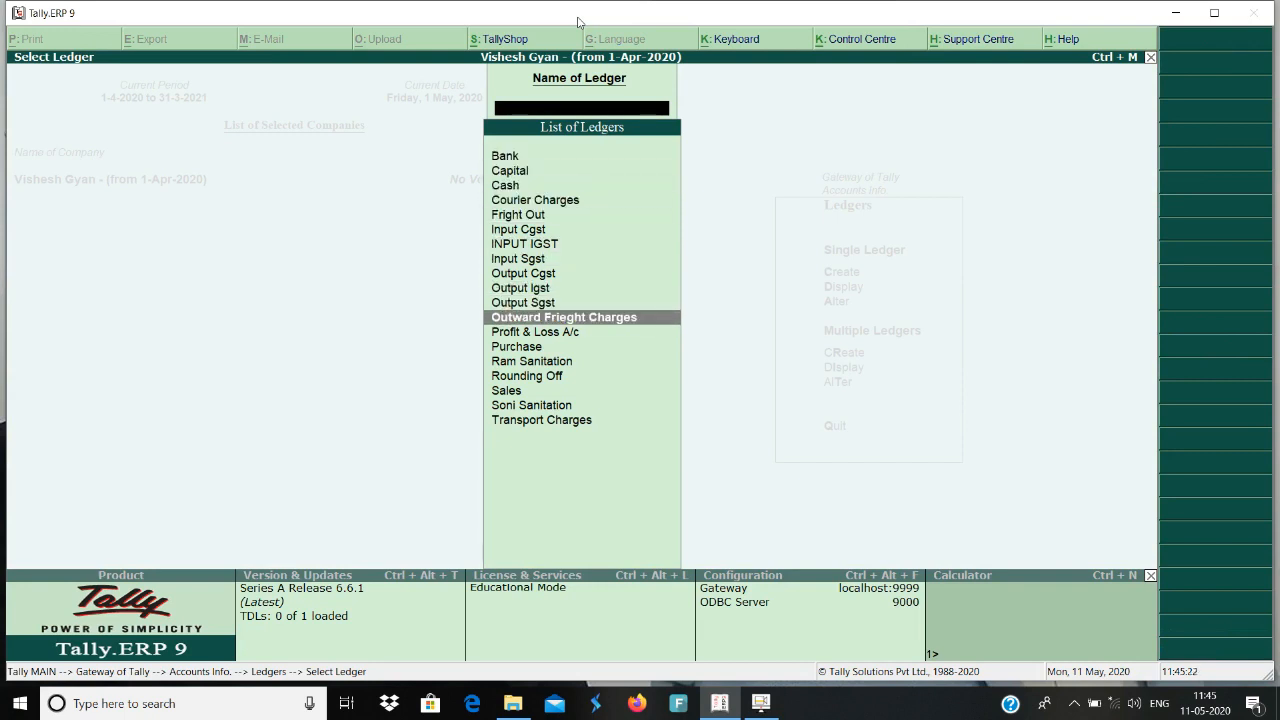
key("Return")
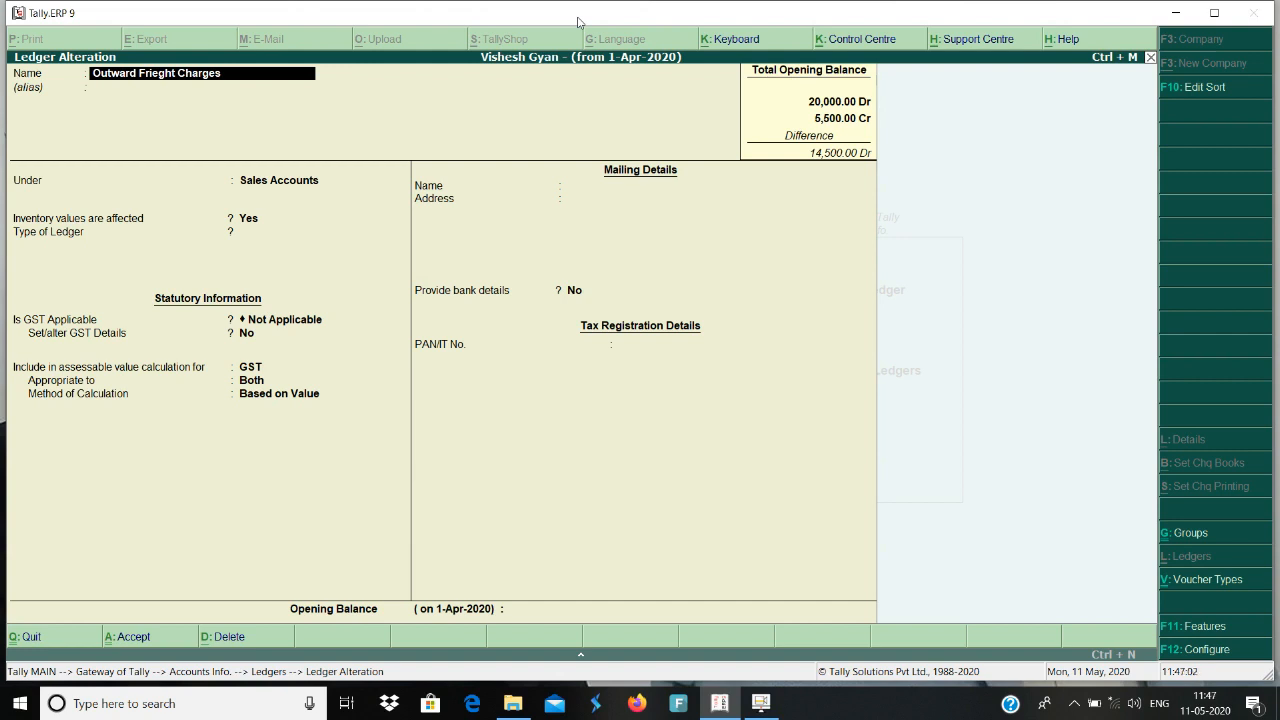
Review the Outward Frieght Charges ledger's GST applicability and assessable value settings, then return to the ledger list.
key("Return")
key("Return")
key("Return")
key("Return")
key("Return")
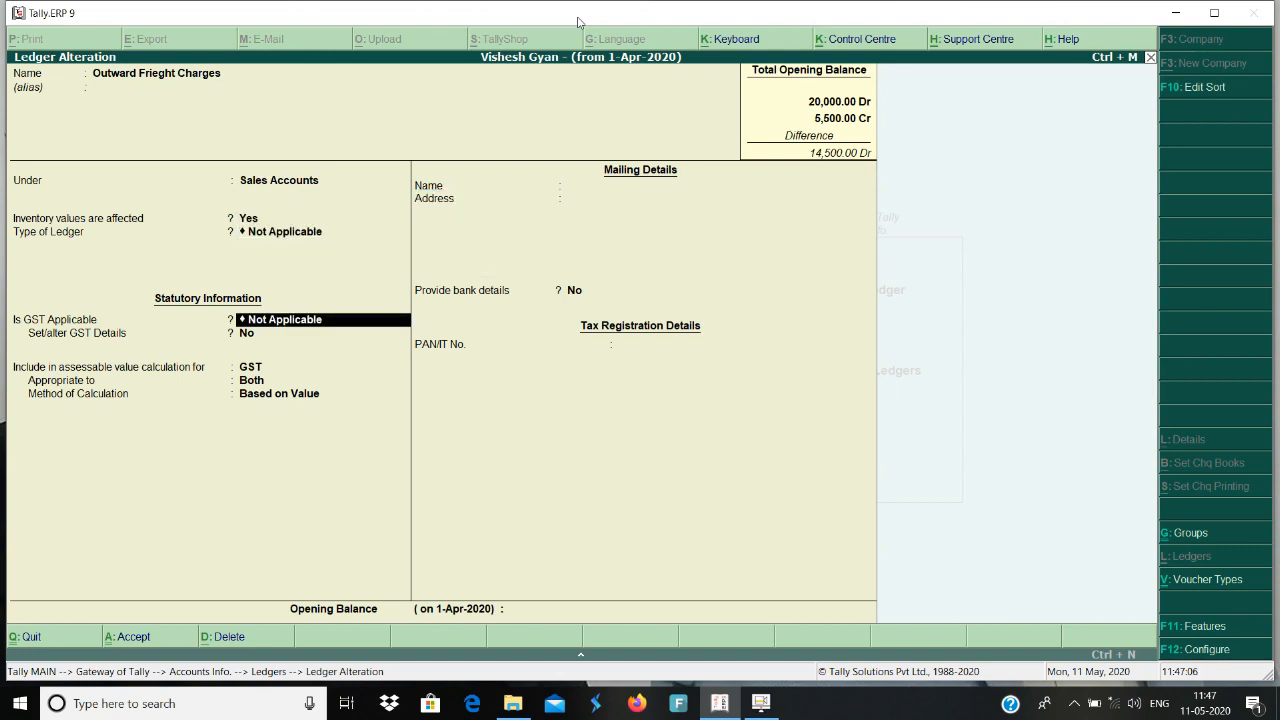
key("Return")
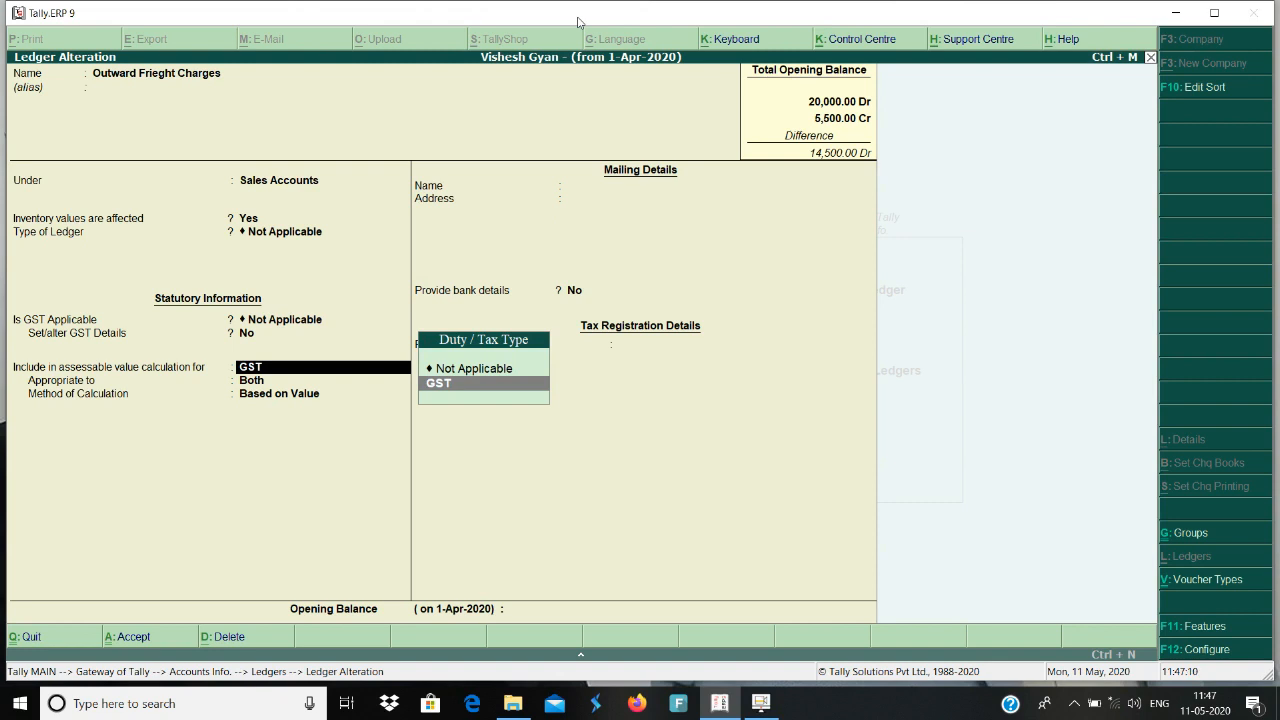
key("Return")
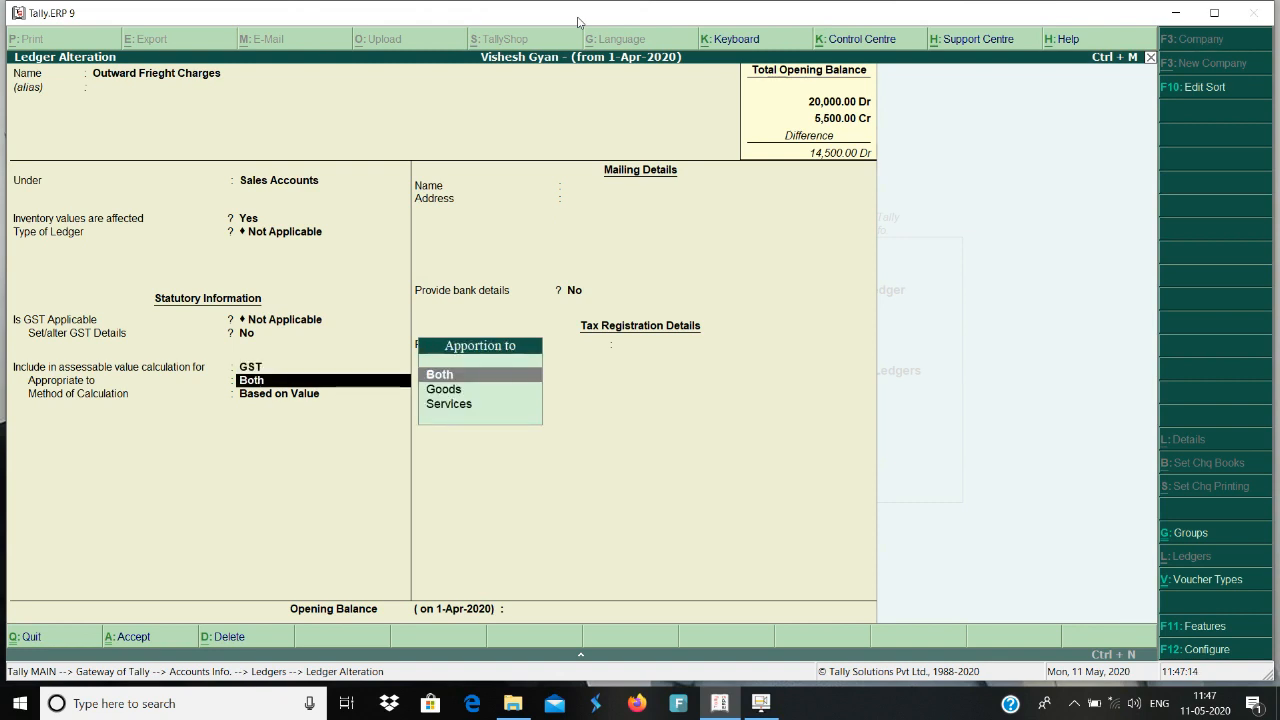
key("Return")
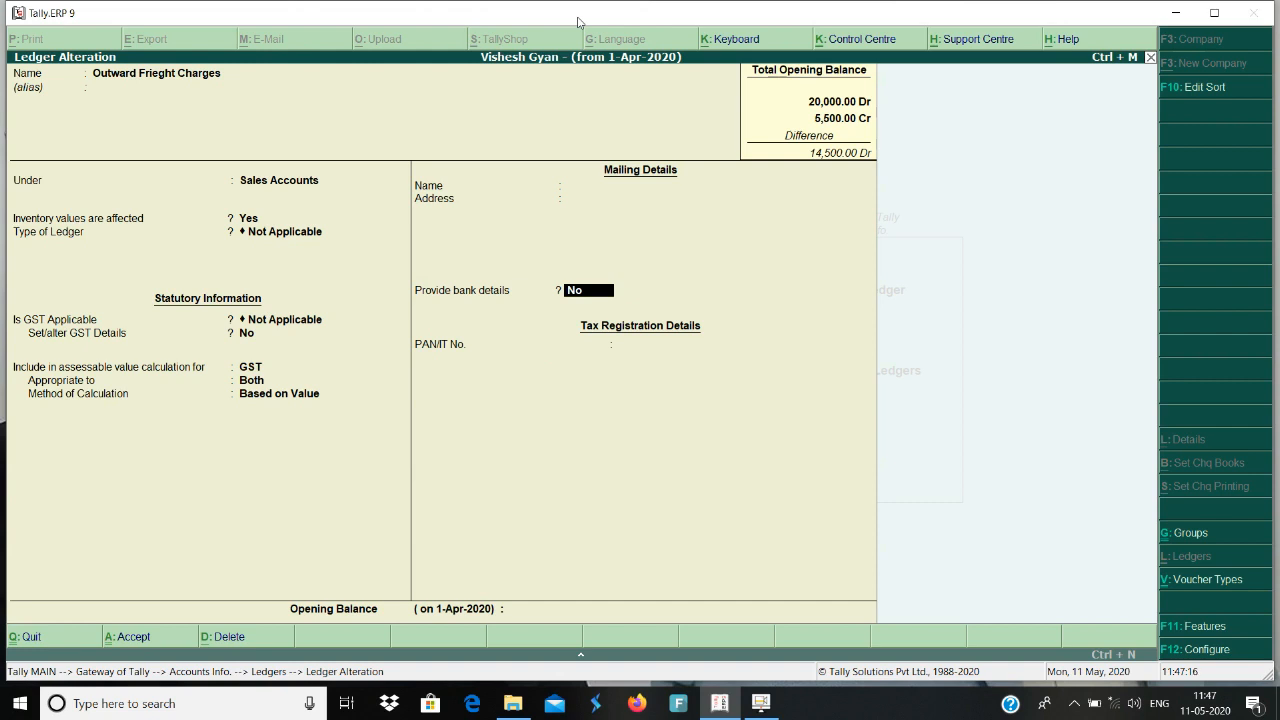
key("Return")
key("Return")
key("Return")
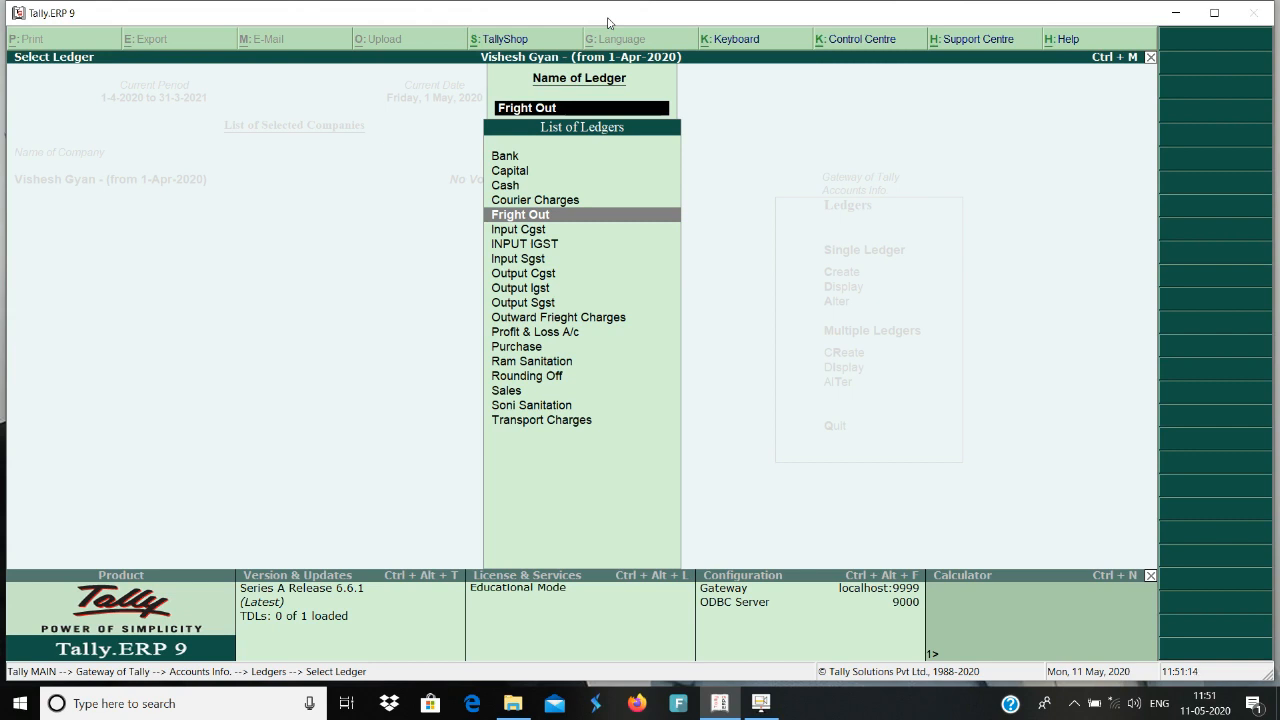
Open the Fright Out ledger, review its group, inventory and GST settings, and accept it without edits.
key("Return")
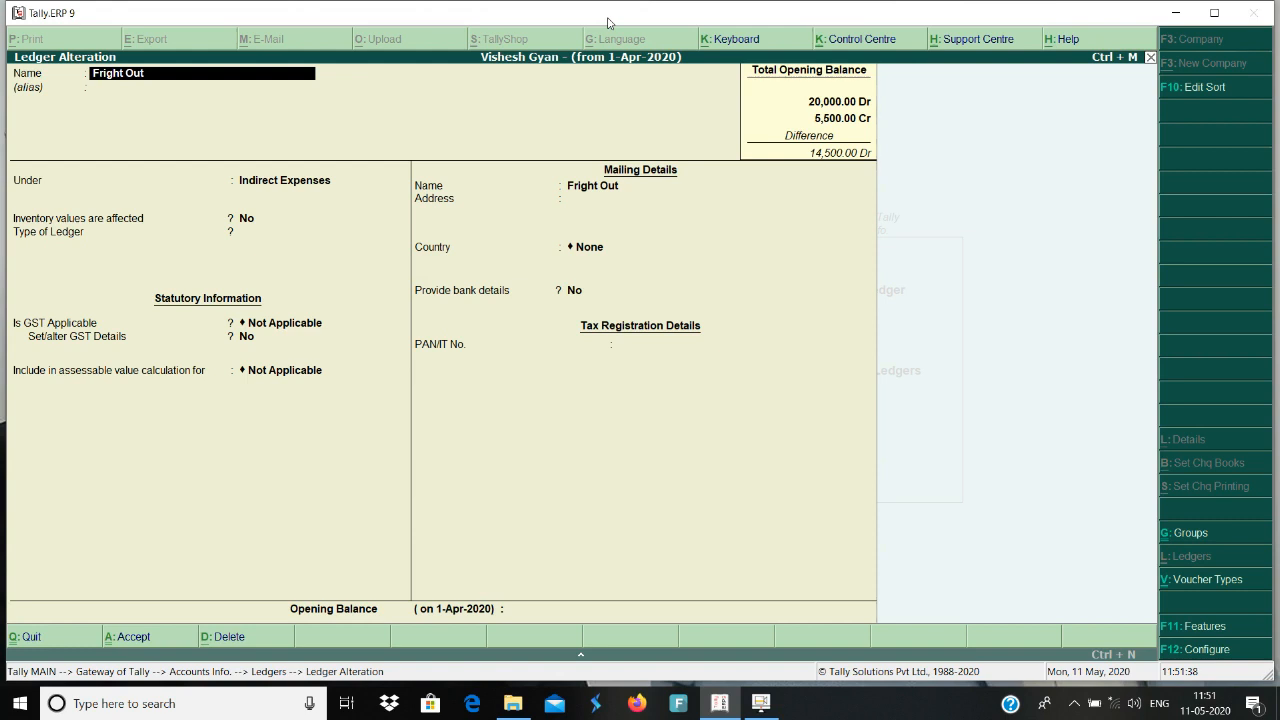
key("Return")
key("Return")
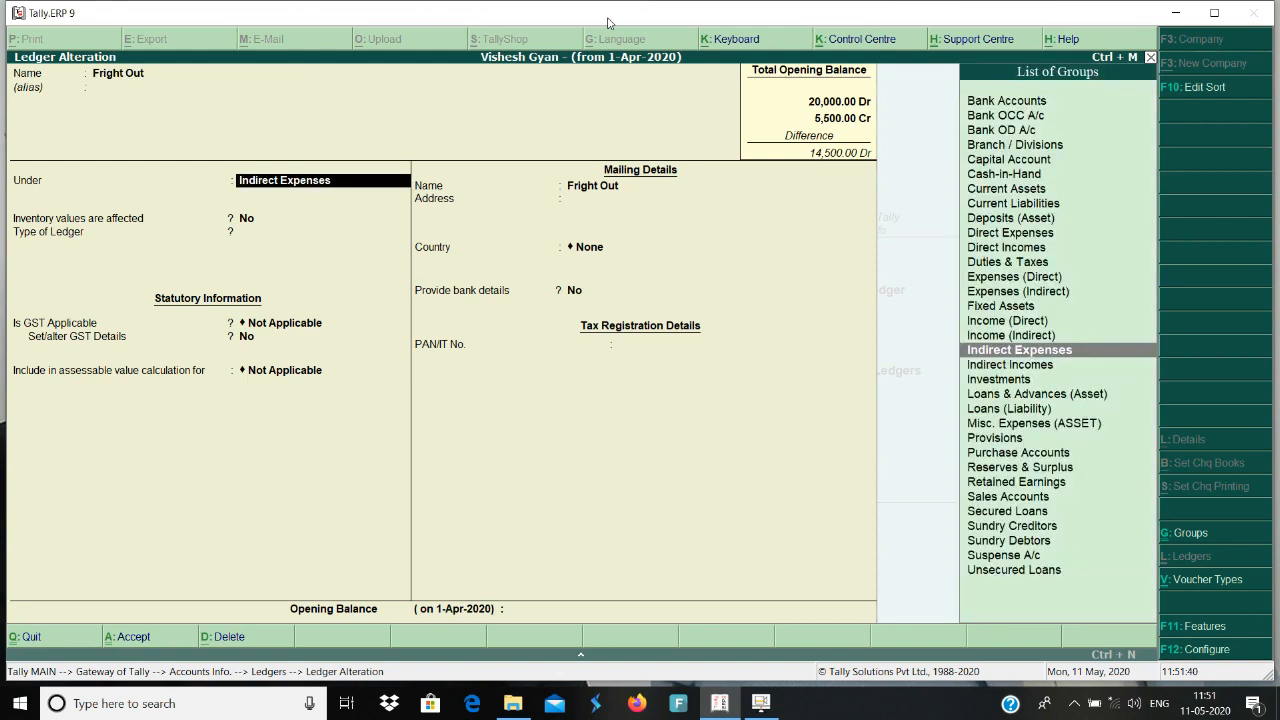
key("Return")
key("Return")
key("Return")
key("Return")
key("Return")
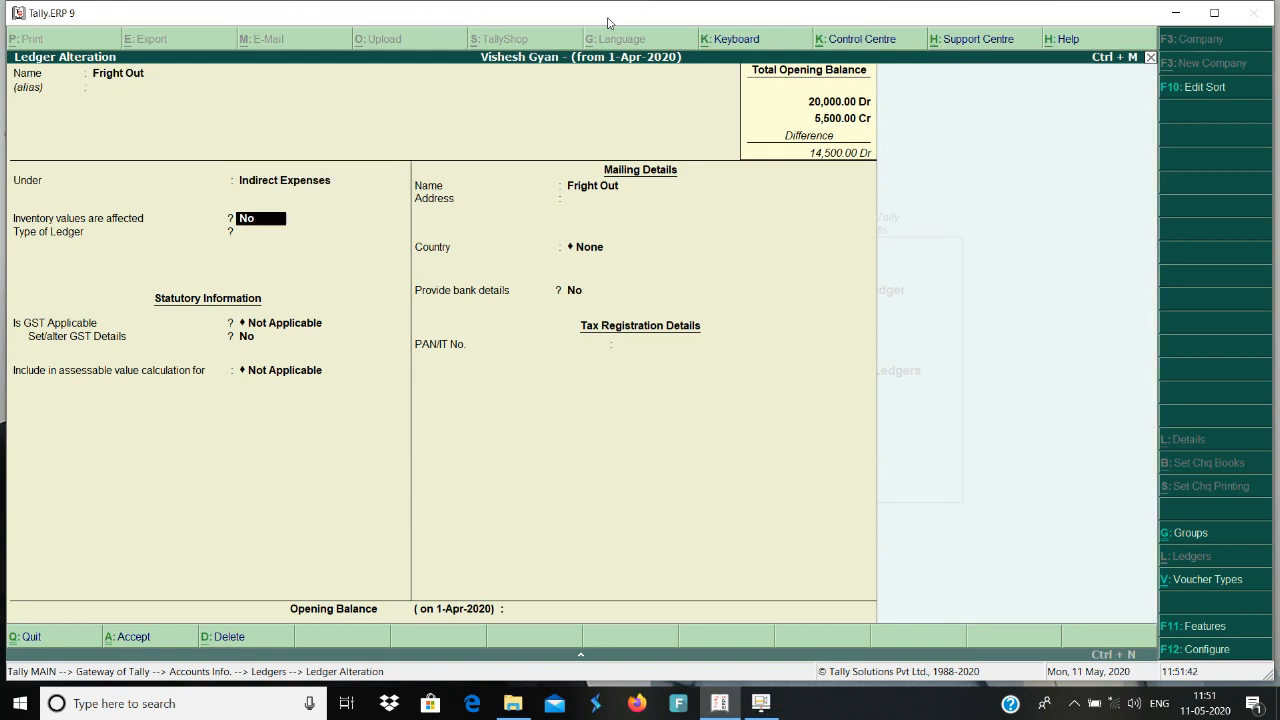
key("Return")
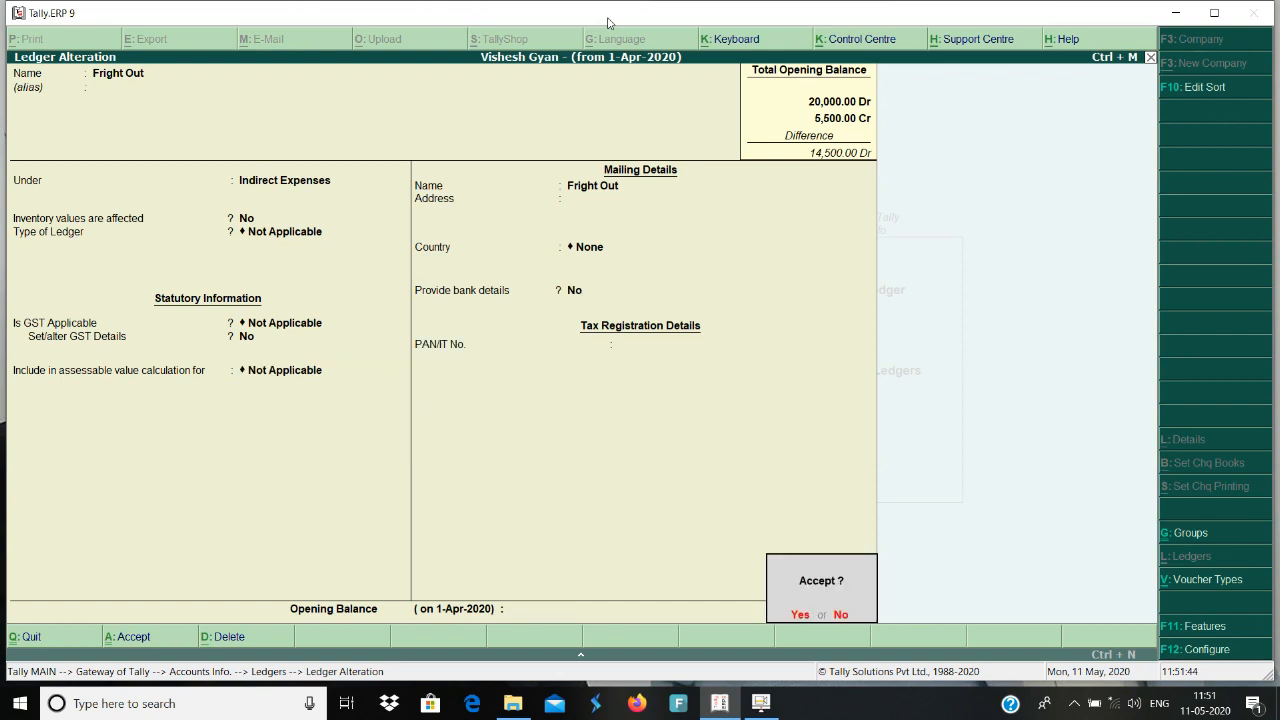
key("Return")
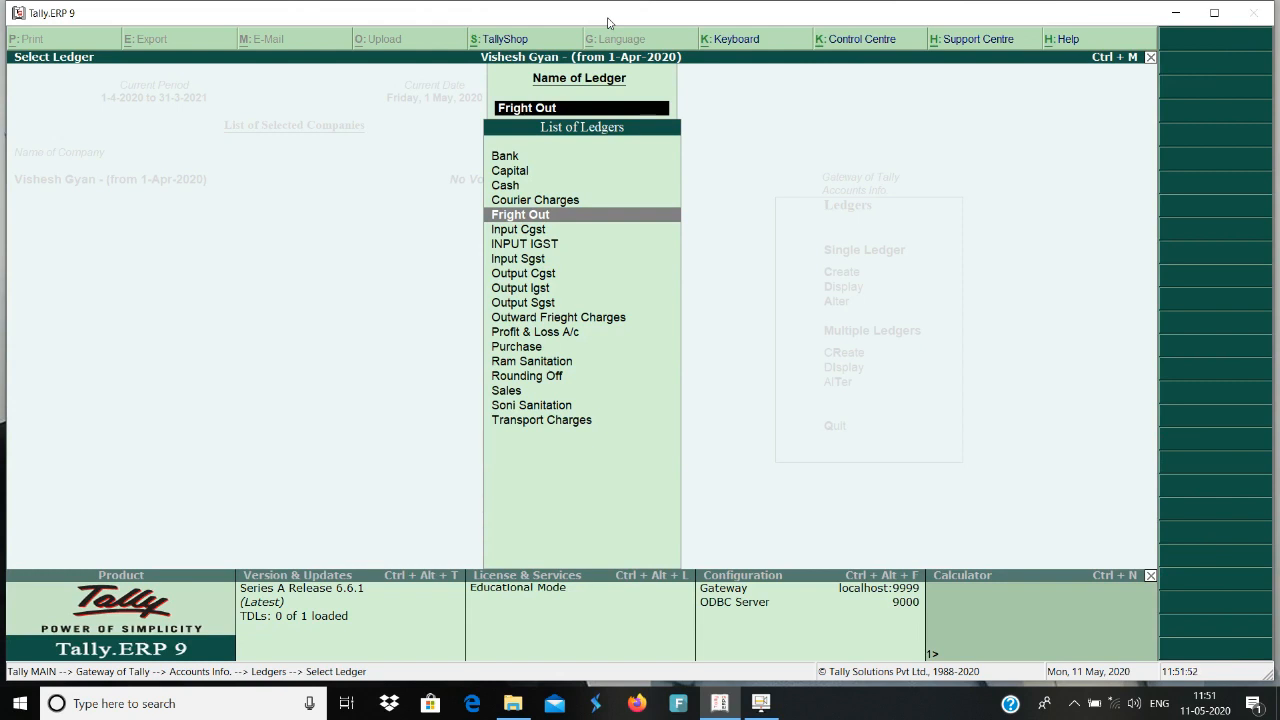
Open the Transport Charges ledger for alteration.
key("Down")
key("Down")
key("Down")
key("Down")
key("Down")
key("Down")
key("Down")
key("Down")
key("Down")
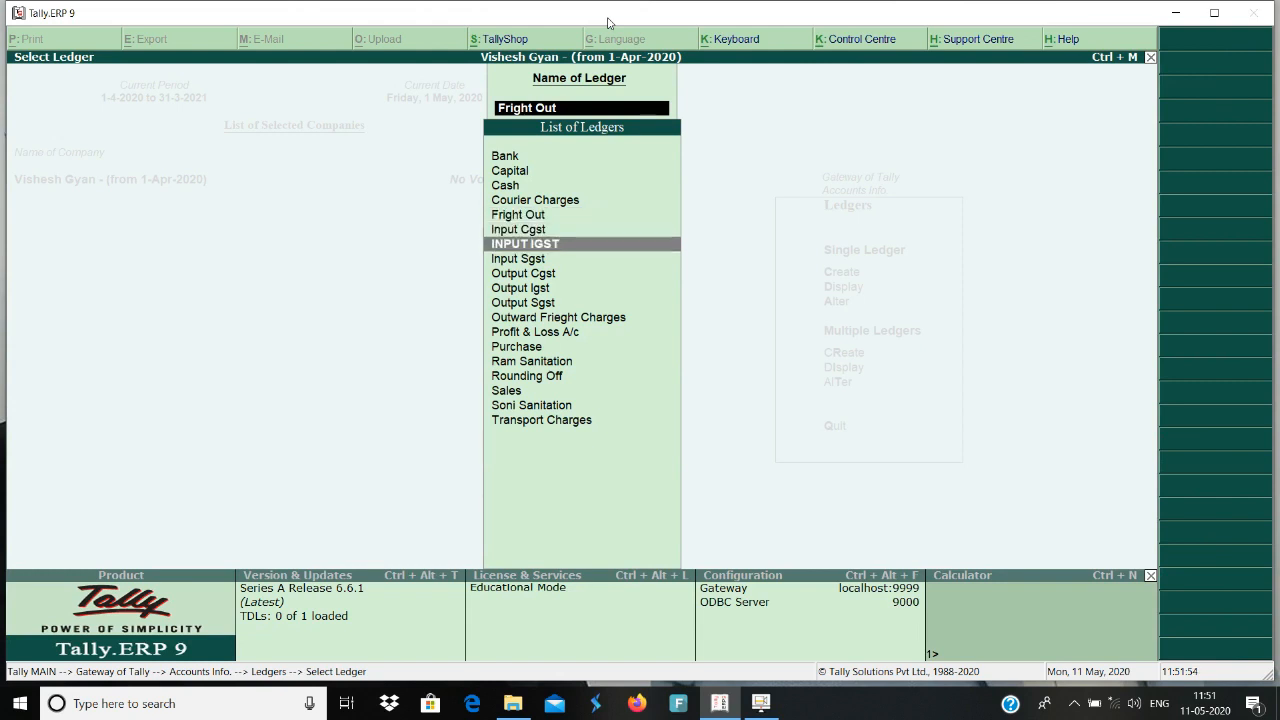
key("Down")
key("Down")
key("Down")
key("Down")
key("Down")
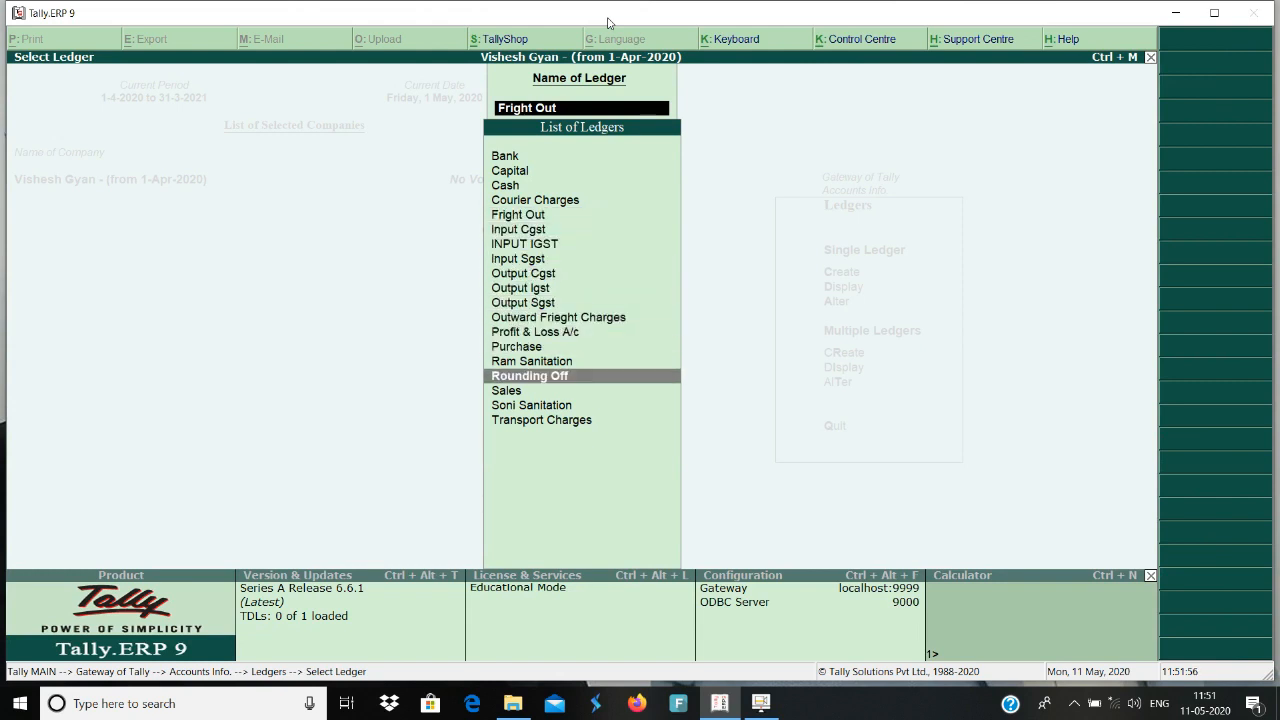
key("Return")
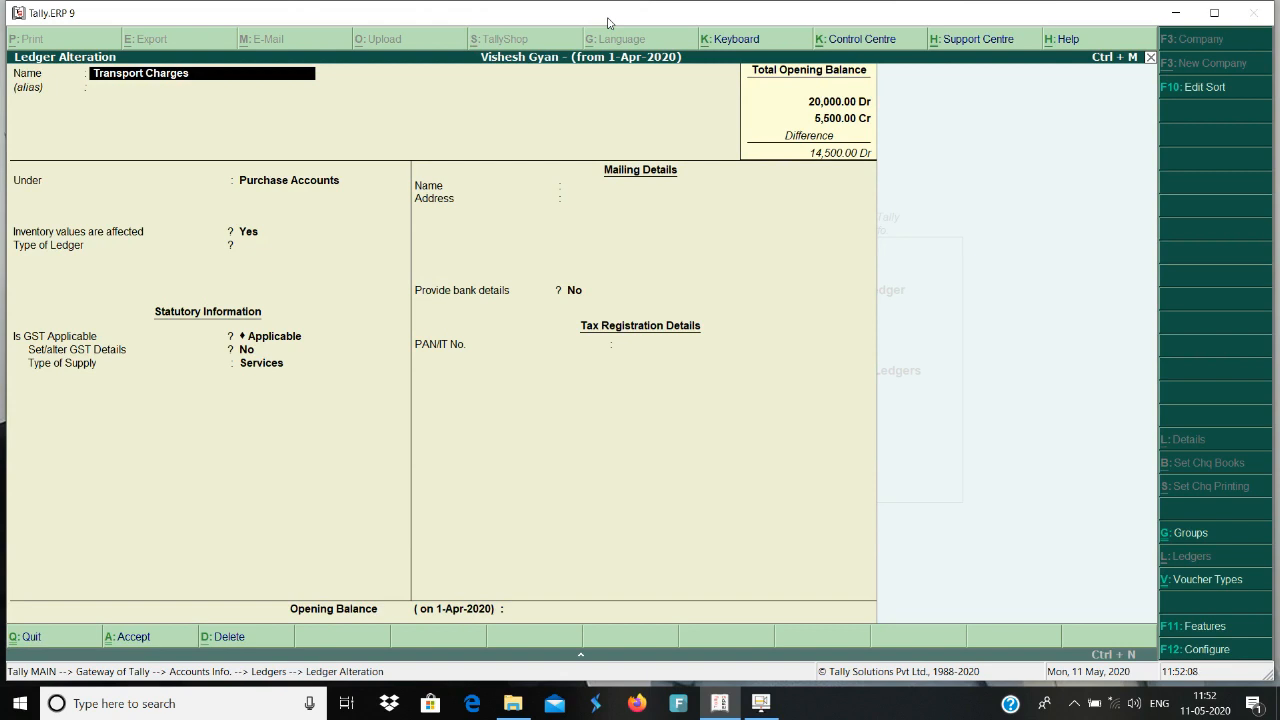
Set the Transport Charges ledger's Set/alter GST Details option to Yes and open its GST details.
key("Return")
key("Return")
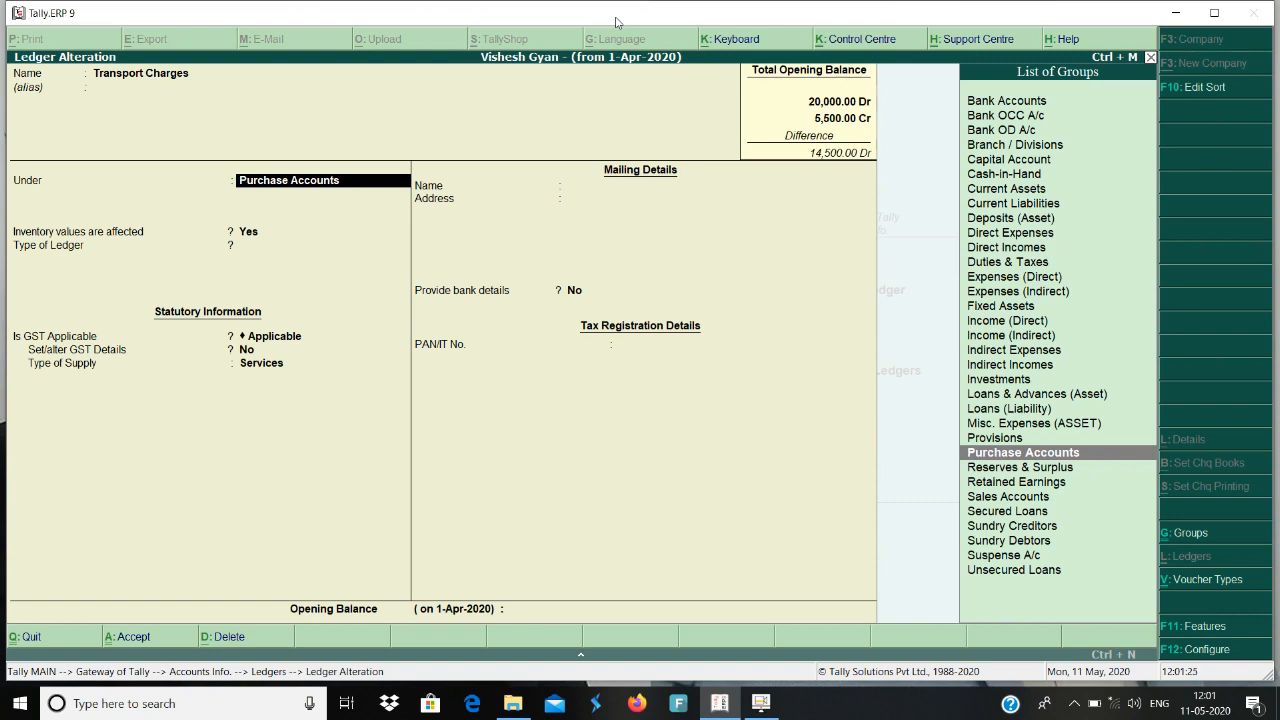
key("Return")
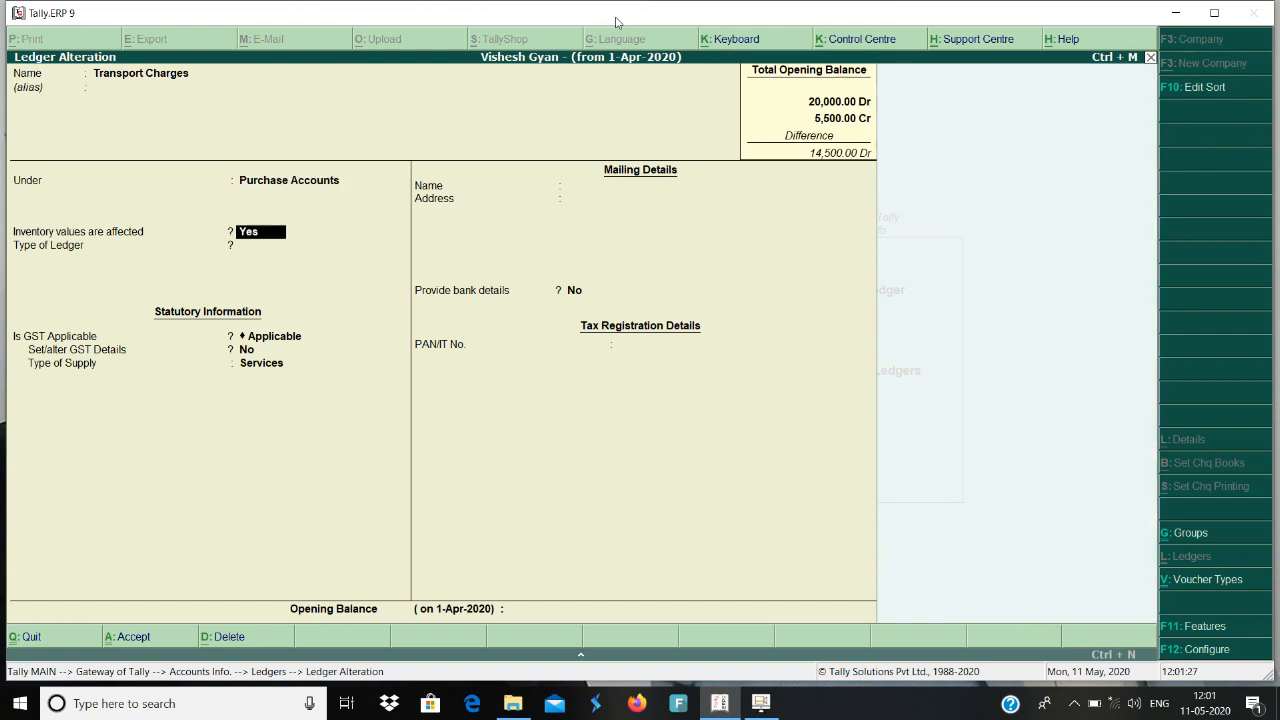
key("Return")
key("Return")
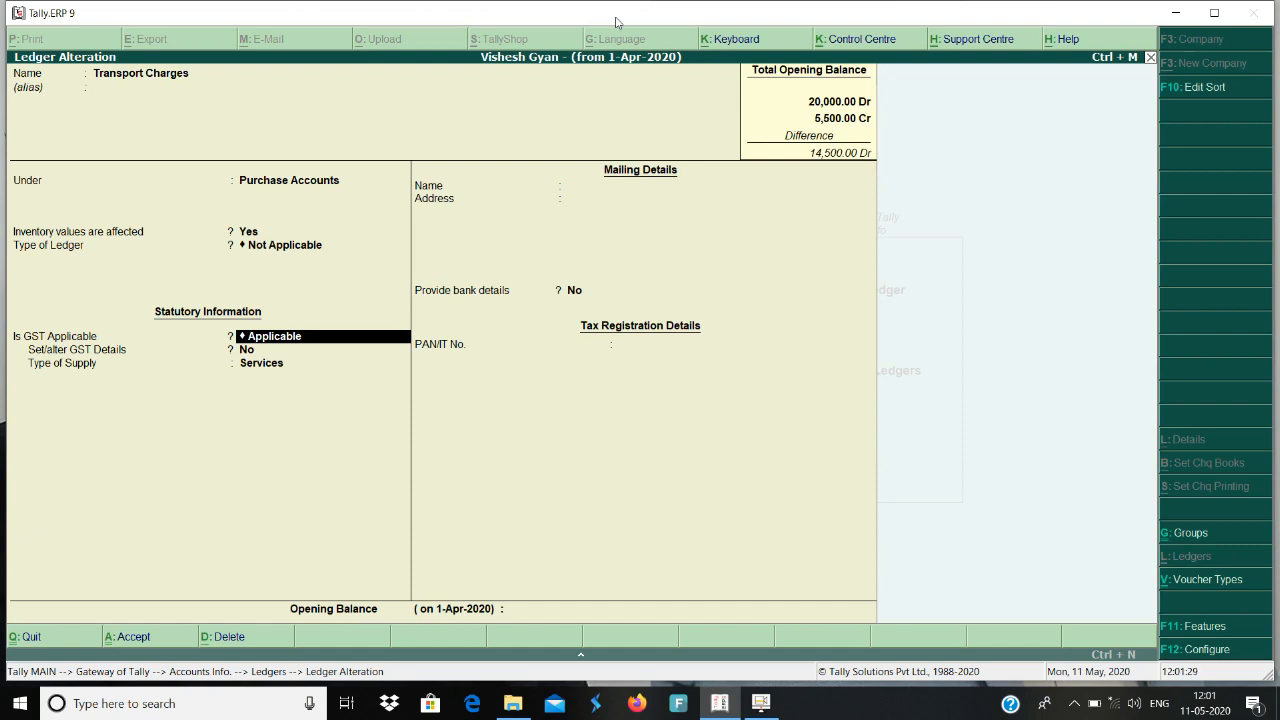
key("Return")
type("y")
key("Return")
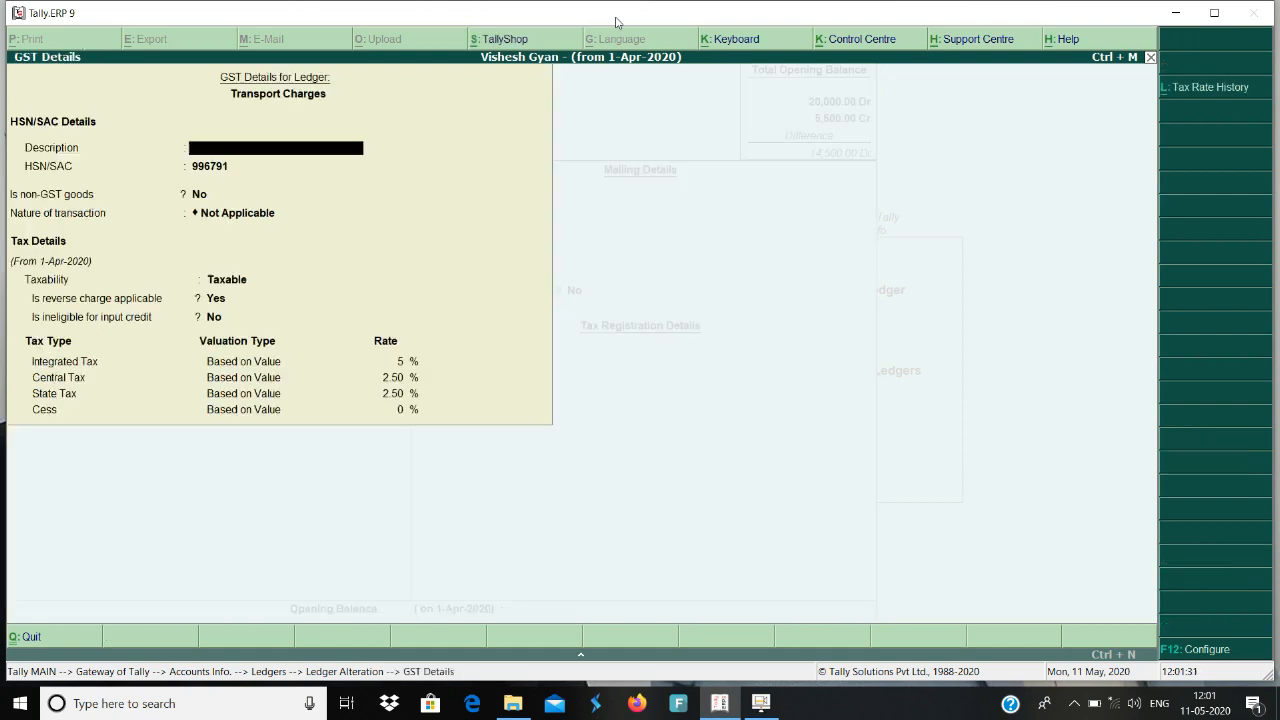
Review the Transport Charges GST details, including HSN/SAC code, nature of transaction, reverse charge, input credit and tax rates, keeping every entry.
key("Return")
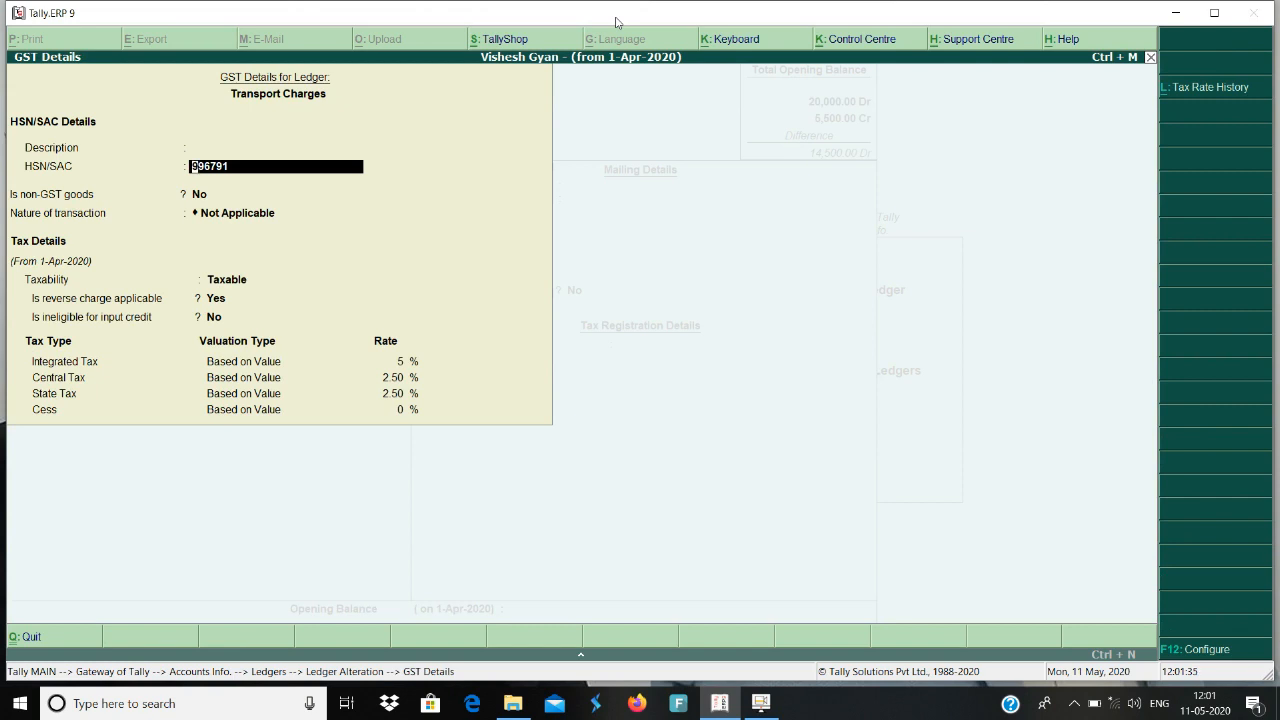
key("Return")
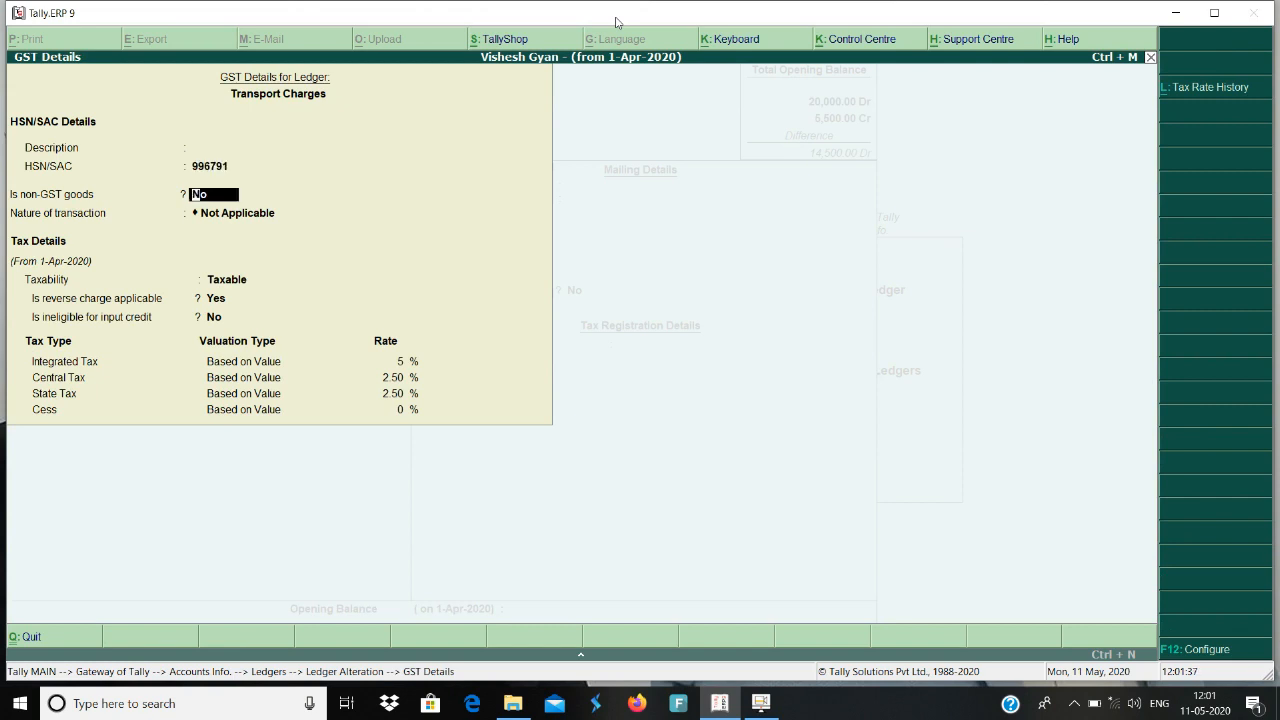
key("Return")
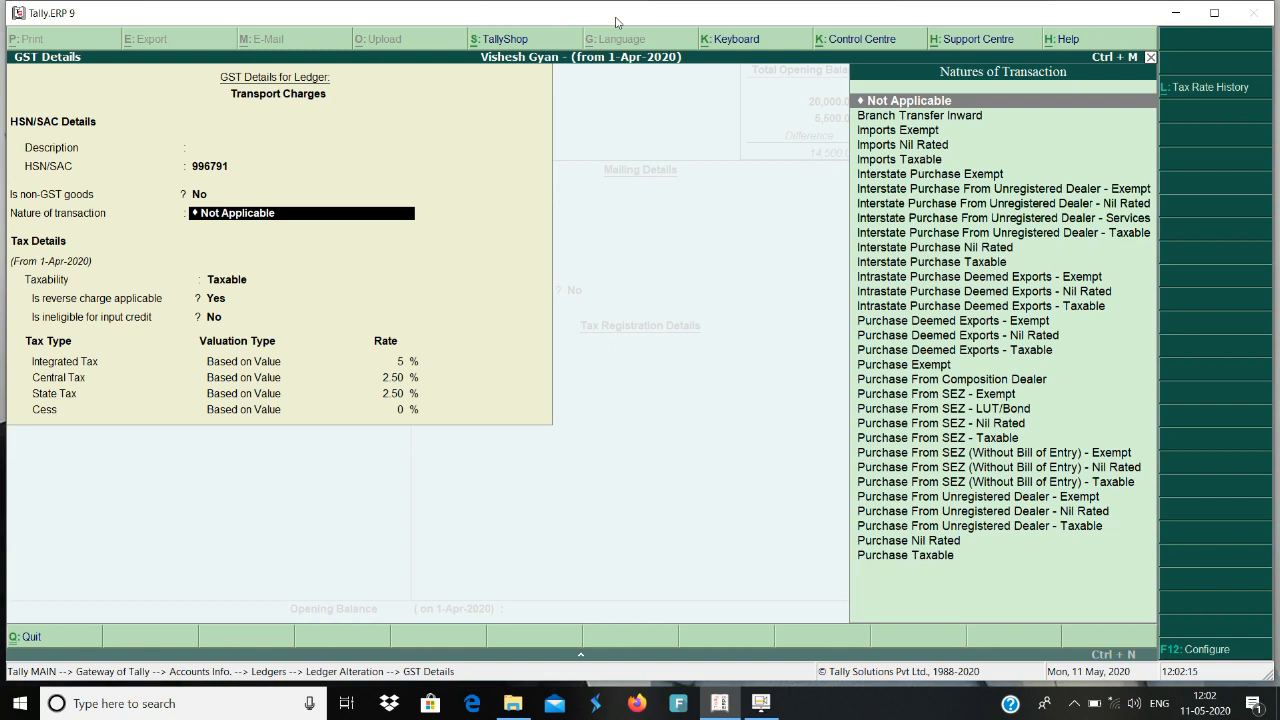
key("Return")
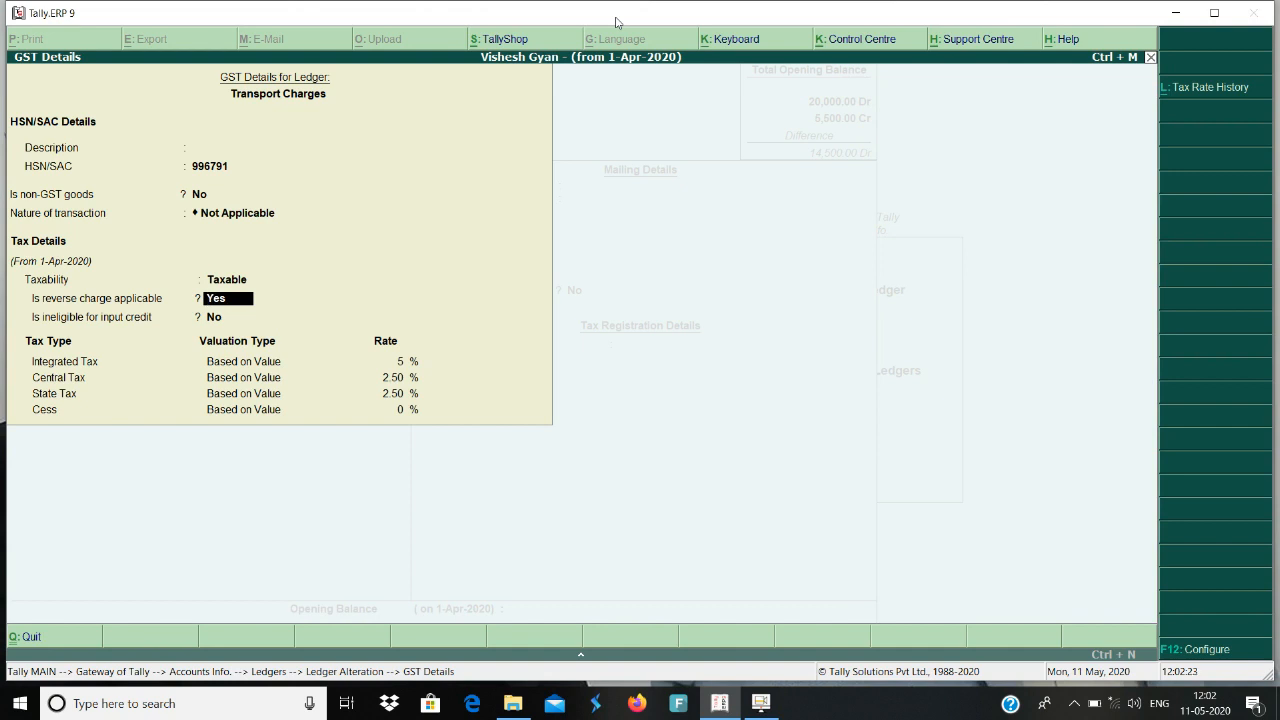
key("Return")
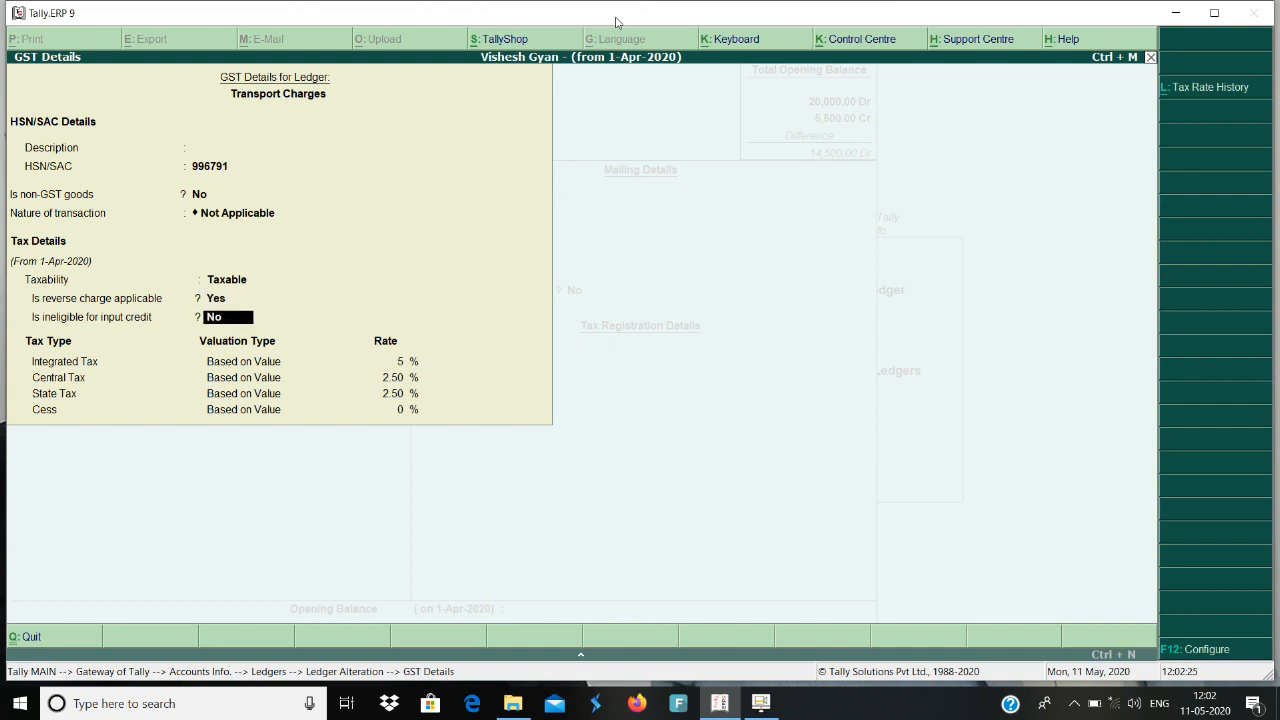
key("Return")
key("Return")
key("Return")
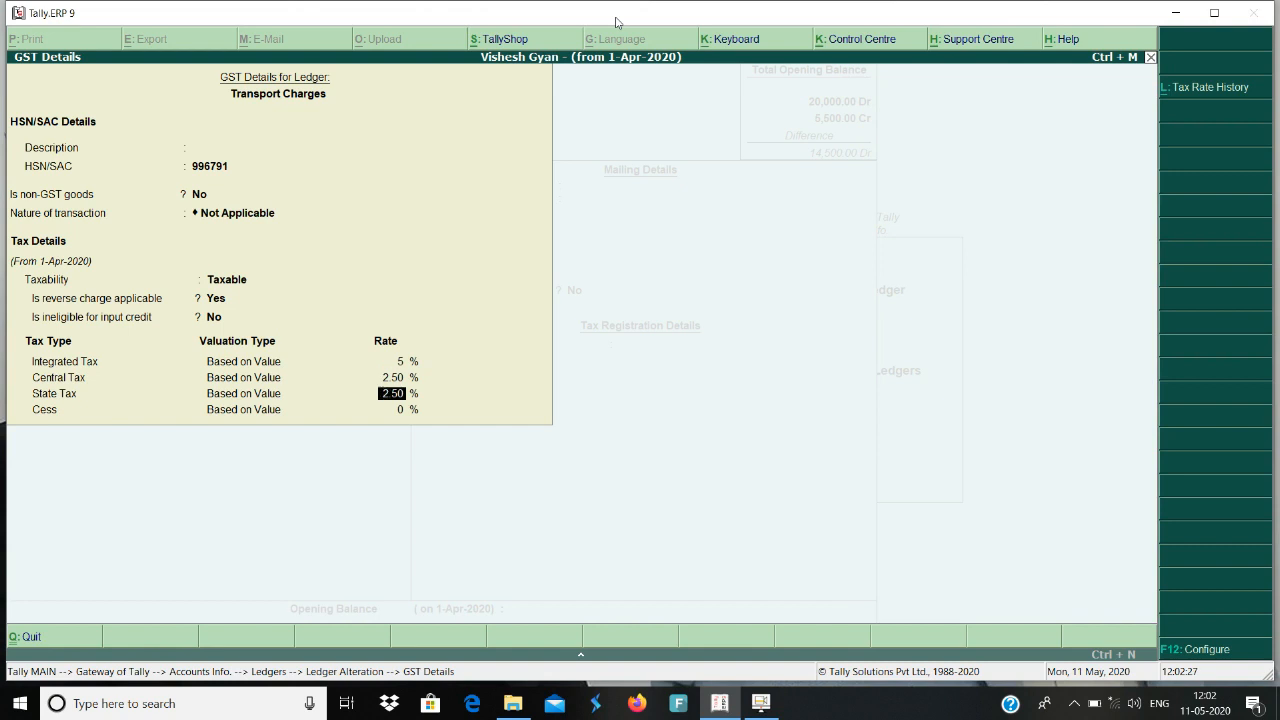
key("Return")
key("Return")
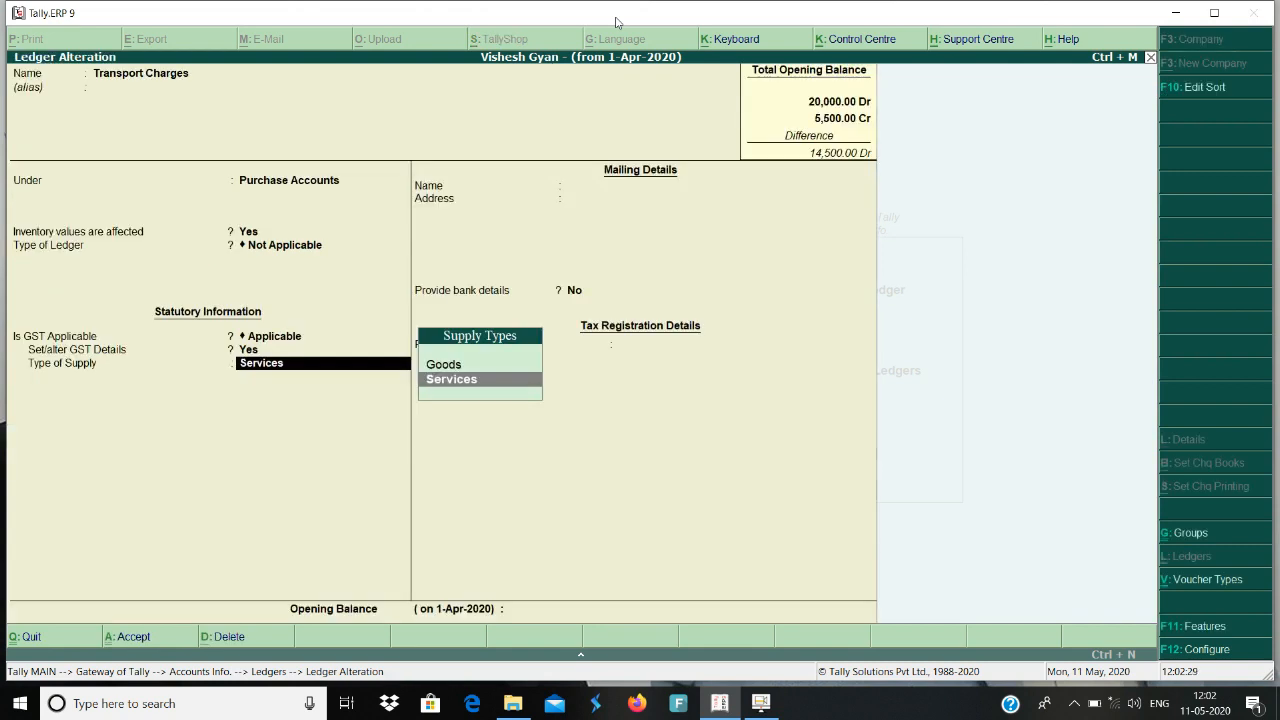
Keep Services as the type of supply and accept the Transport Charges ledger.
key("Return")
key("Return")
key("Return")
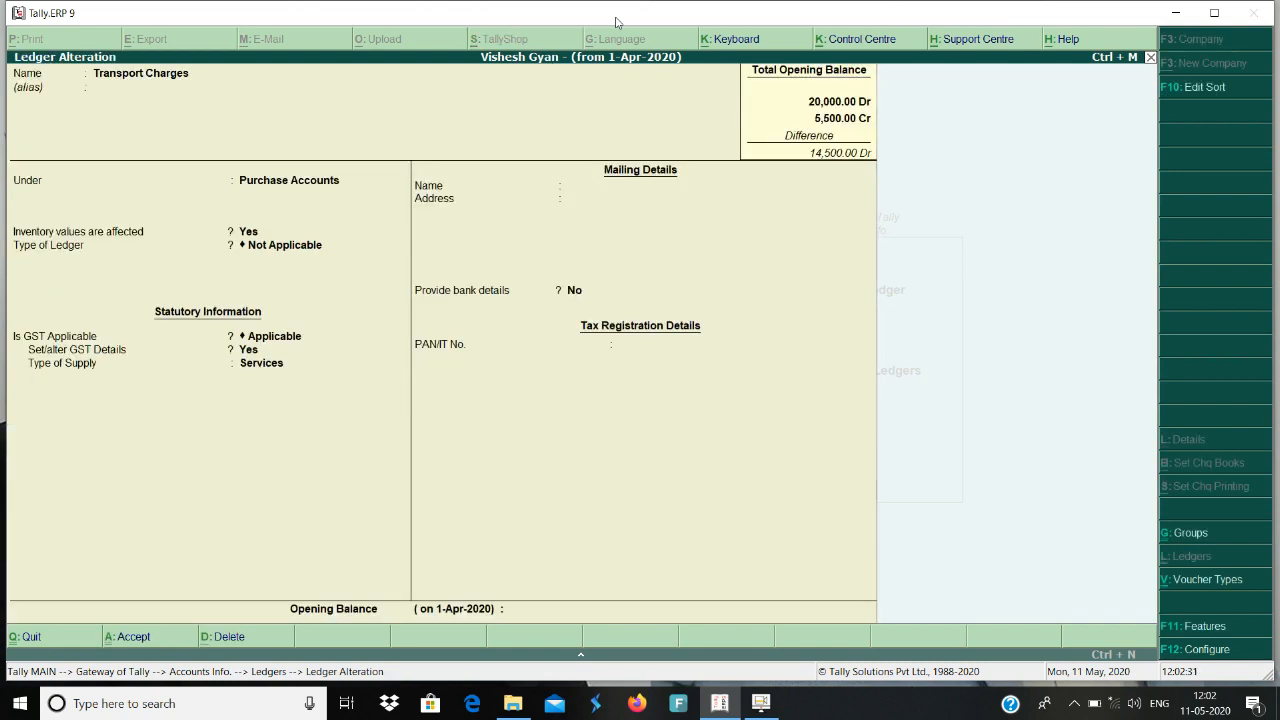
key("Return")
Open the Courier Charges ledger for alteration.
key("Up")
key("Up")
key("Up")
key("Up")
key("Up")
key("Up")
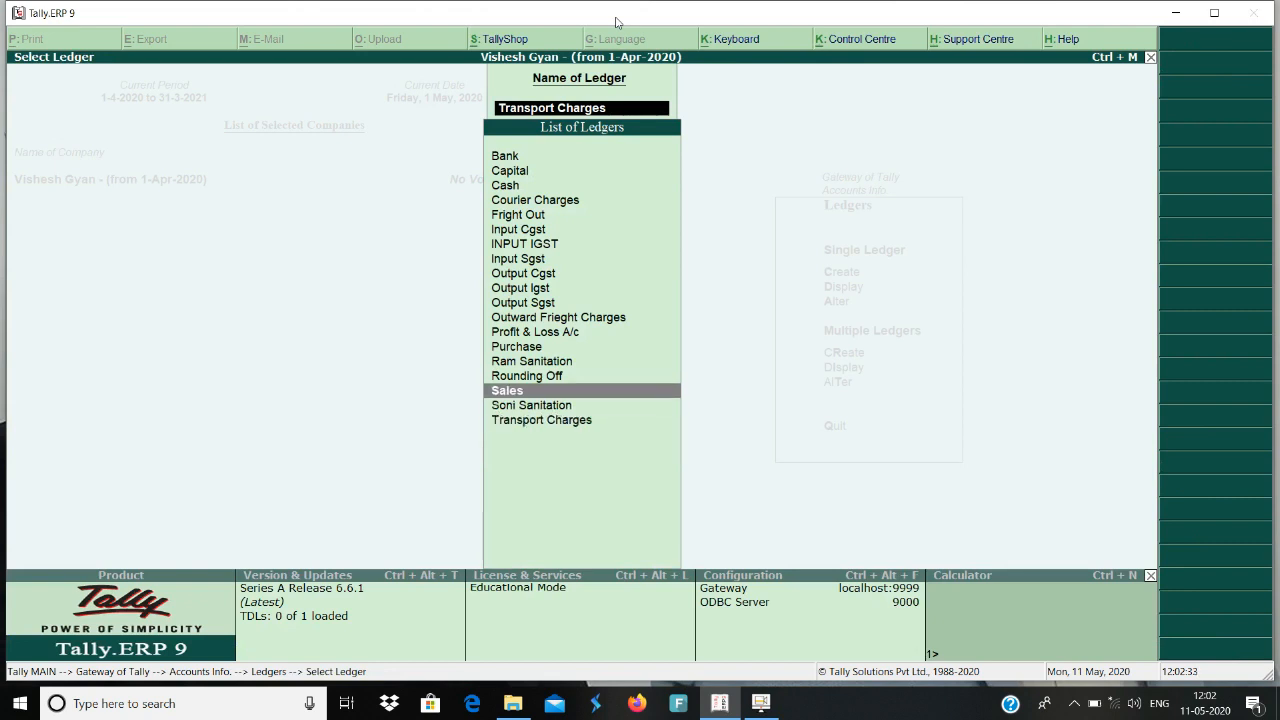
key("Up")
key("Up")
key("Up")
key("Up")
key("Up")
key("Up")
key("Up")
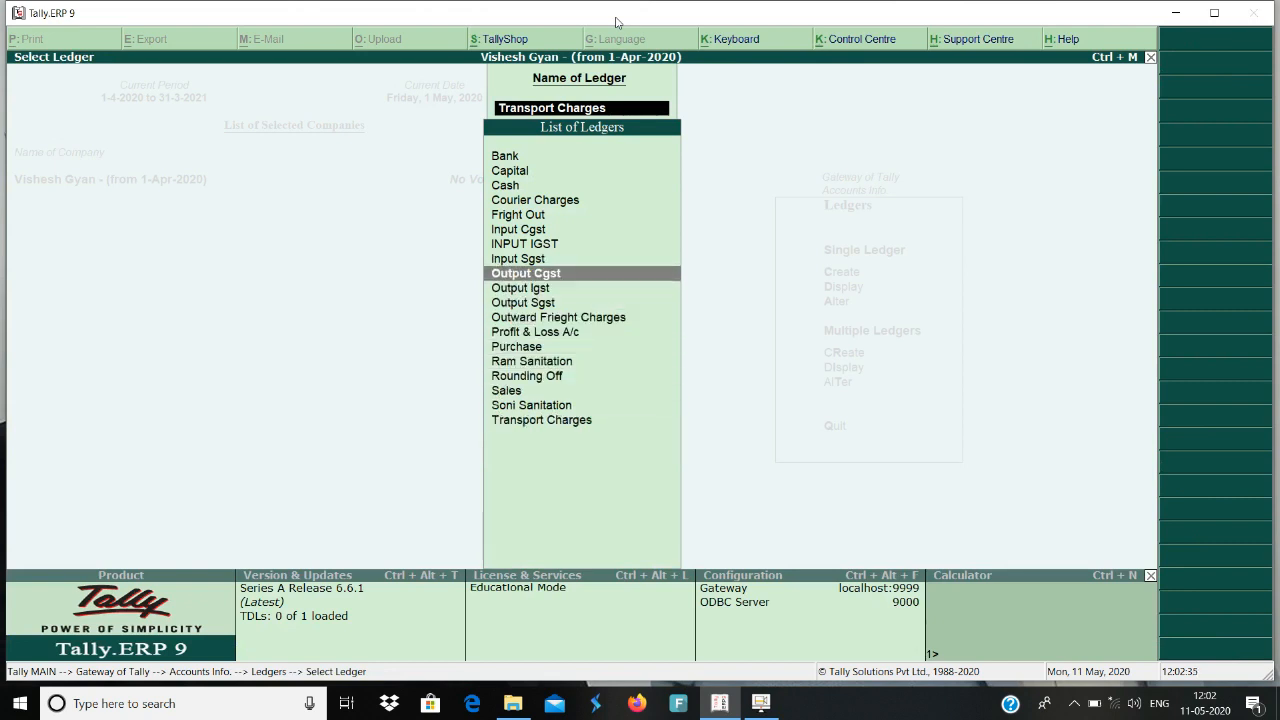
key("Up")
key("Up")
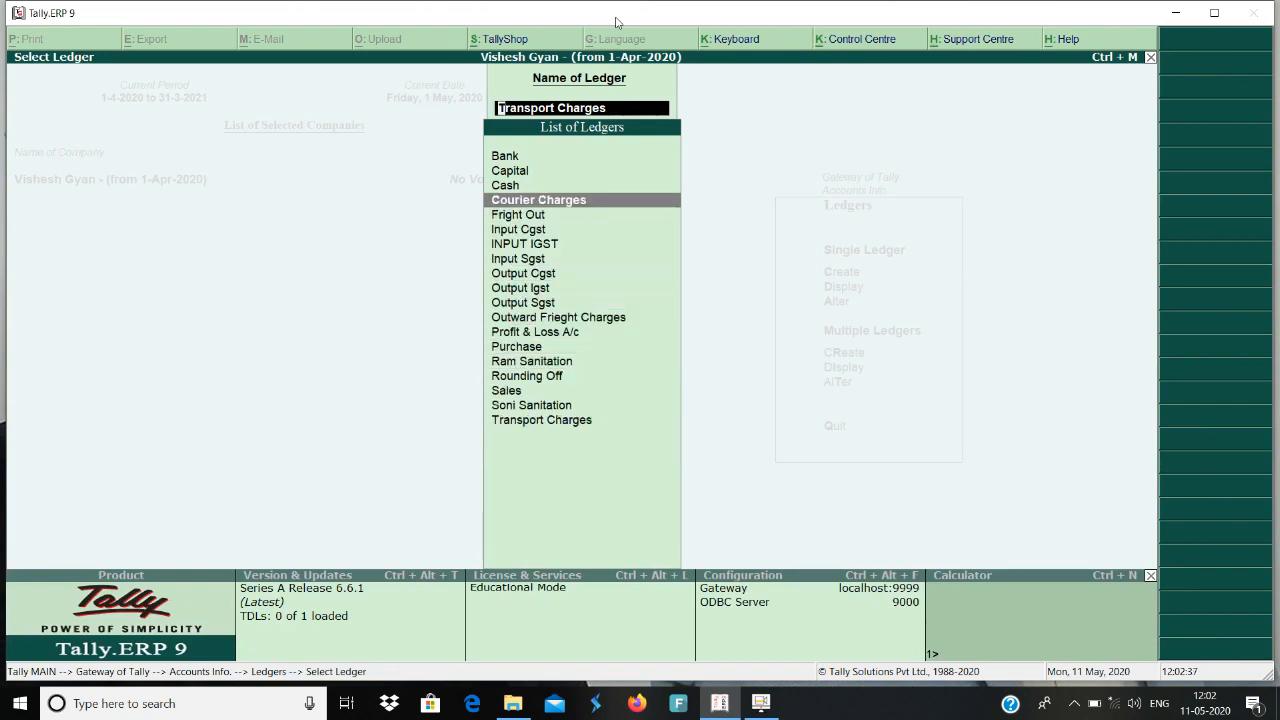
key("Return")
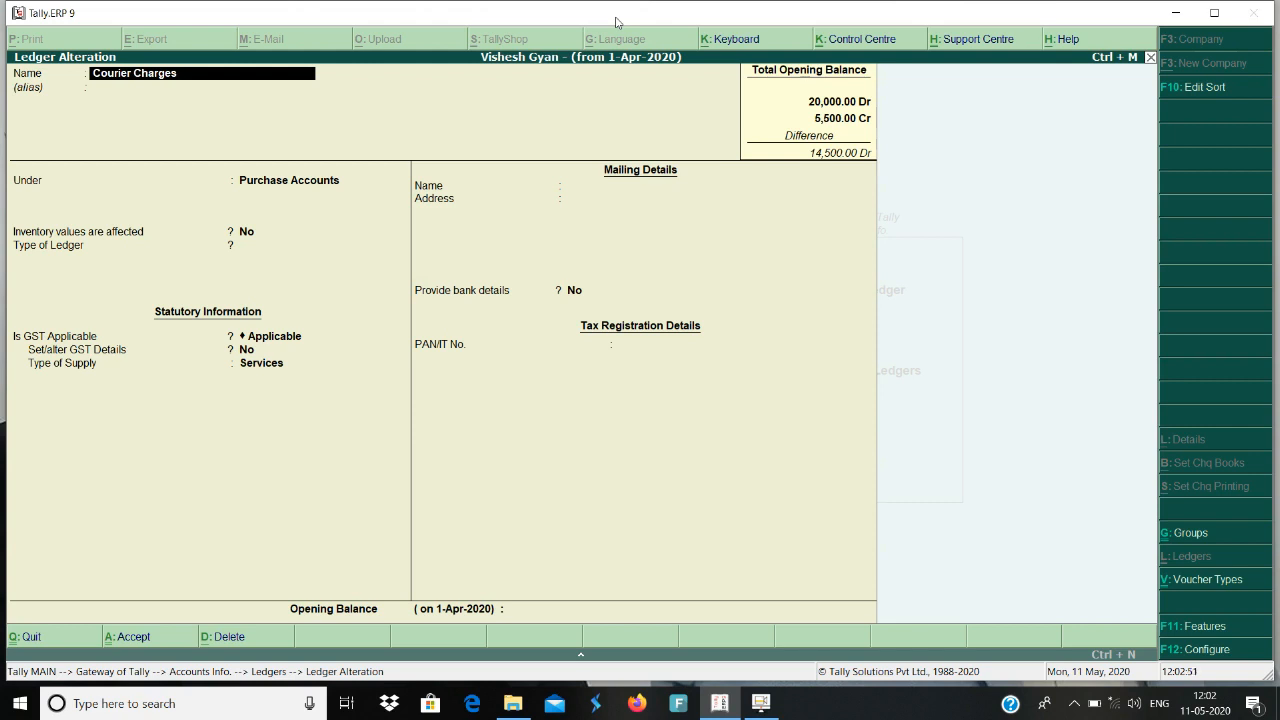
Set the Courier Charges ledger's Set/alter GST Details option to Yes and open its GST details.
key("Return")
key("Return")
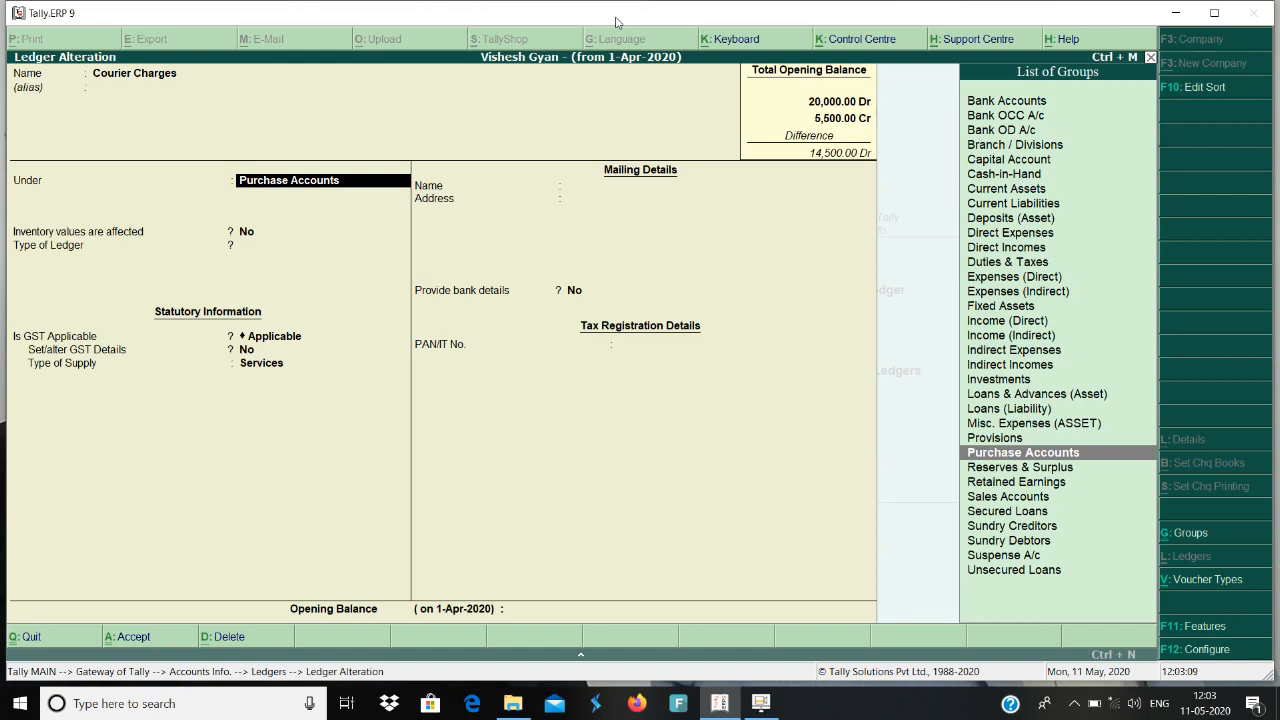
key("Return")
key("Return")
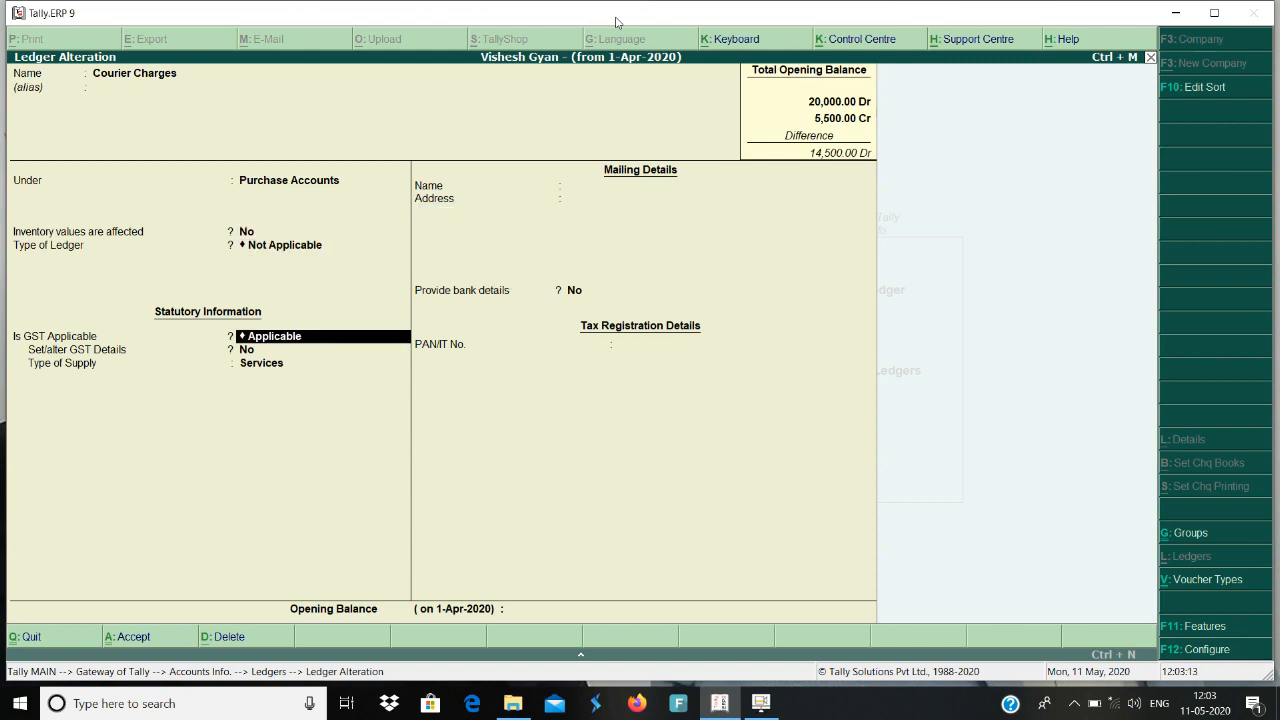
key("Return")
type("y")
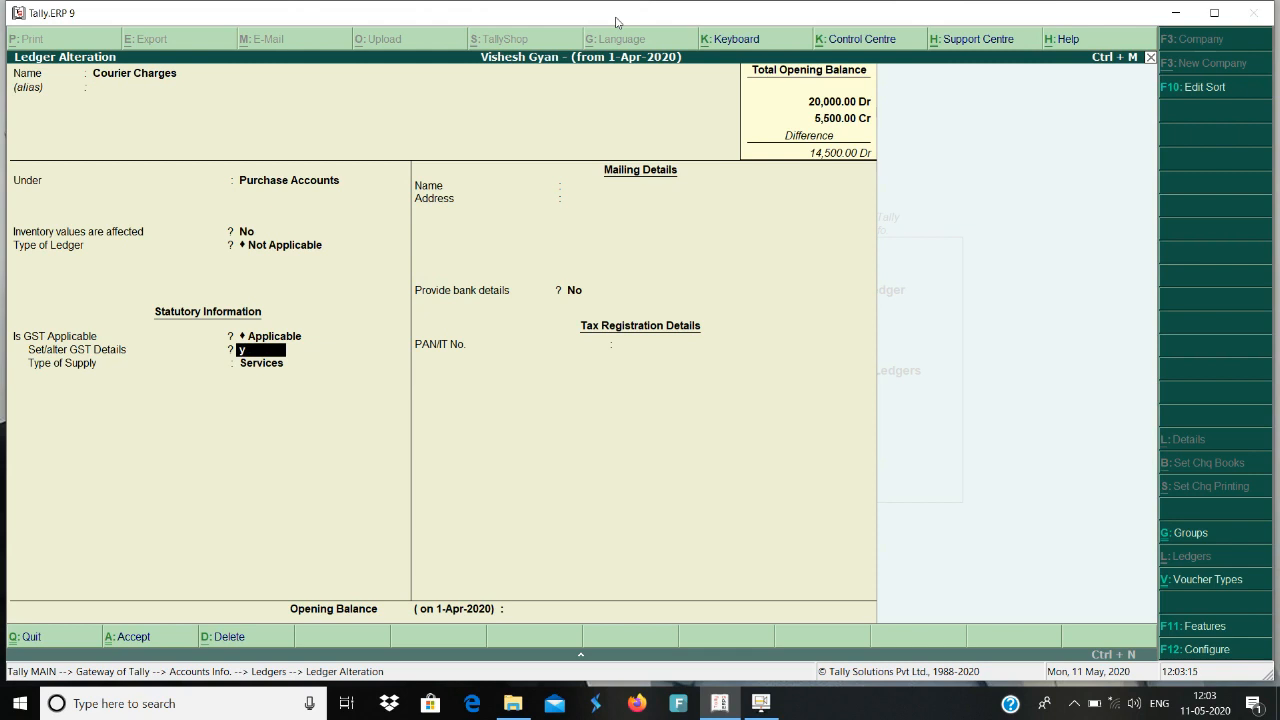
key("Return")
key("Return")
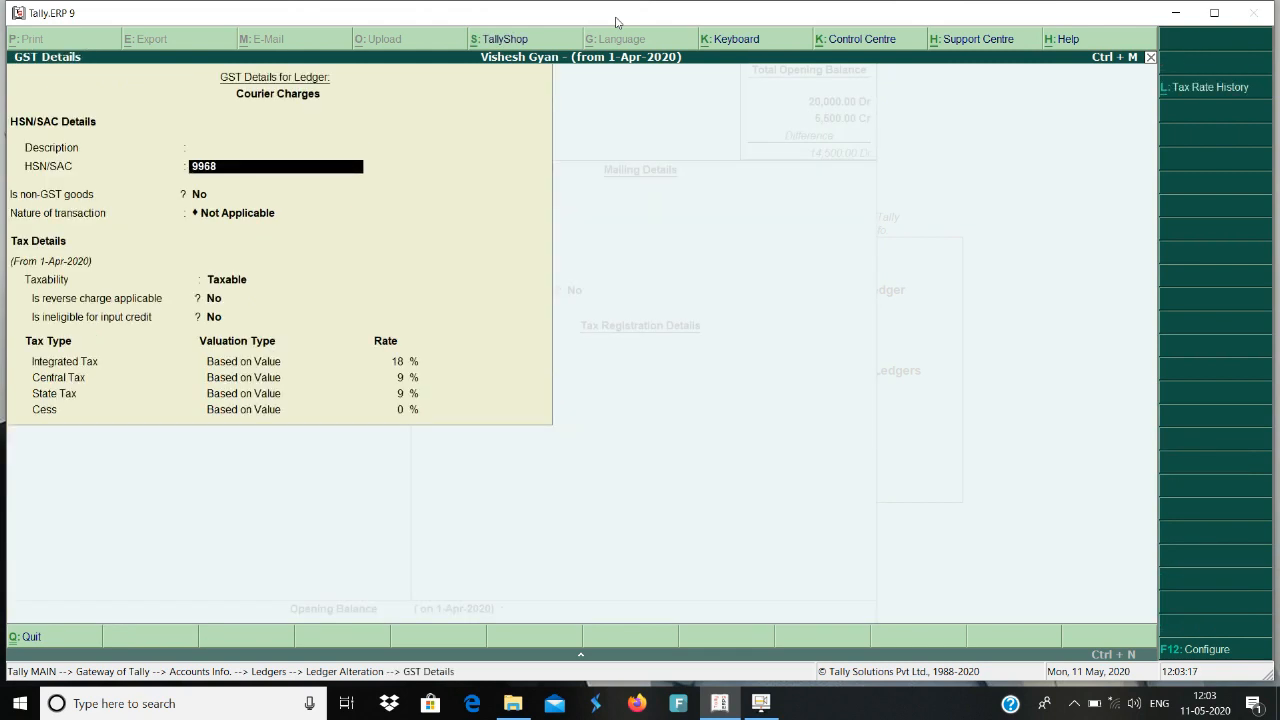
Review the Courier Charges HSN/SAC code, nature of transaction, taxability and tax rates, keeping every entry, and accept the ledger.
key("Return")
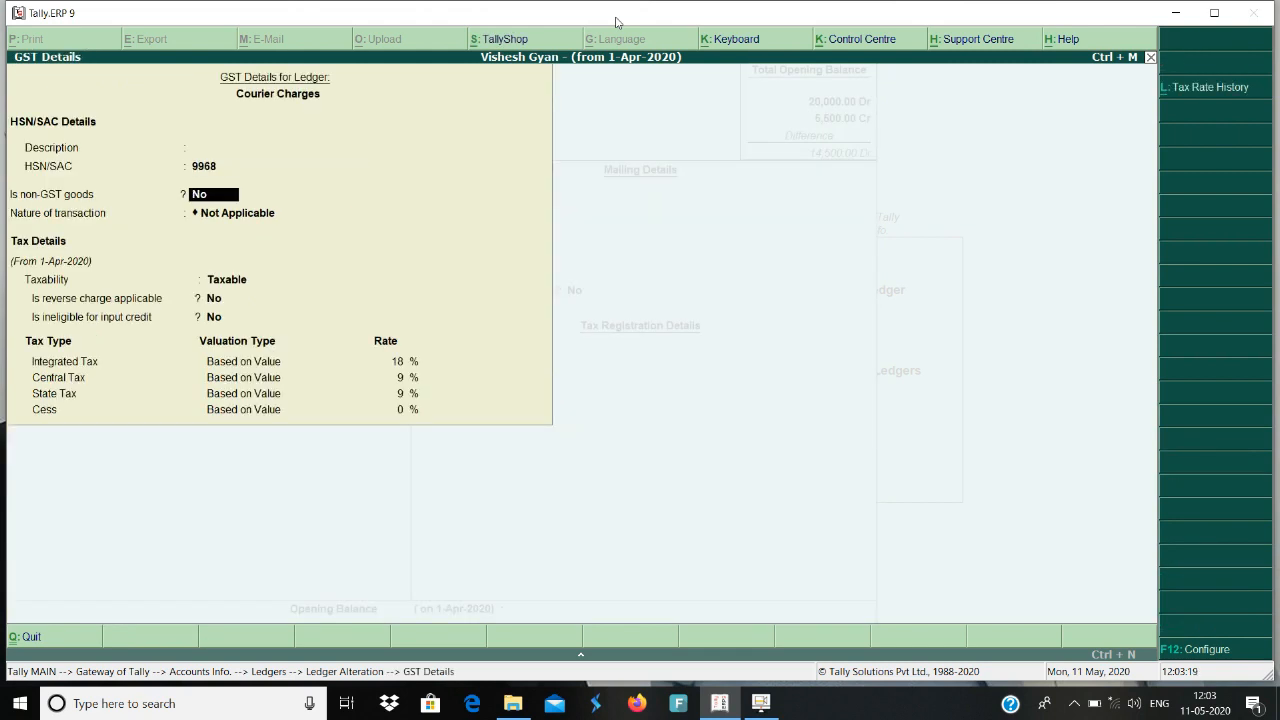
key("Return")
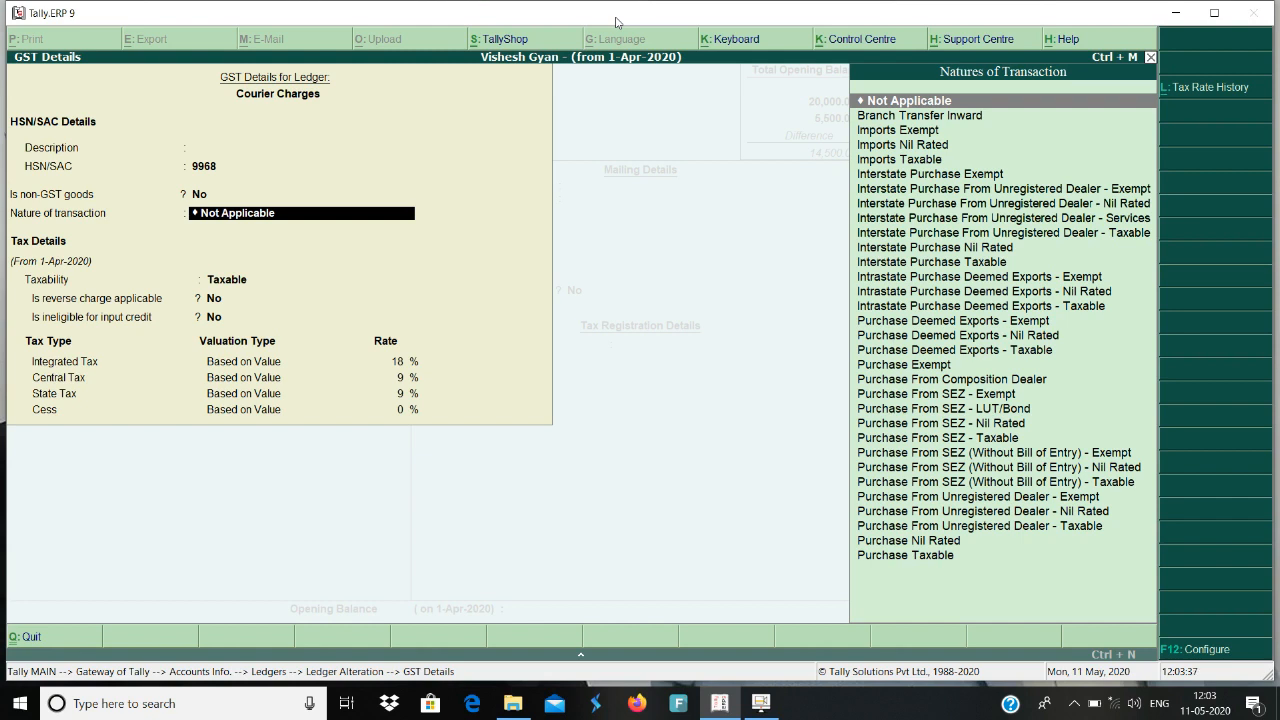
key("Return")
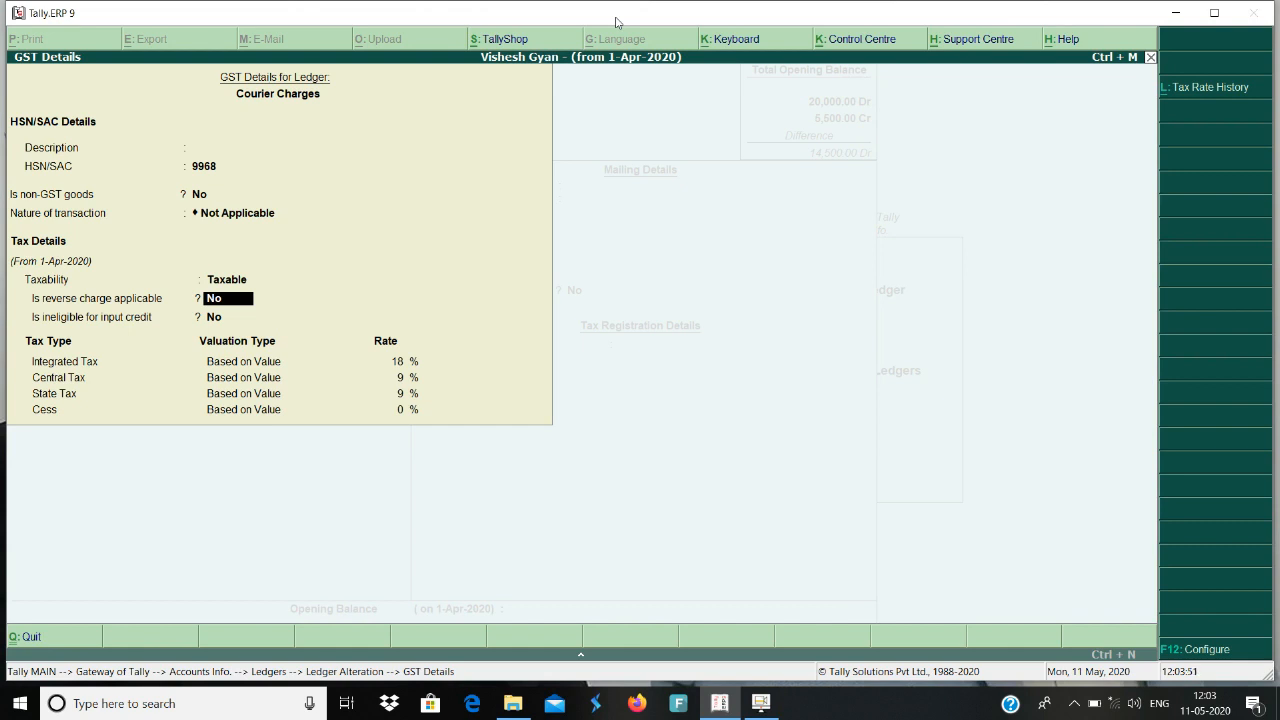
key("Return")
key("Return")
key("Return")
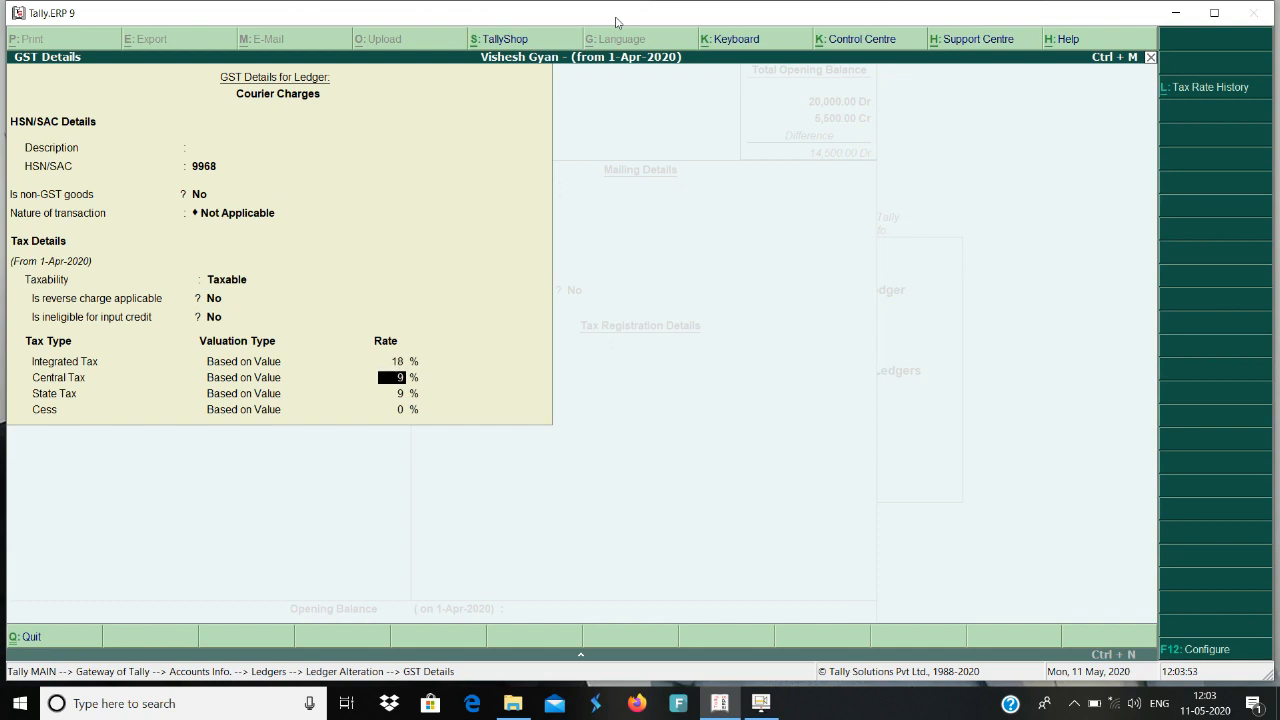
key("Return")
key("Return")
key("Return")
key("Return")
key("Return")
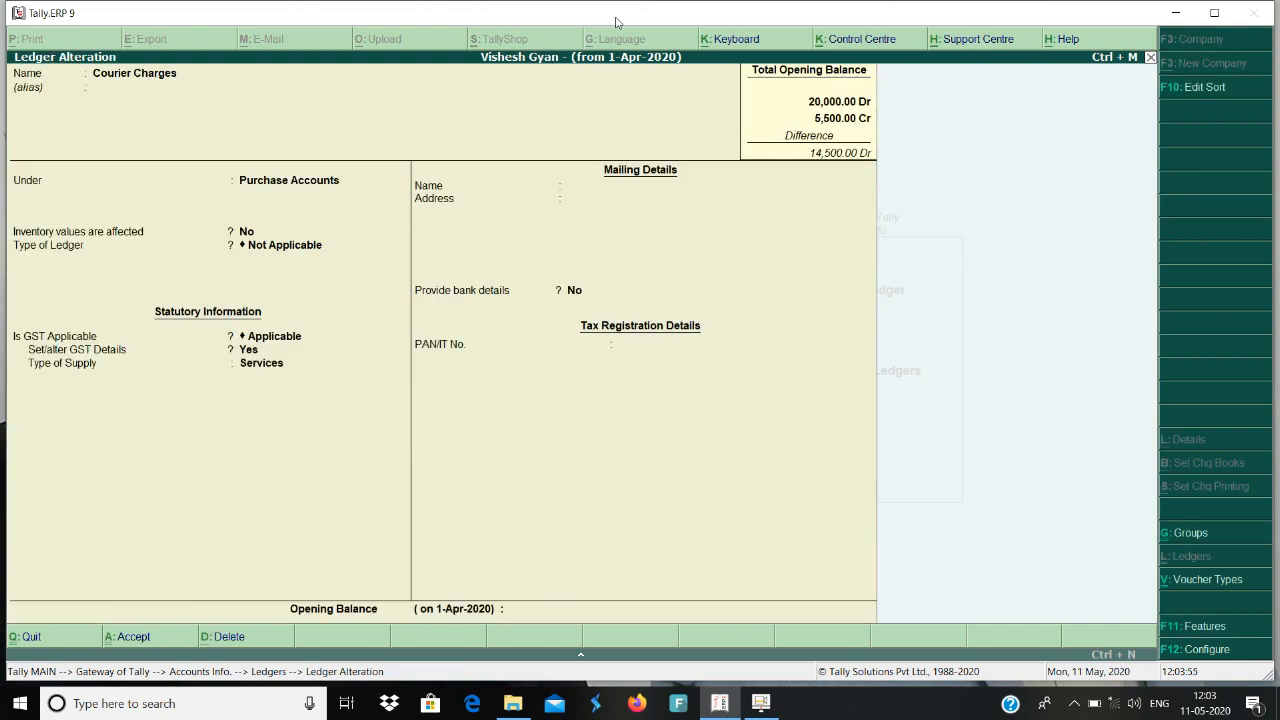
key("Return")
key("Return")
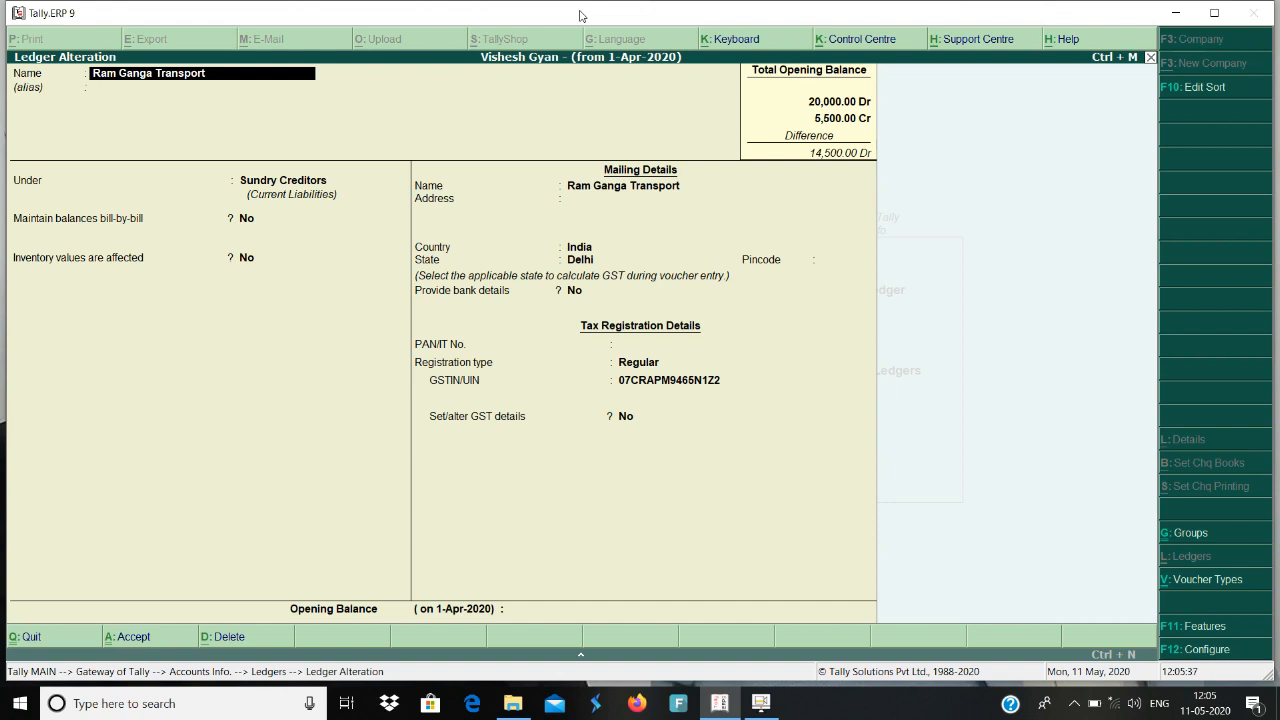
Review the Ram Ganga Transport ledger's group, mailing details, state, registration type and GSTIN, keeping every entry.
key("Return")
key("Return")
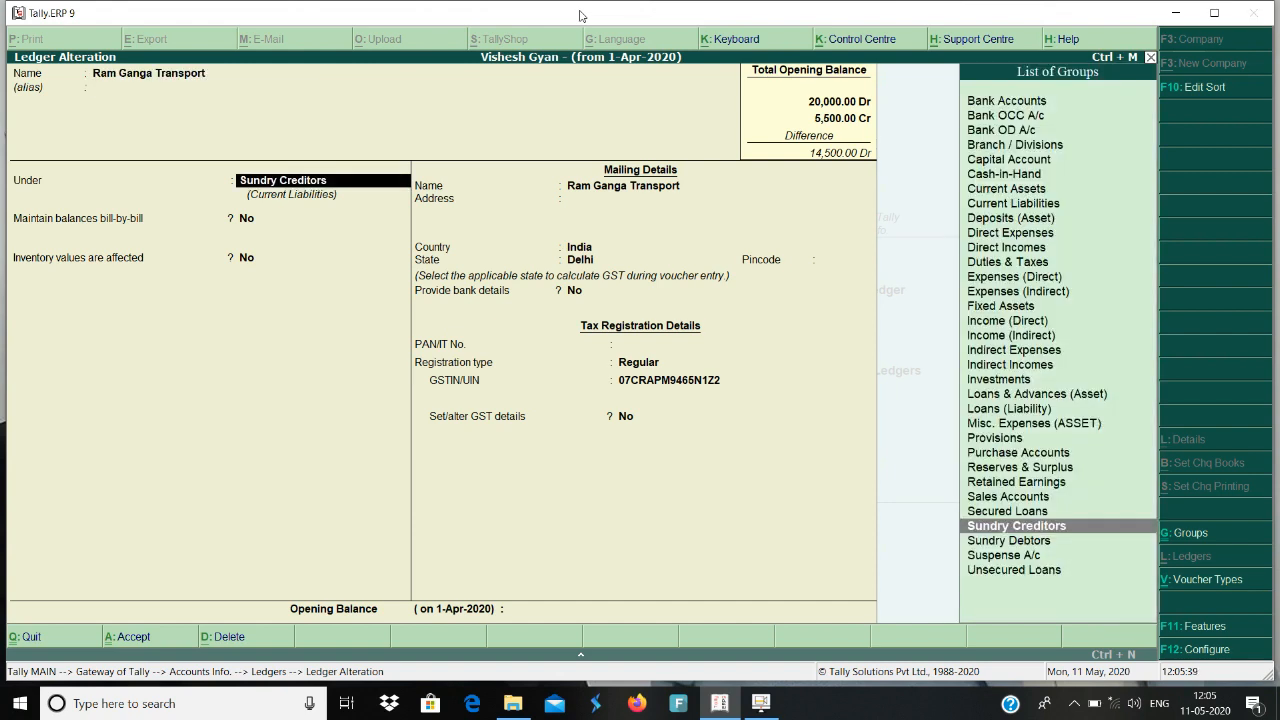
key("Return")
key("Return")
key("Return")
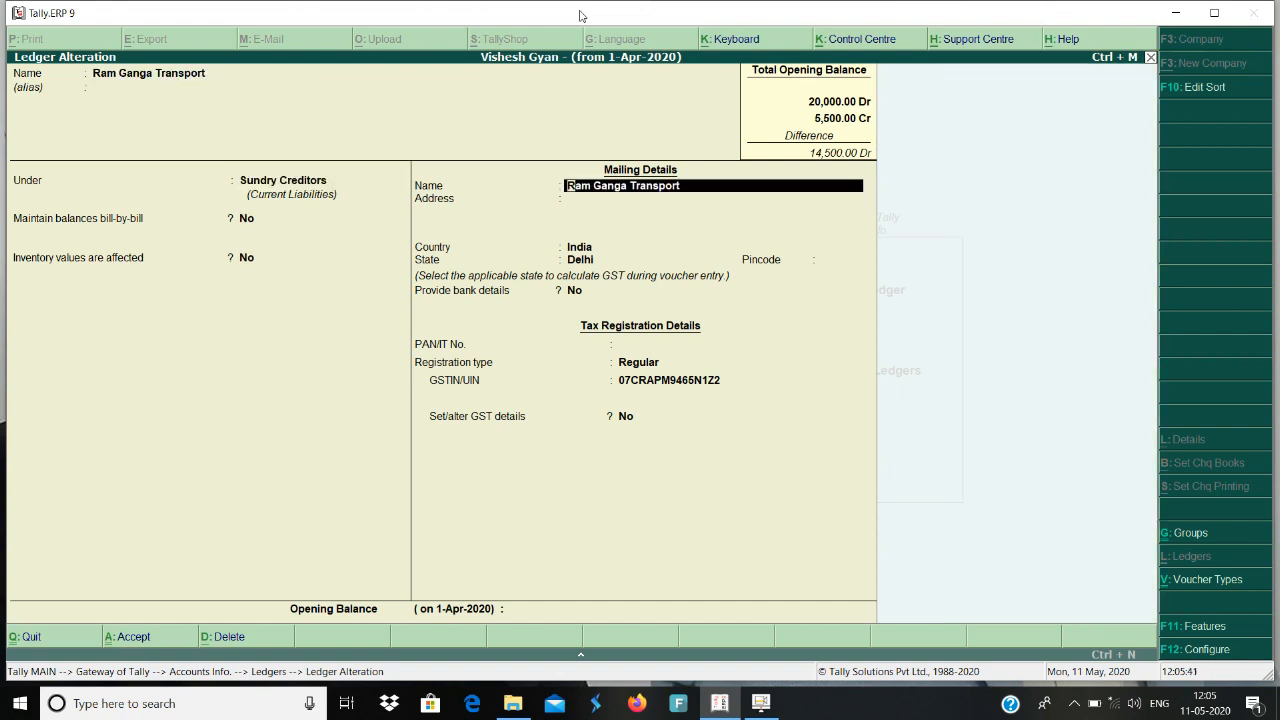
key("Return")
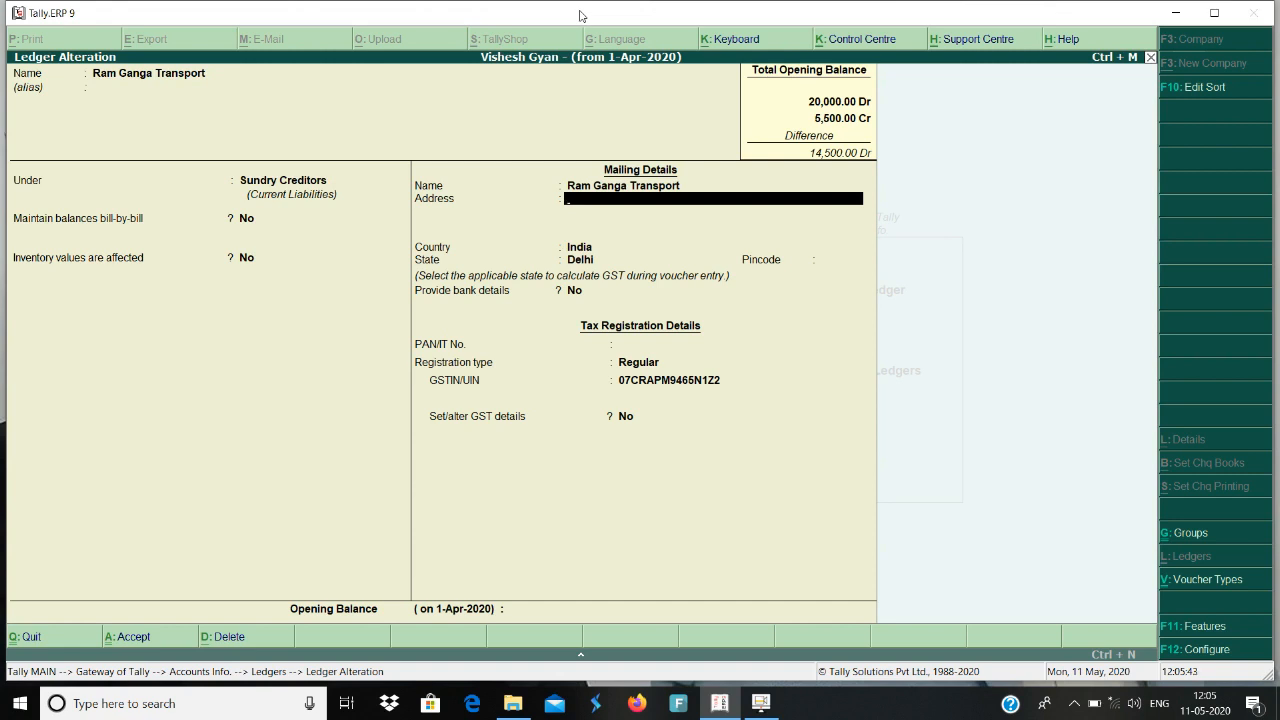
key("Return")
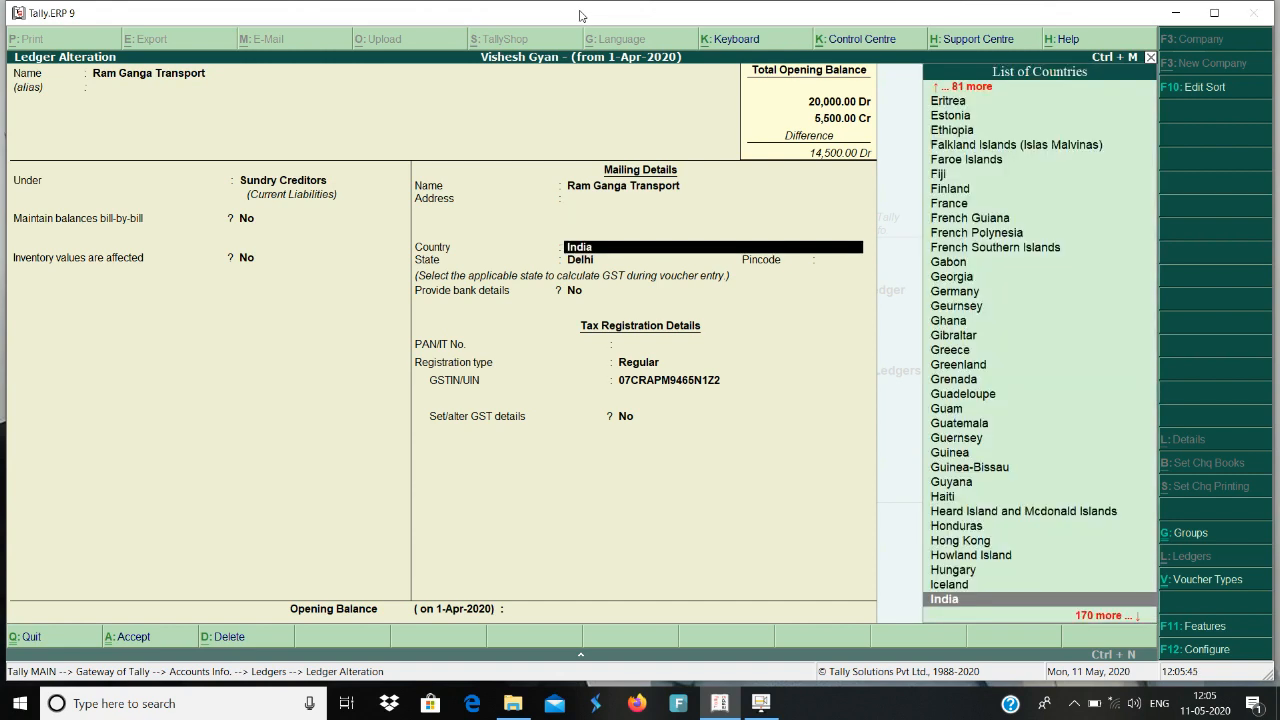
key("Return")
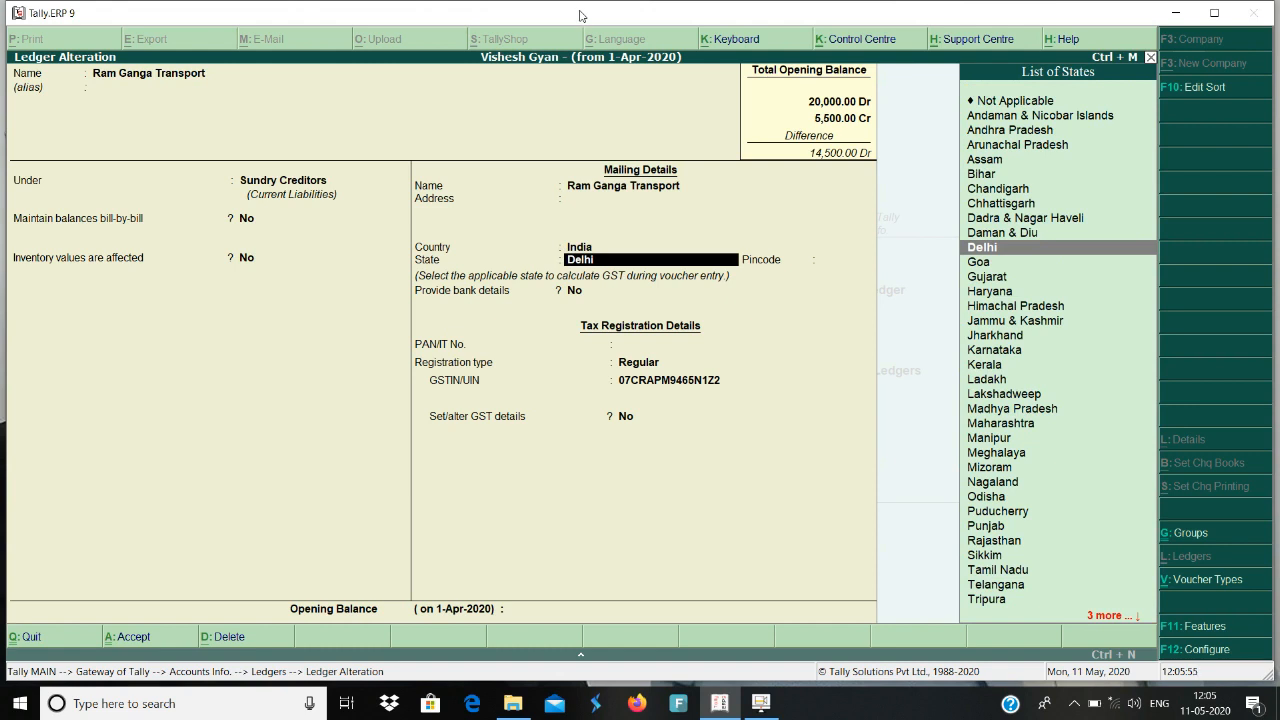
key("Return")
key("Return")
key("Return")
key("Return")
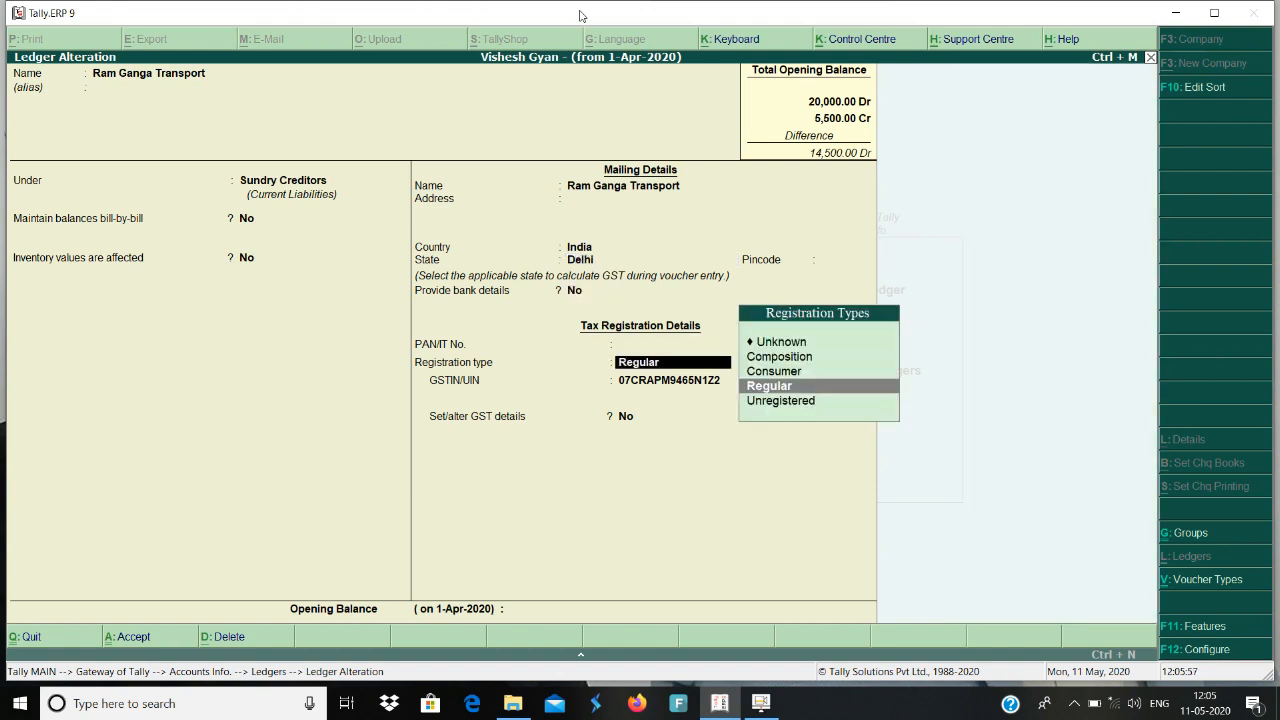
key("Return")
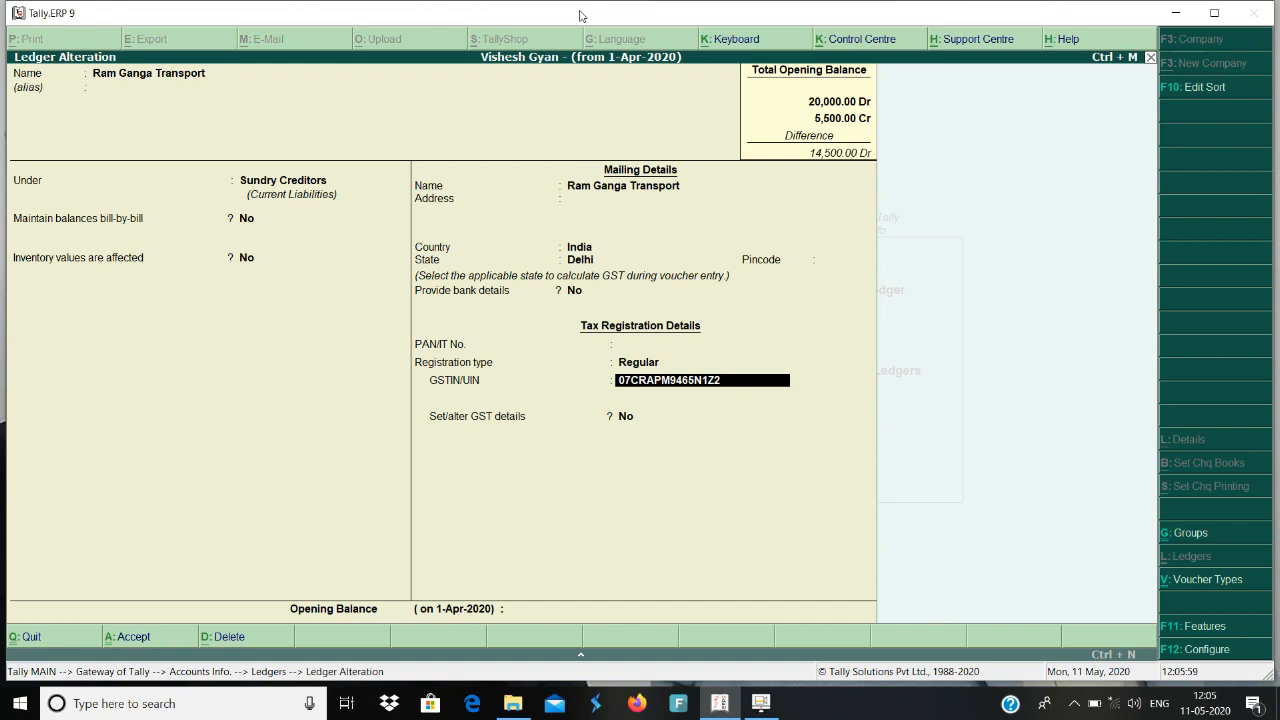
key("Return")
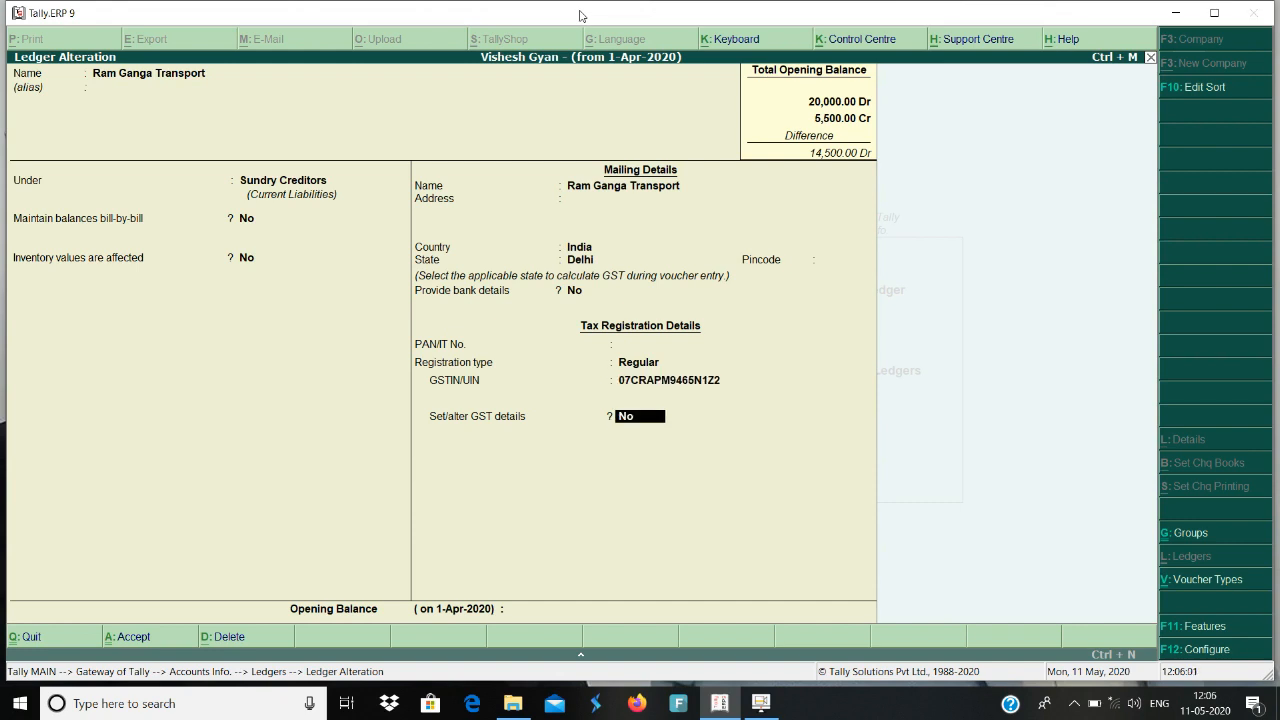
Set Ram Ganga Transport's Set/alter GST details option to Yes and return to the ledger's registration type.
type("y")
key("Return")
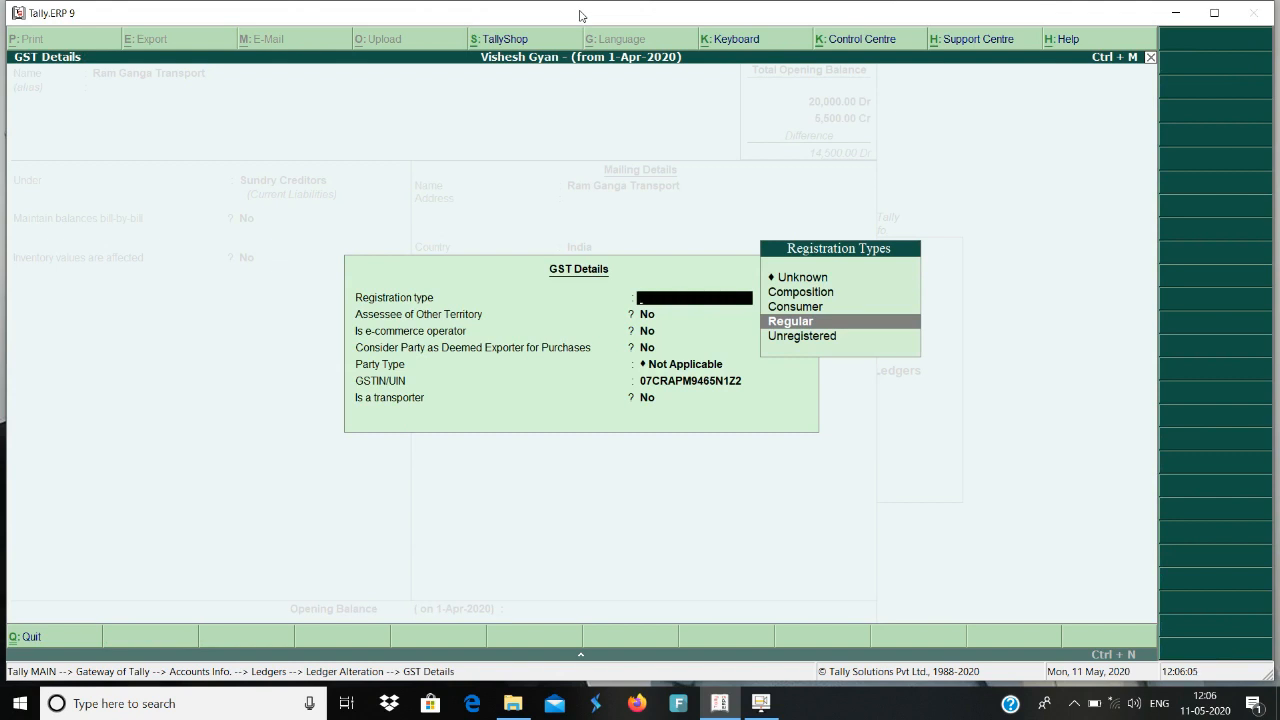
key("Escape")
key("Return")
key("Up")
key("Up")
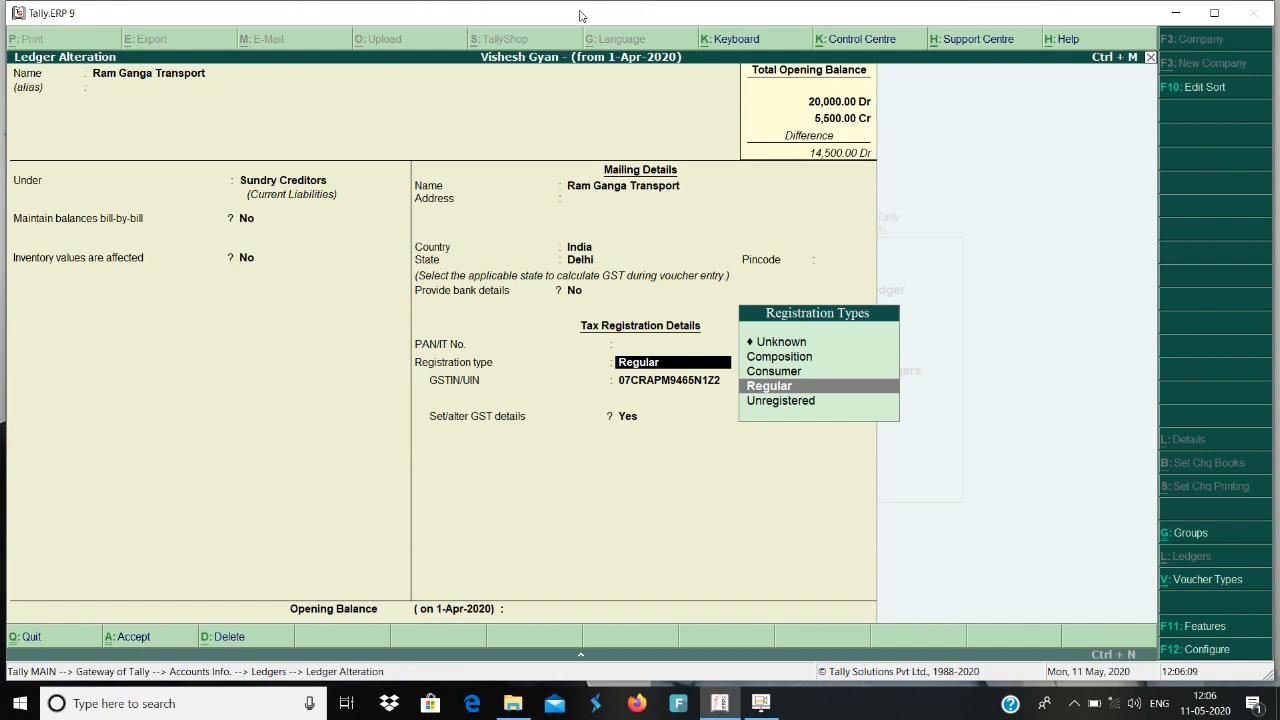
Keep Regular as Ram Ganga Transport's registration type and reopen its GST details.
key("Return")
key("Up")
key("Down")
key("Up")
key("Return")
key("Return")
key("Return")
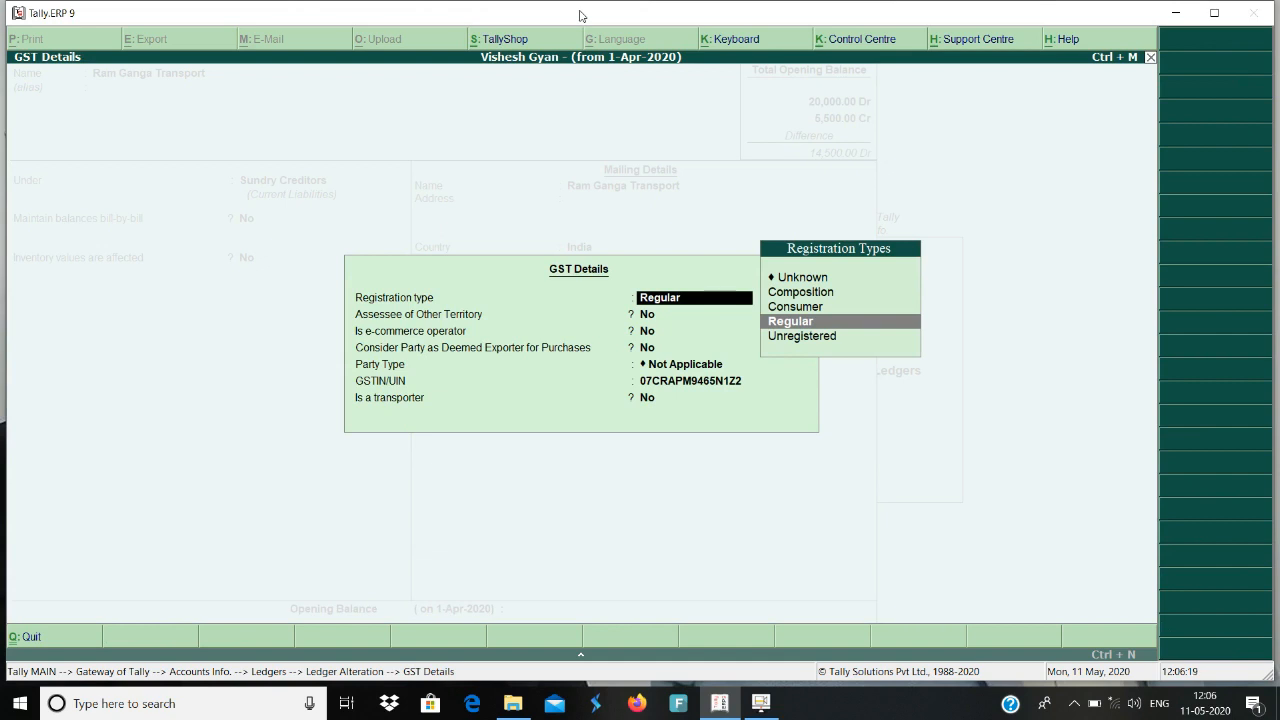
Review Ram Ganga Transport's other-territory, e-commerce, deemed exporter and party type settings in the GST details.
key("Return")
key("Return")
key("Return")
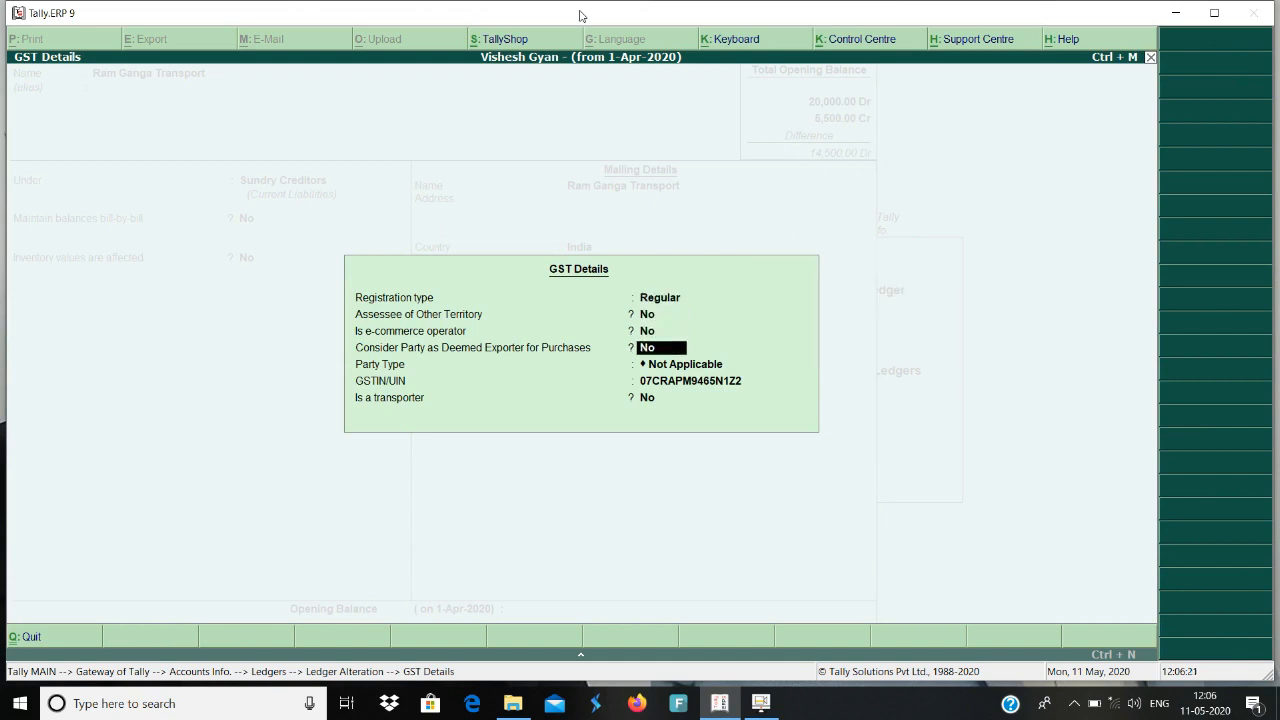
key("Return")
key("Return")
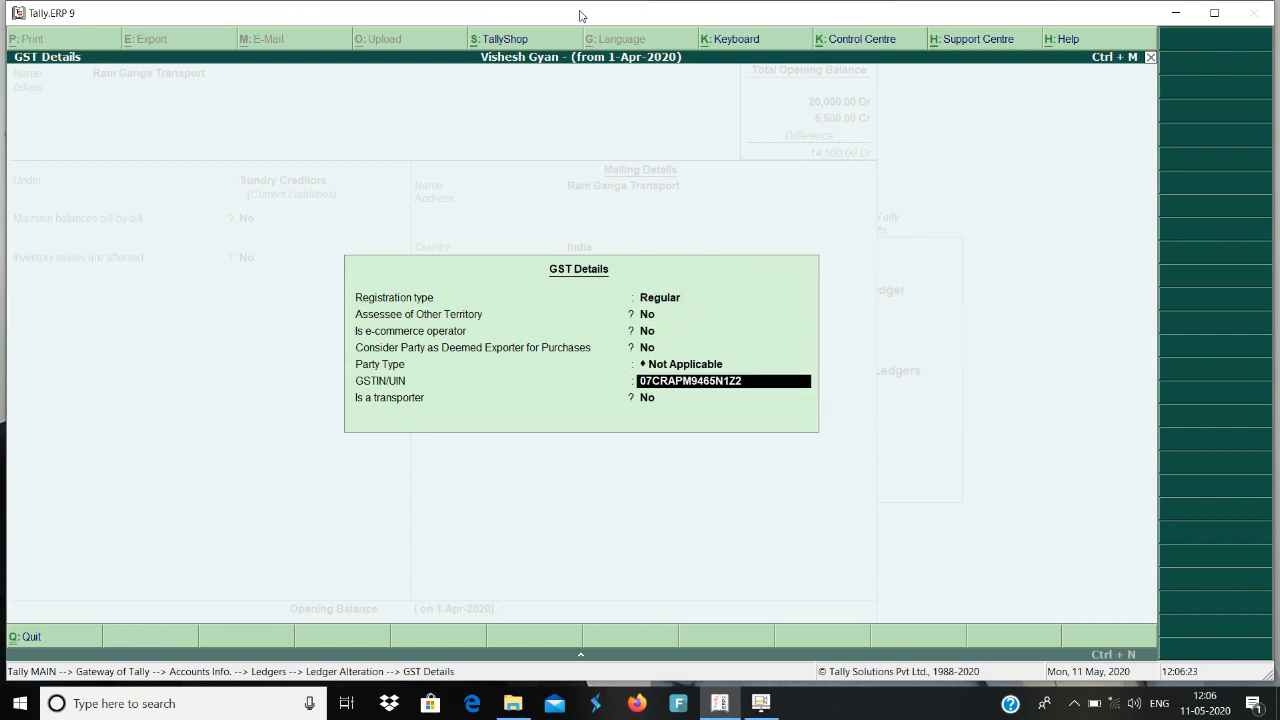
Set Ram Ganga Transport's registration type to Unregistered in its GST details and return to the ledger.
key("Up")
key("Up")
key("Up")
key("Up")
key("Up")
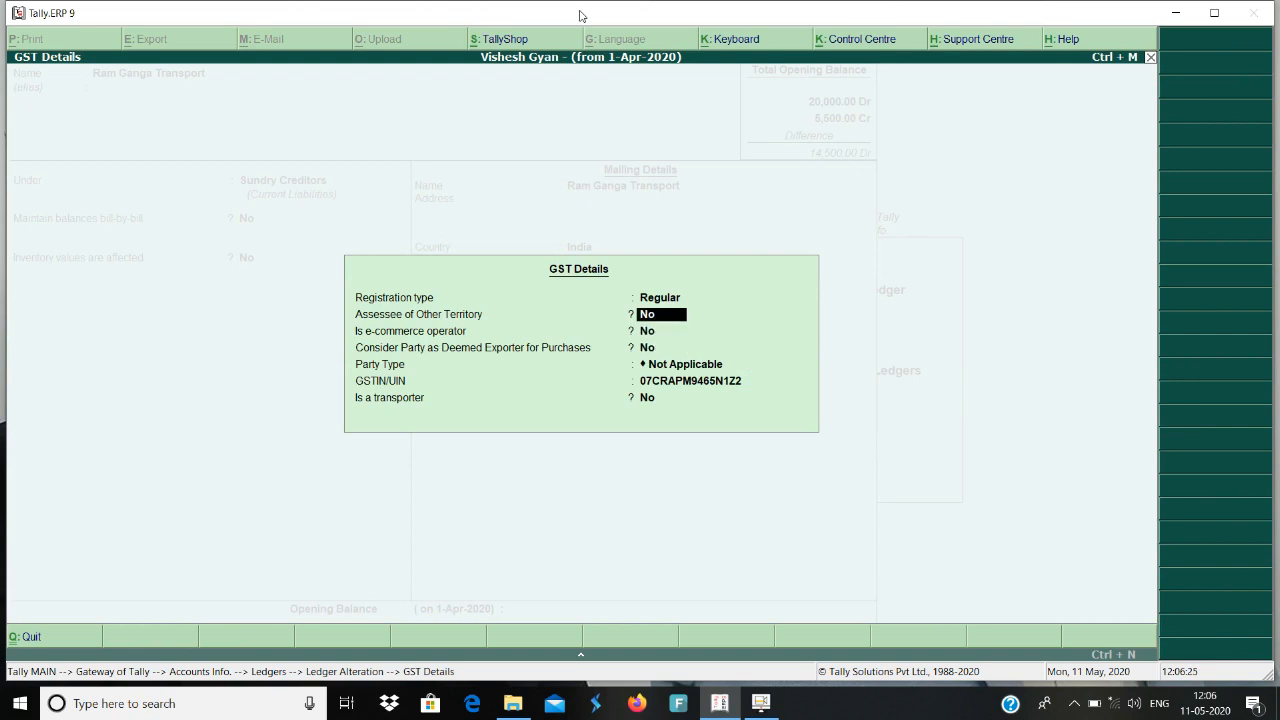
key("Down")
key("Return")
Reopen Ram Ganga Transport's GST details and set Is a transporter to Yes.
key("Return")
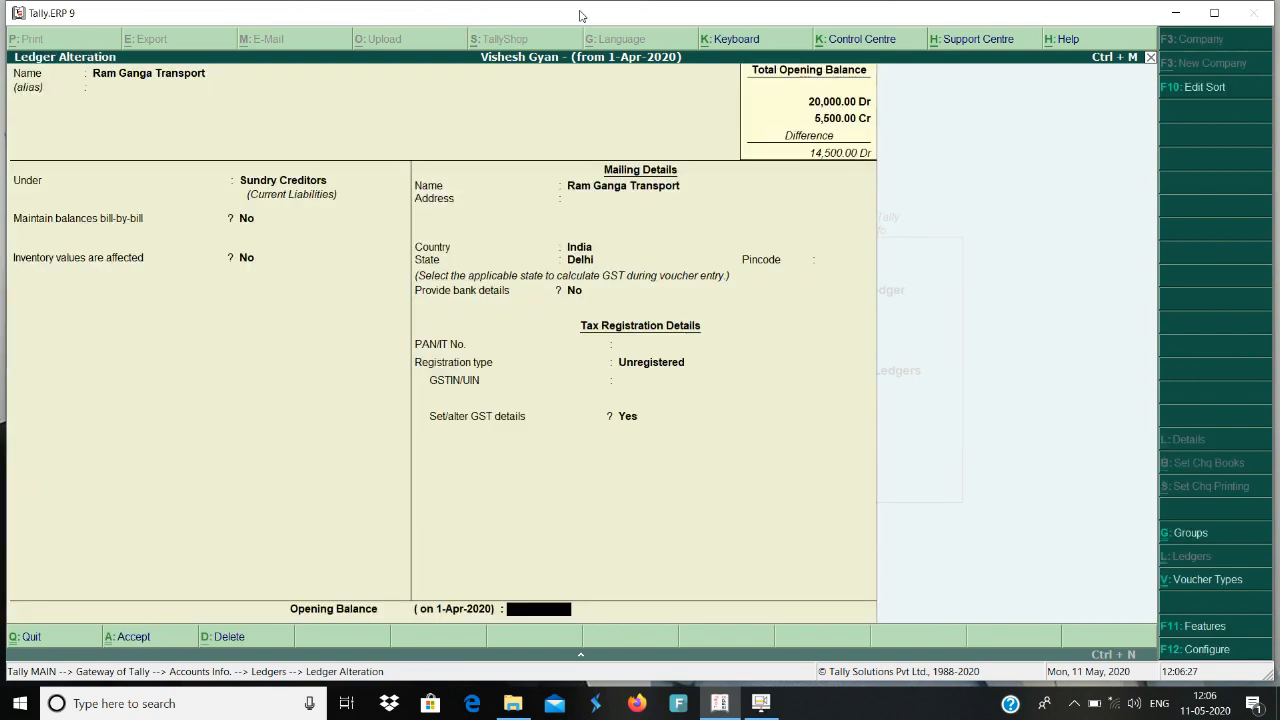
key("Up")
key("Return")
key("Return")
key("Up")
key("Return")
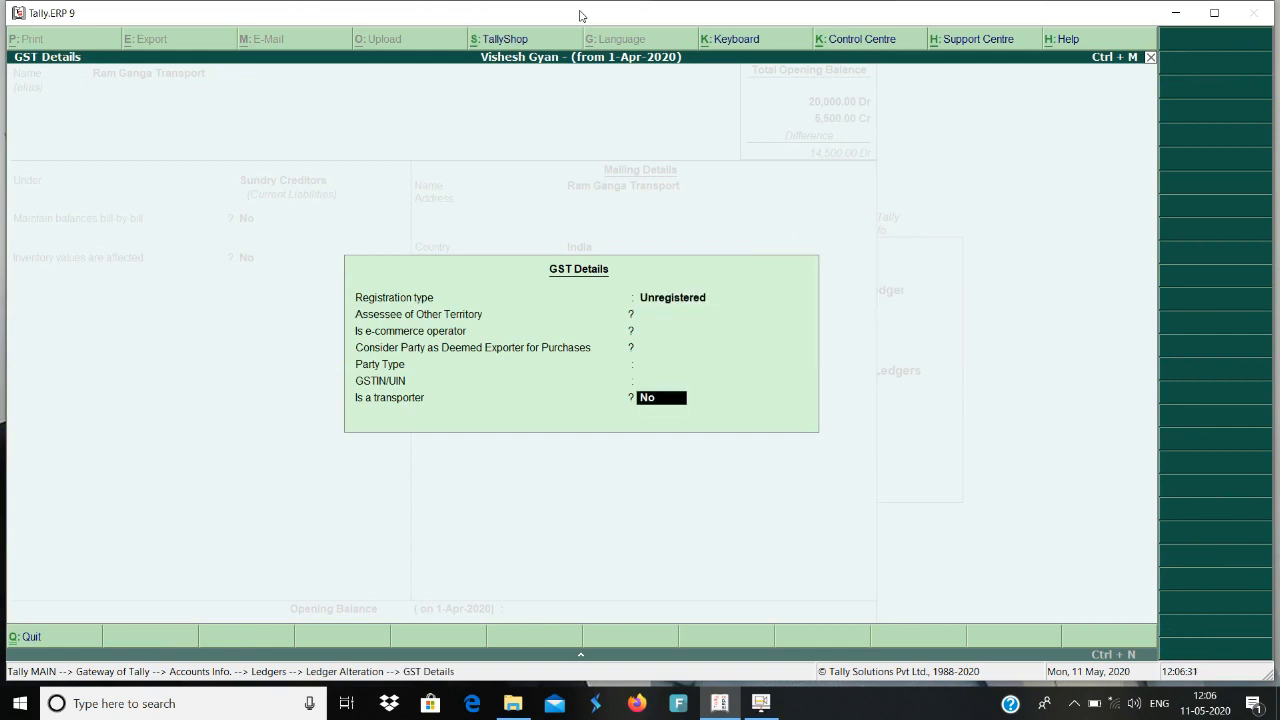
key("y")
key("Return")
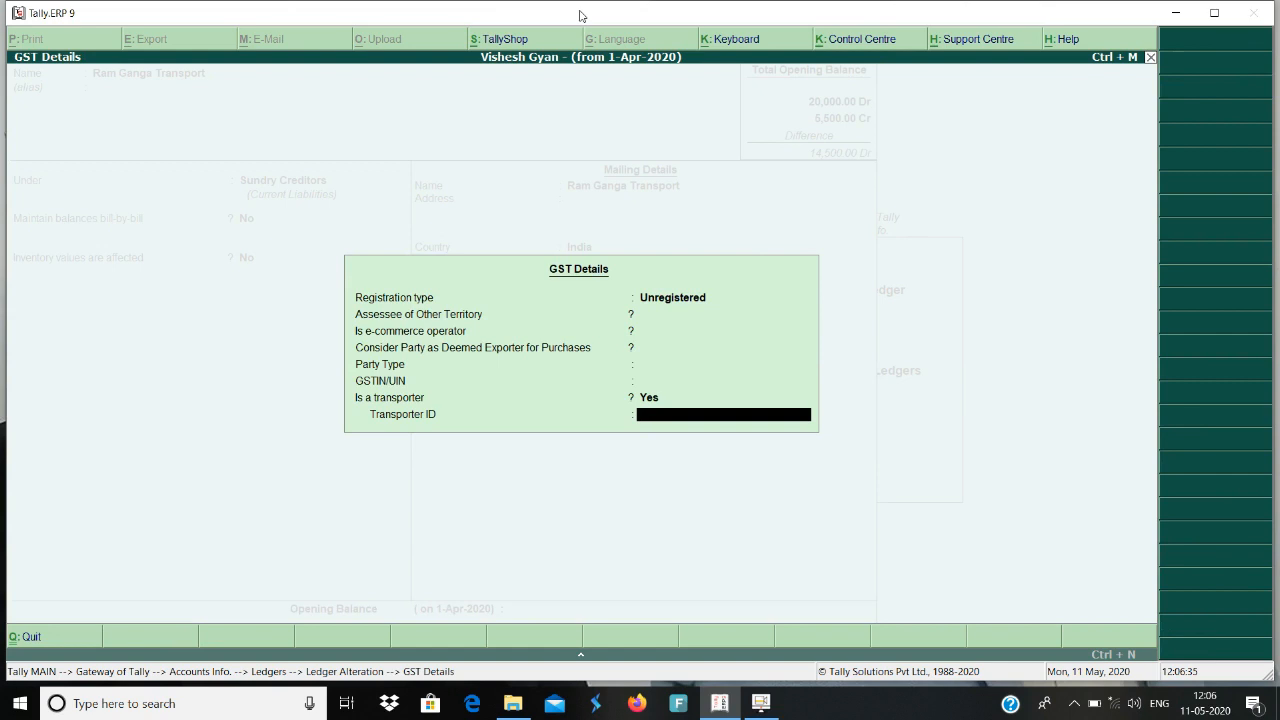
Set Ram Ganga Transport's registration type to Regular in the GST details, keeping No for the party options and Not Applicable as party type.
key("Up")
key("Up")
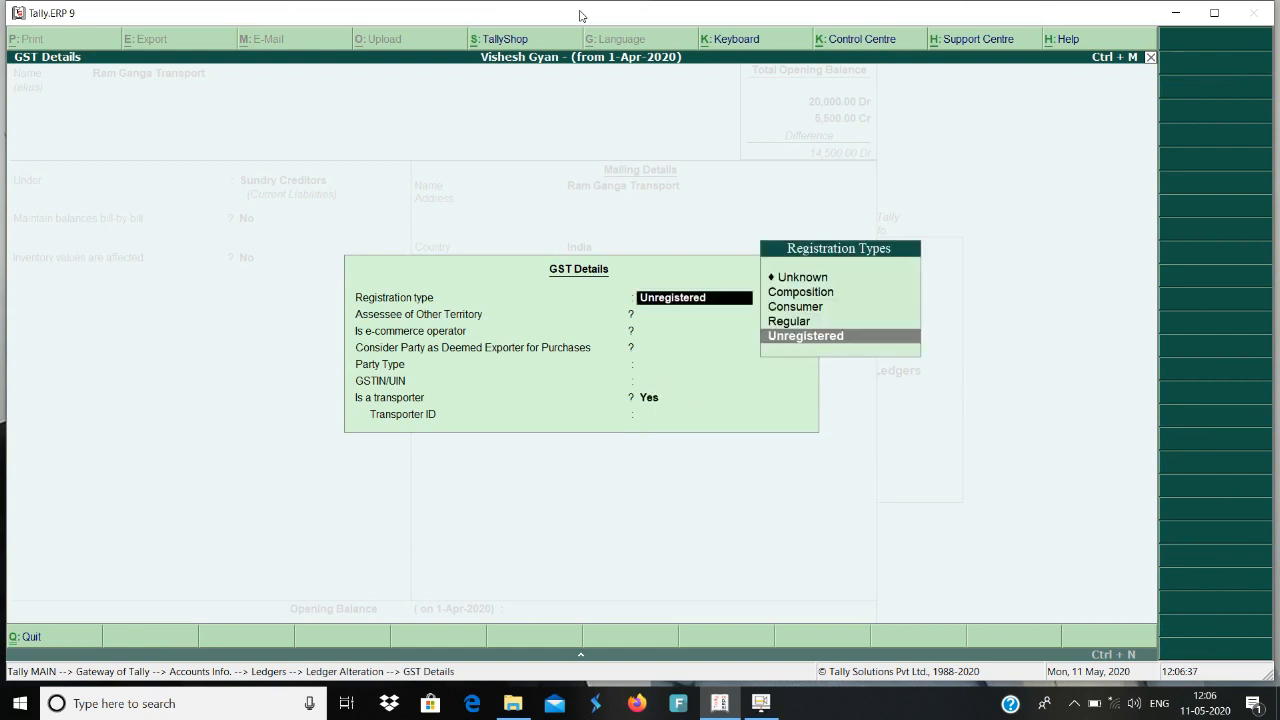
key("Up")
key("Return")
key("Return")
key("Return")
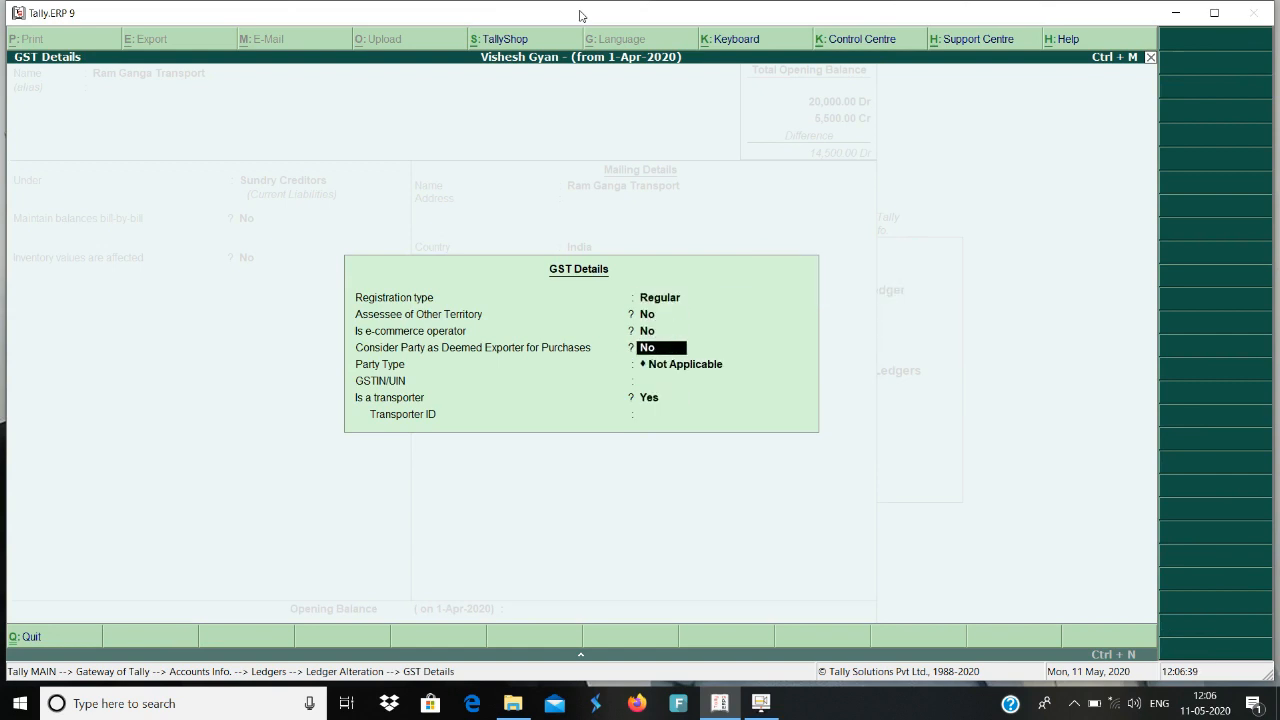
key("Return")
key("Return")
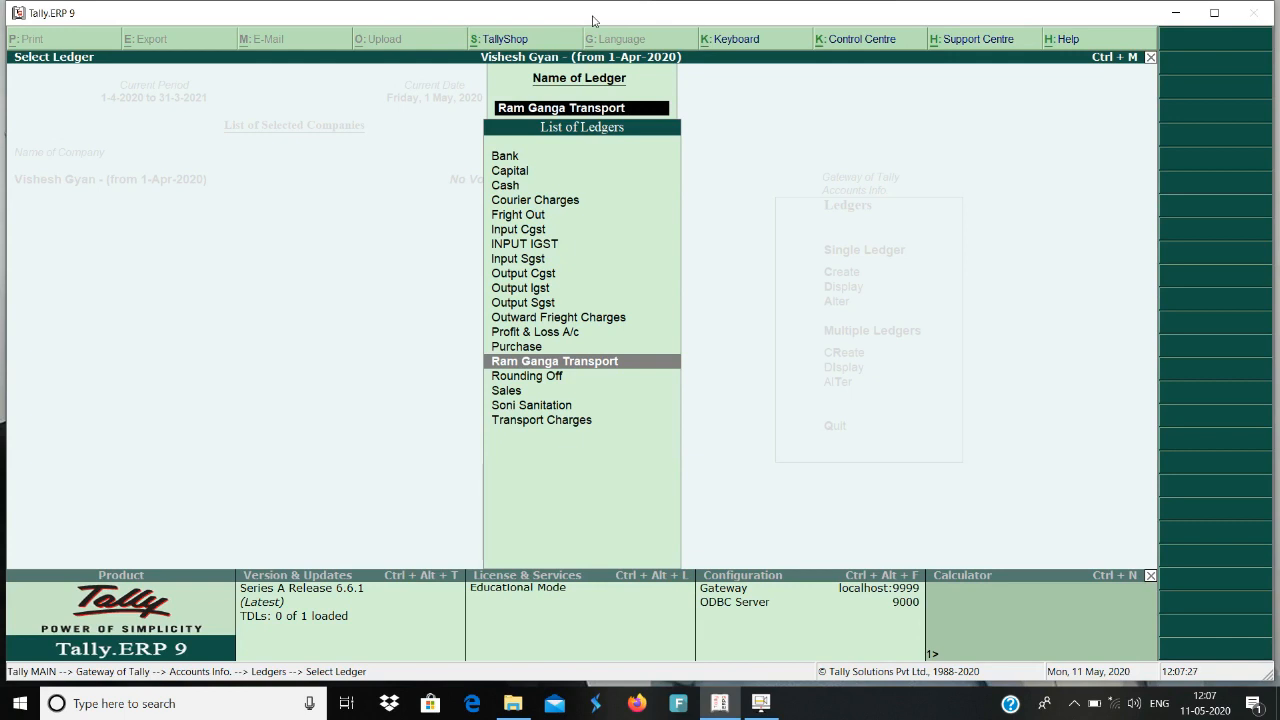
Leave ledger alteration and return to the Gateway of Tally.
key("Escape")
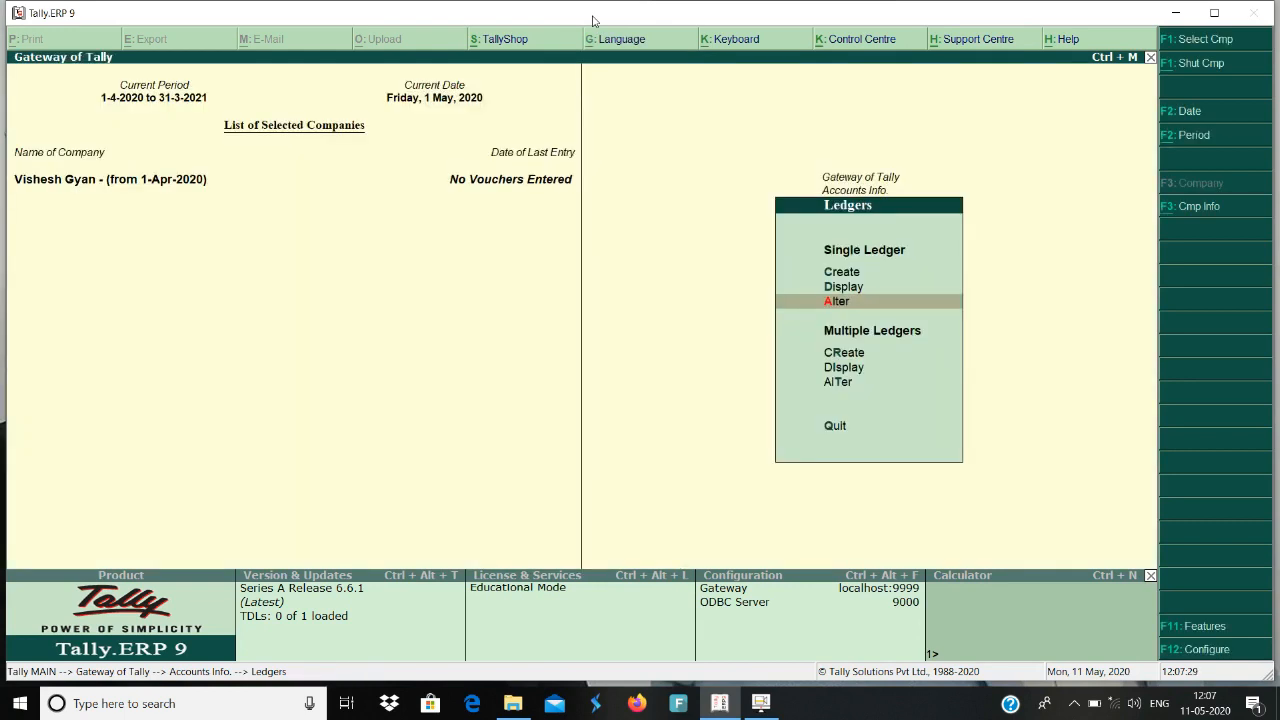
key("Escape")
key("Escape")
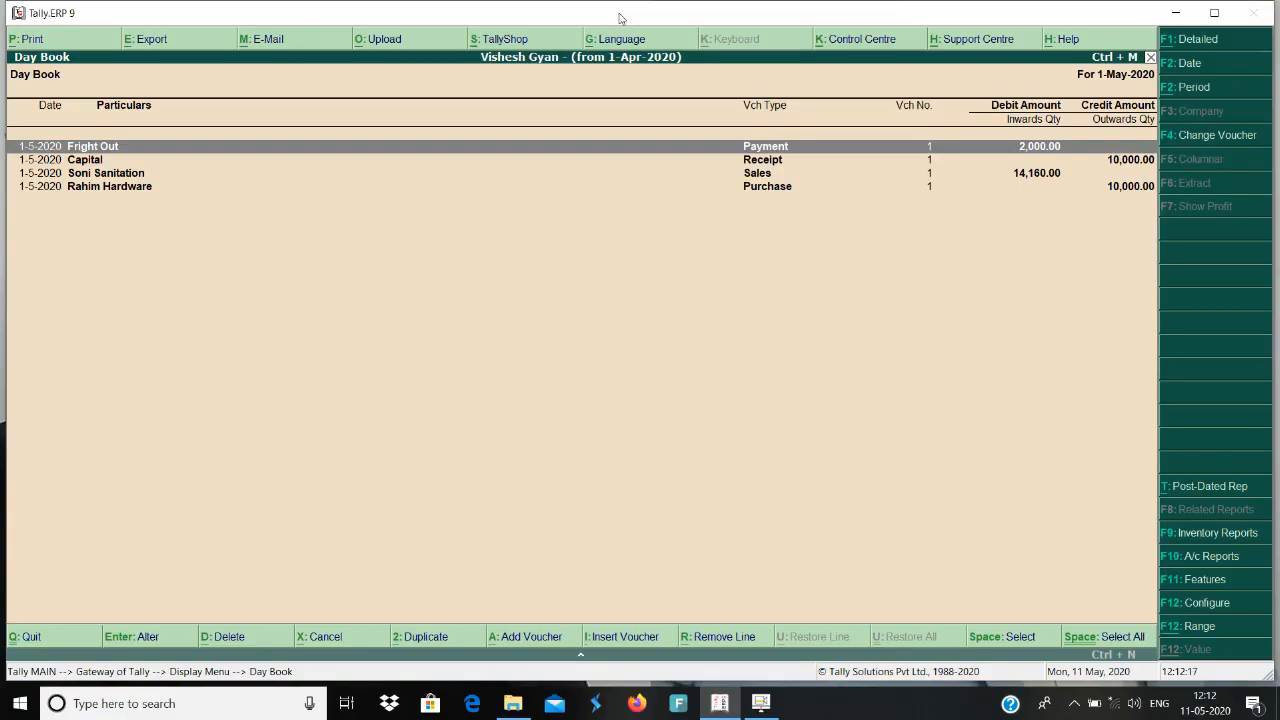
Open the 1-May-2020 Rahim Hardware purchase voucher from the Day Book and go to its party account.
key("Down")
key("Down")
key("Down")
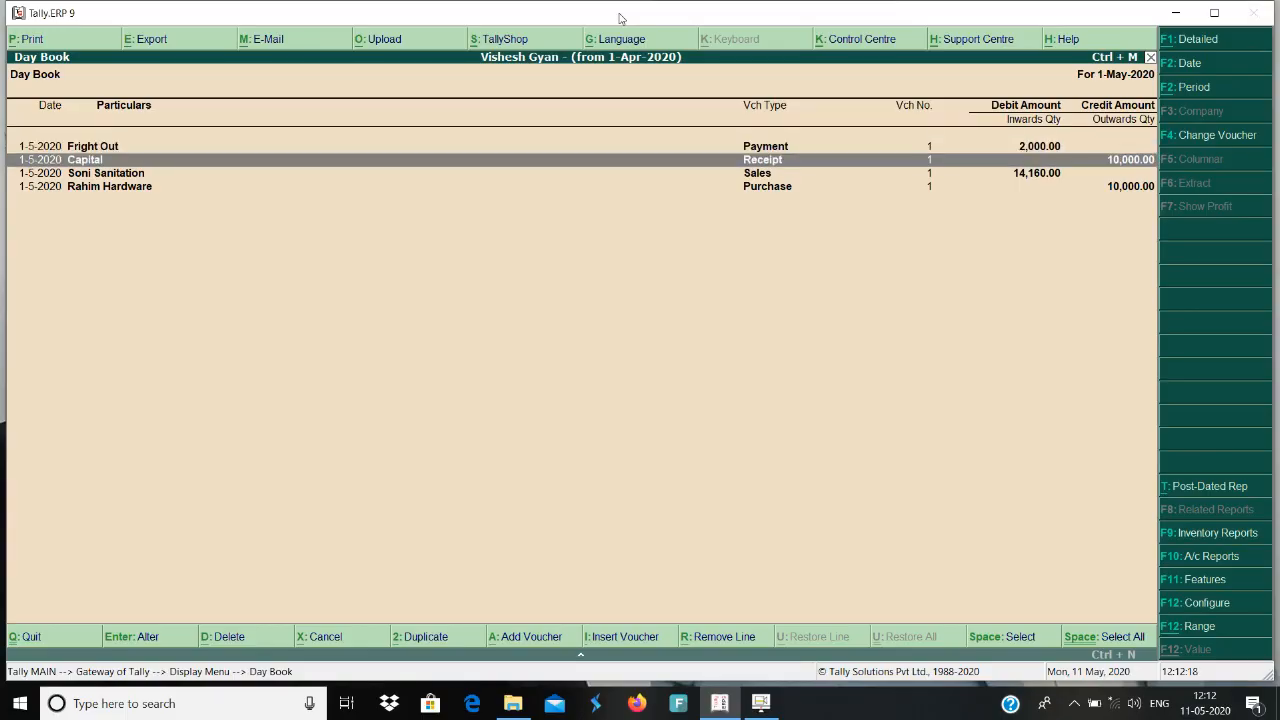
key("Return")
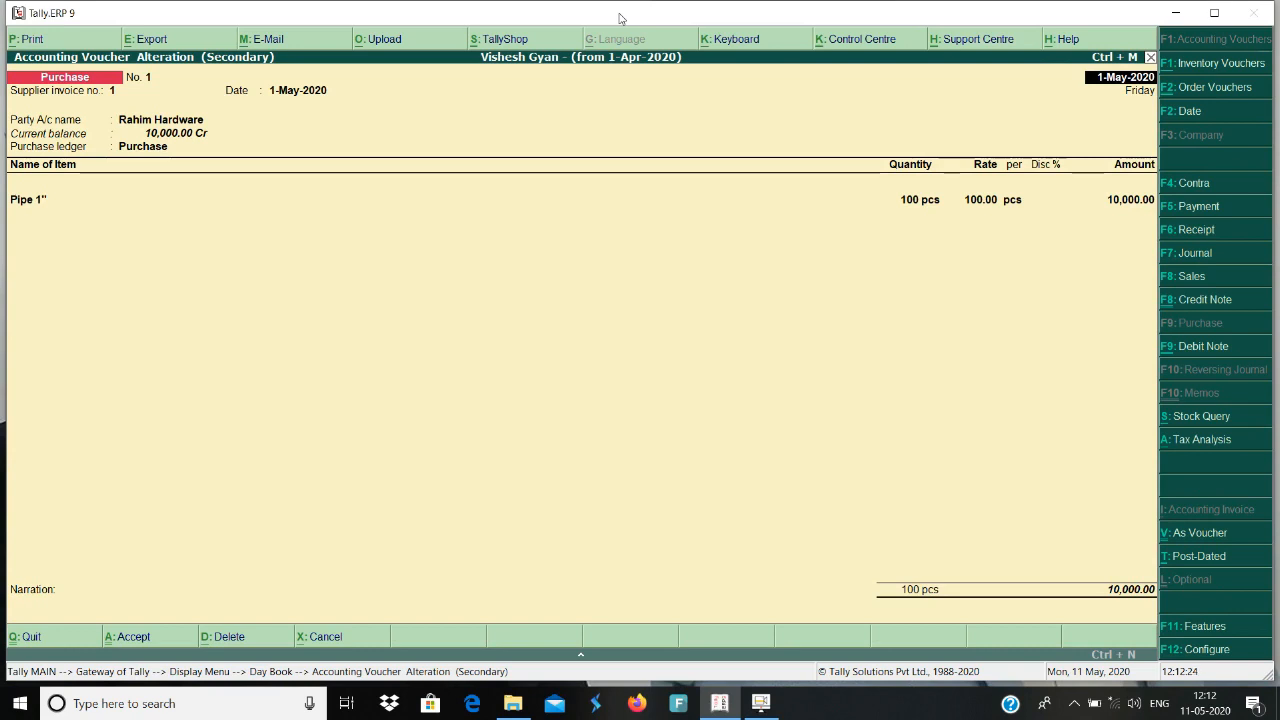
key("Return")
key("Return")
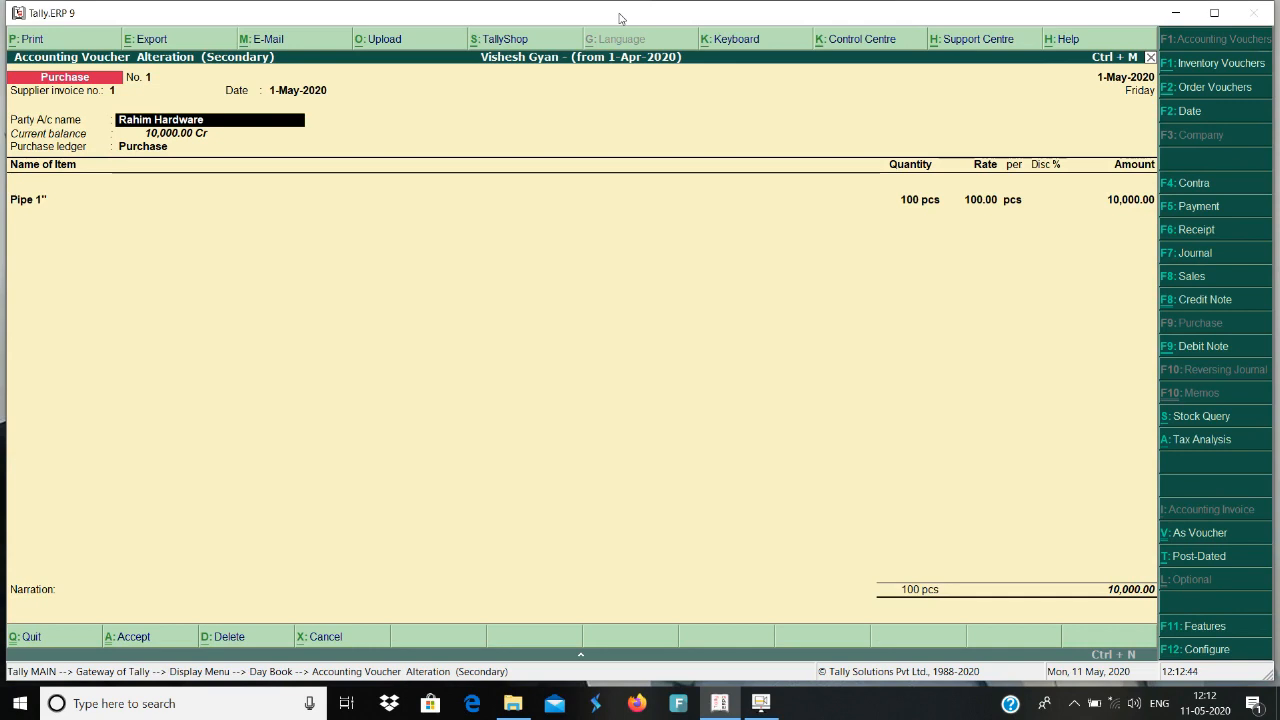
Leave the Rahim Hardware purchase voucher and open the 1-May-2020 Fright Out payment voucher from the Day Book.
key("Escape")
key("Return")
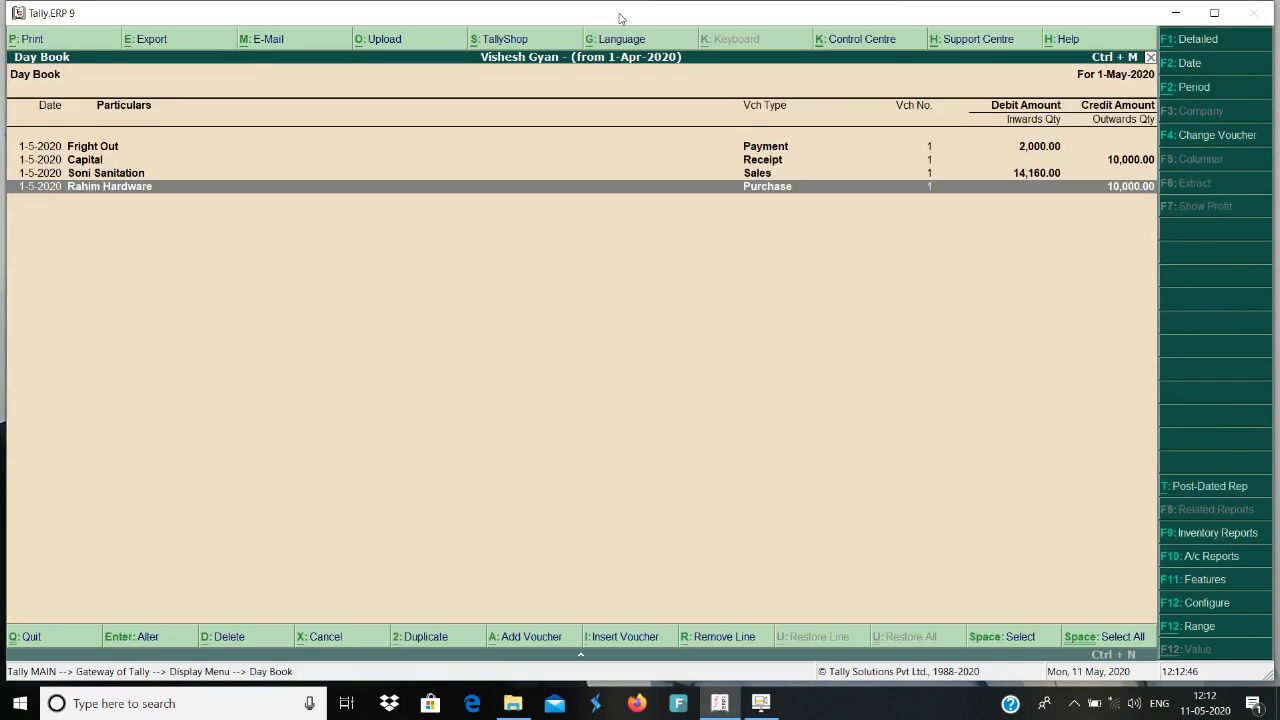
key("Up")
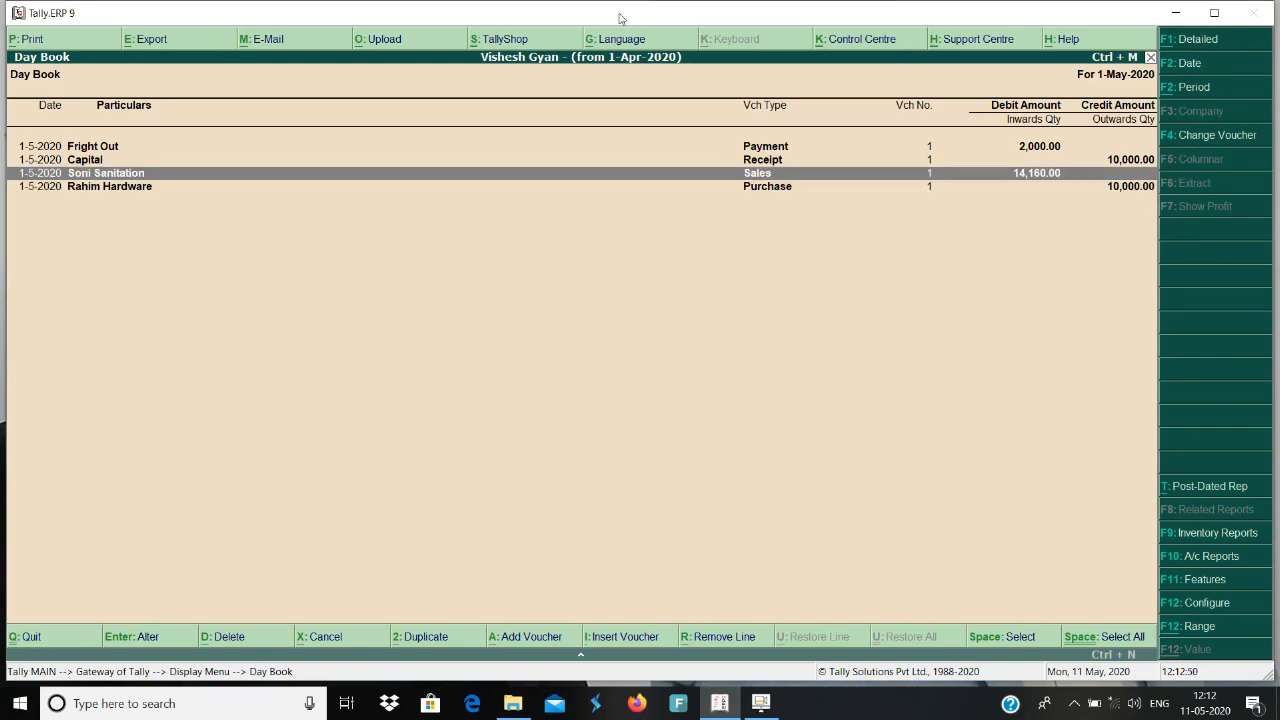
key("Up")
key("Up")
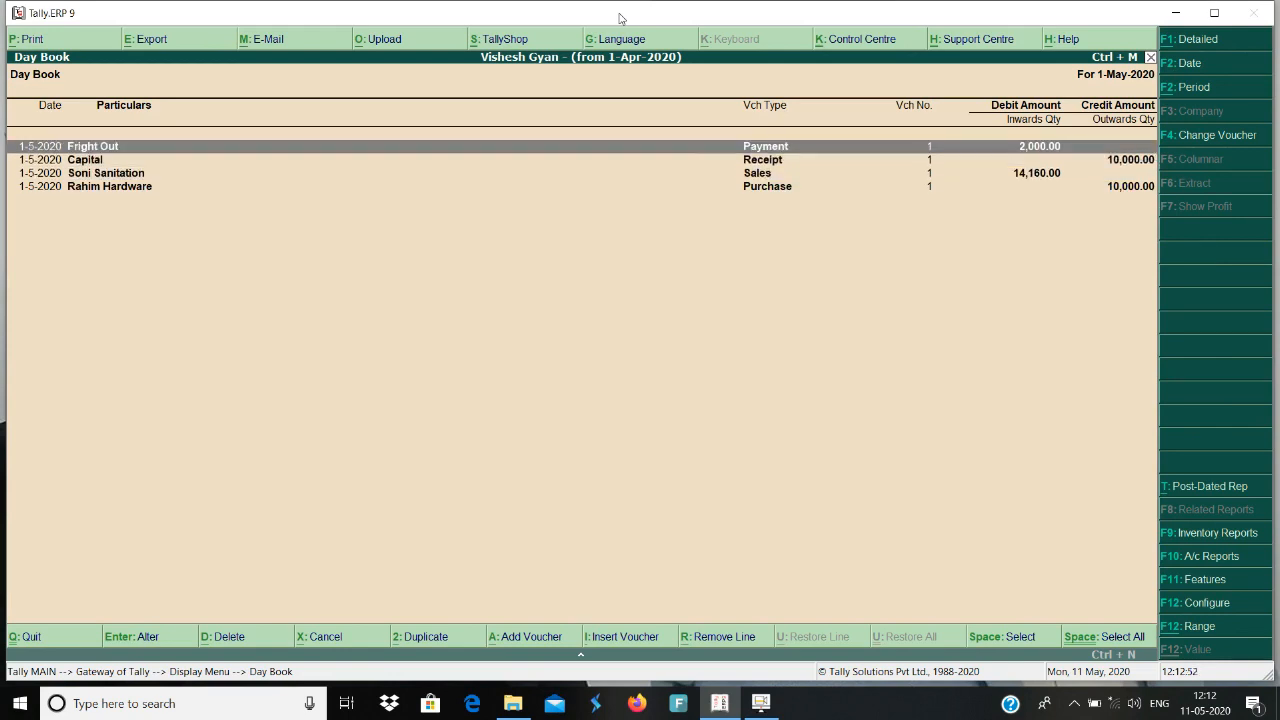
key("Return")
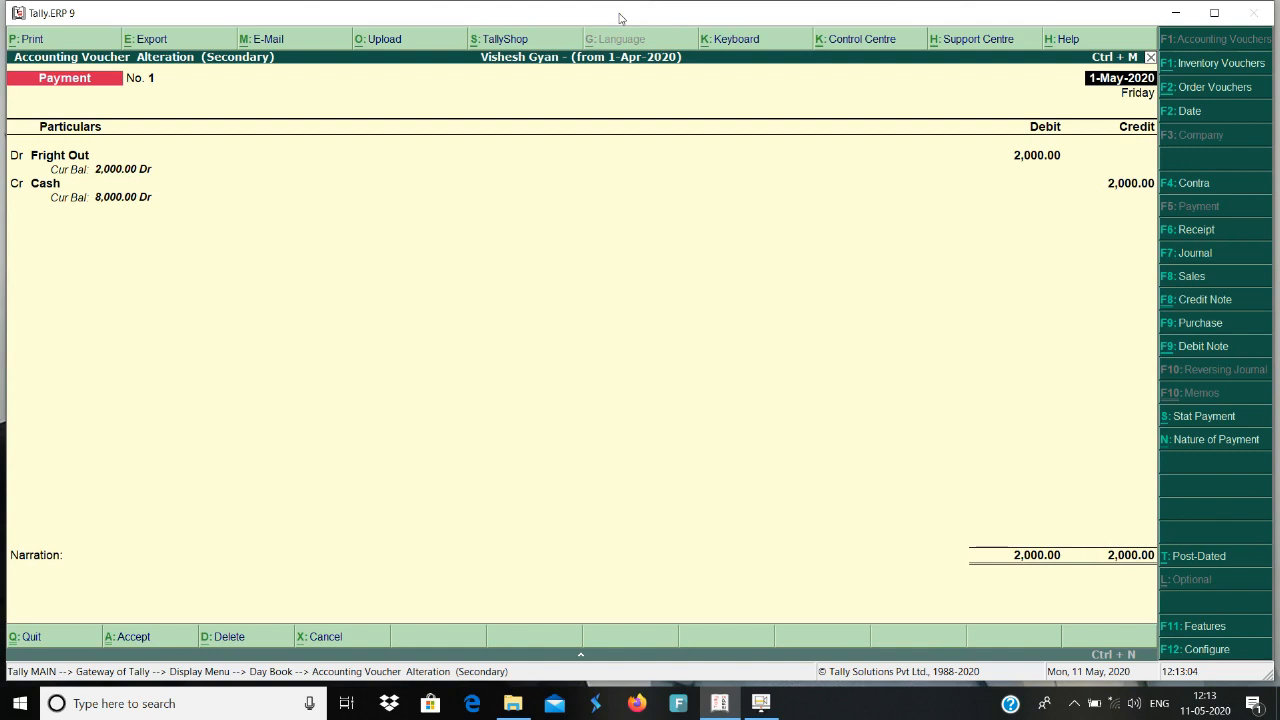
Review the Fright Out debit and Cash credit entries in the payment voucher and accept it.
key("Return")
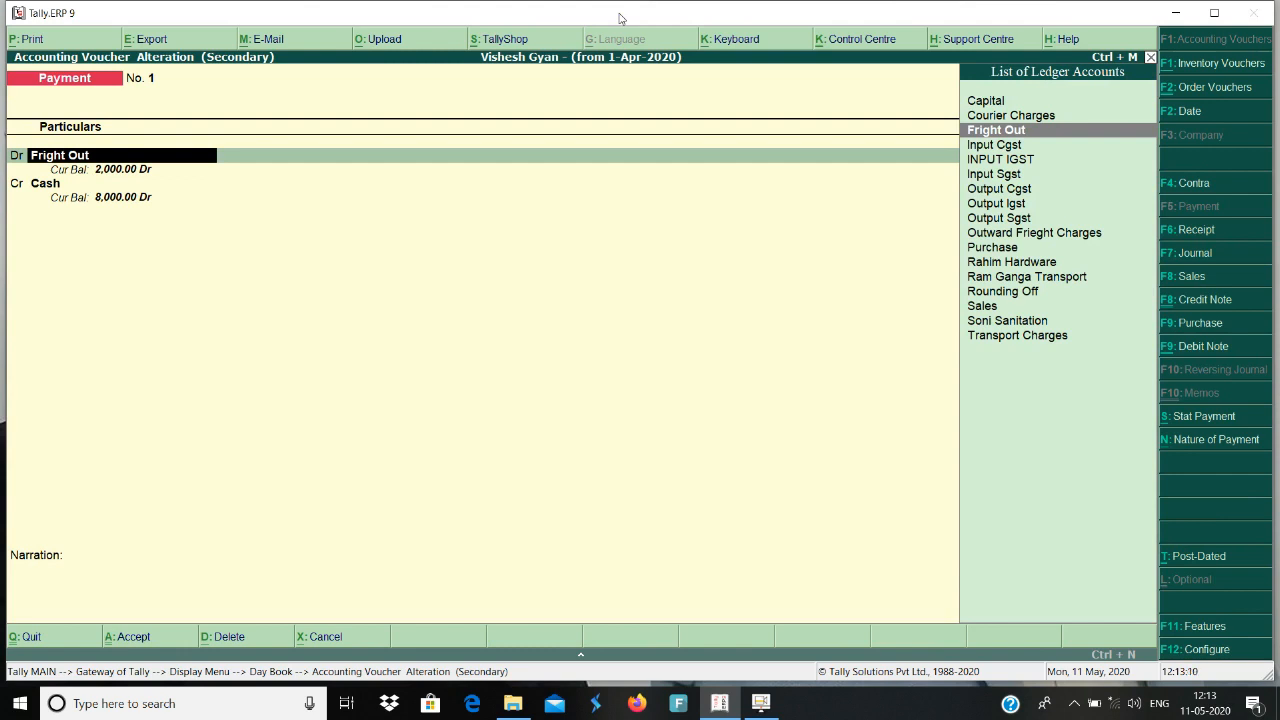
key("Return")
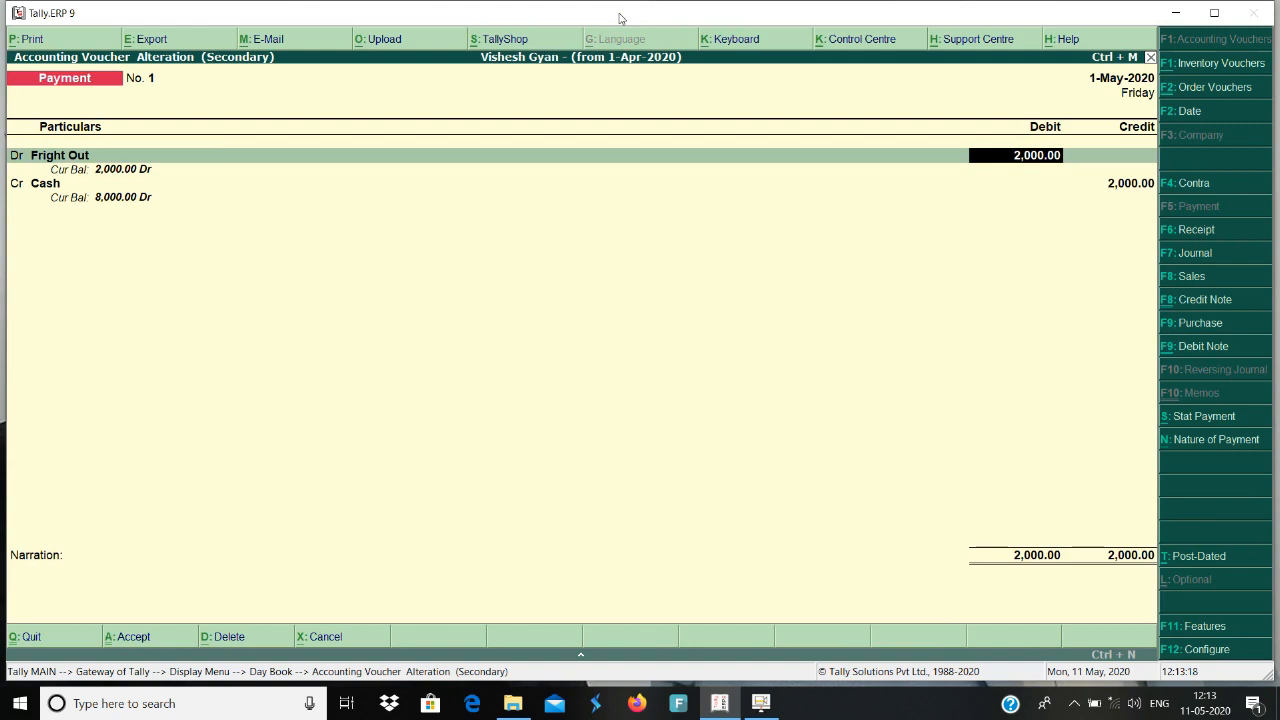
key("Return")
key("Return")
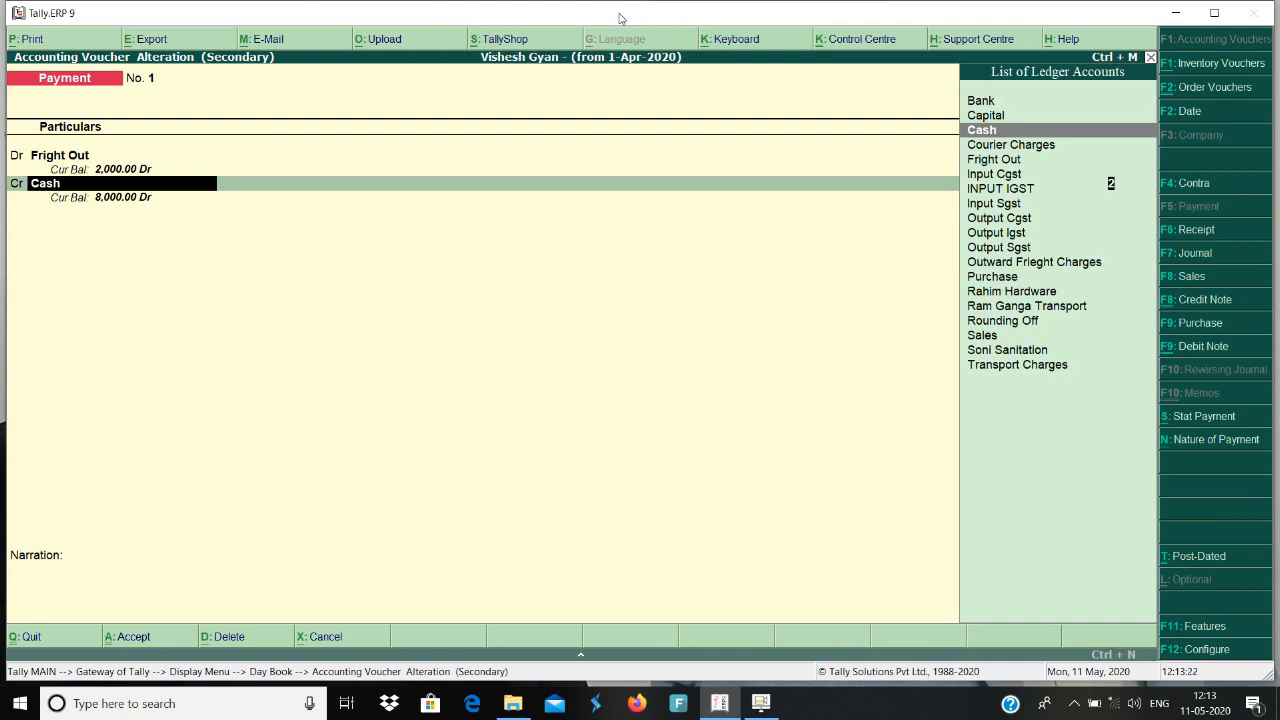
key("Return")
key("Return")
key("Return")
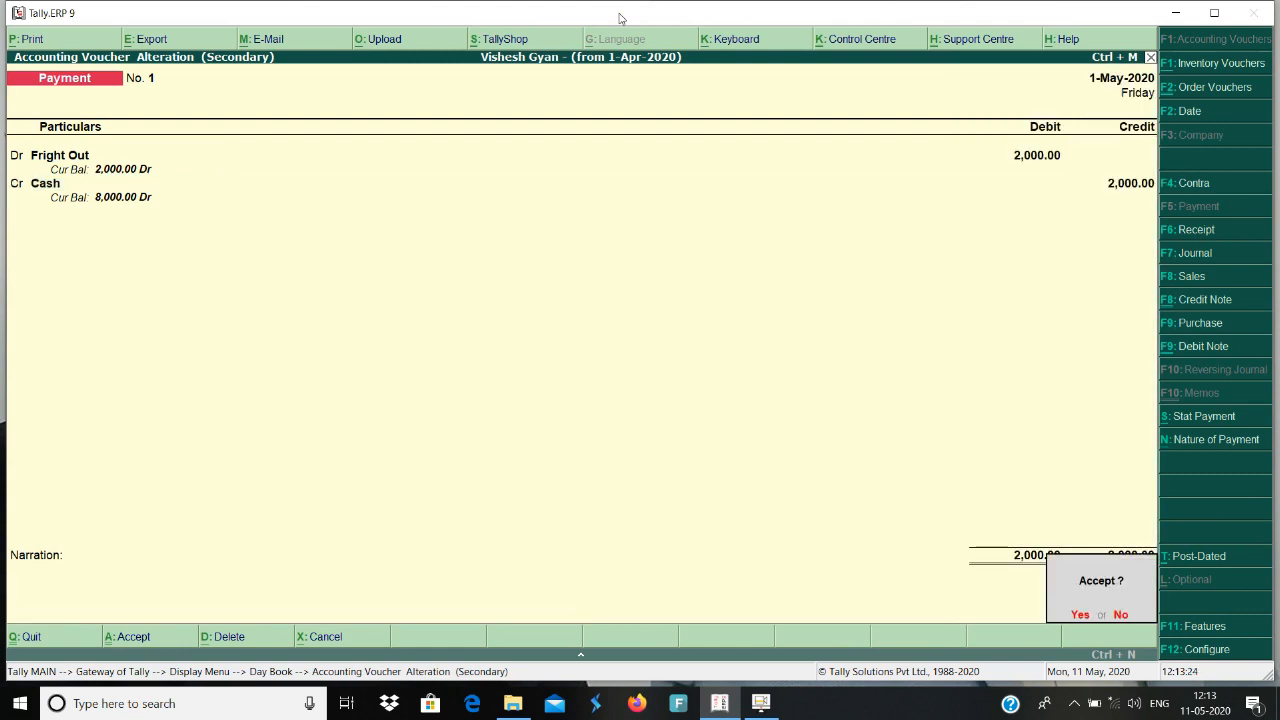
key("Return")
Open the 1-May-2020 Soni Sanitation sales voucher and go through its party details to the sales ledger.
key("Down")
key("Down")
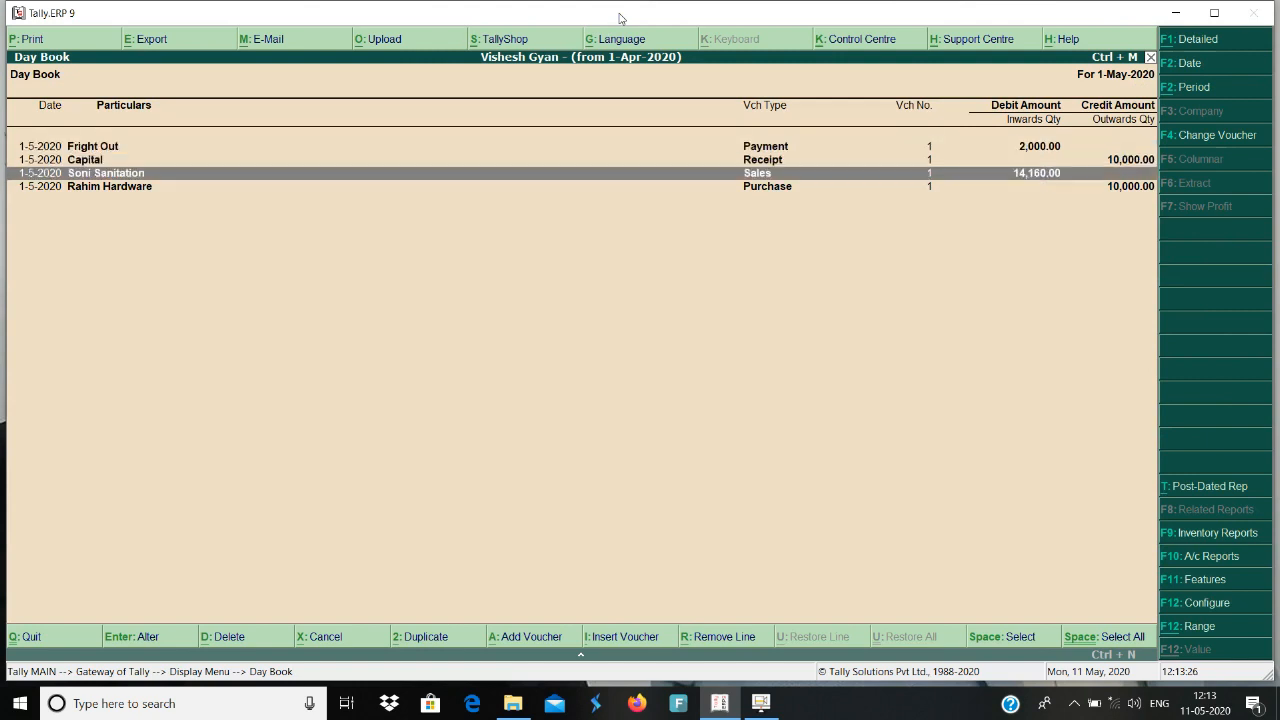
key("Return")
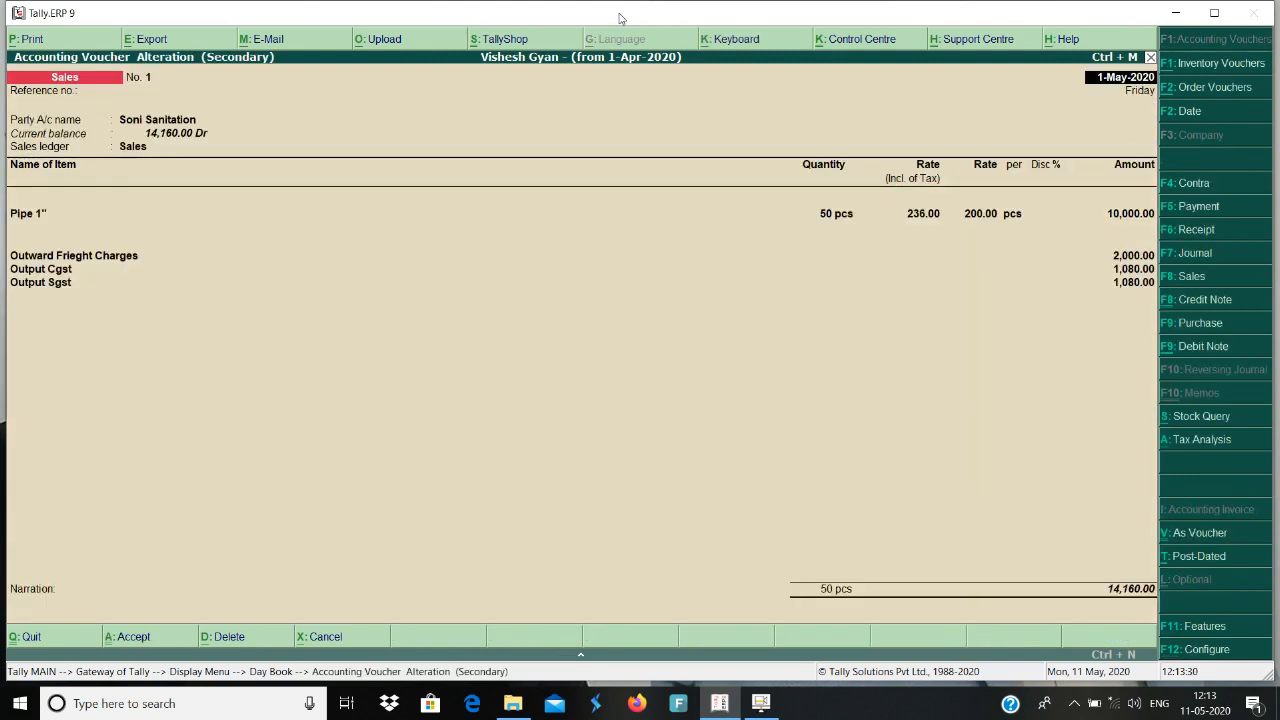
key("Return")
key("Return")
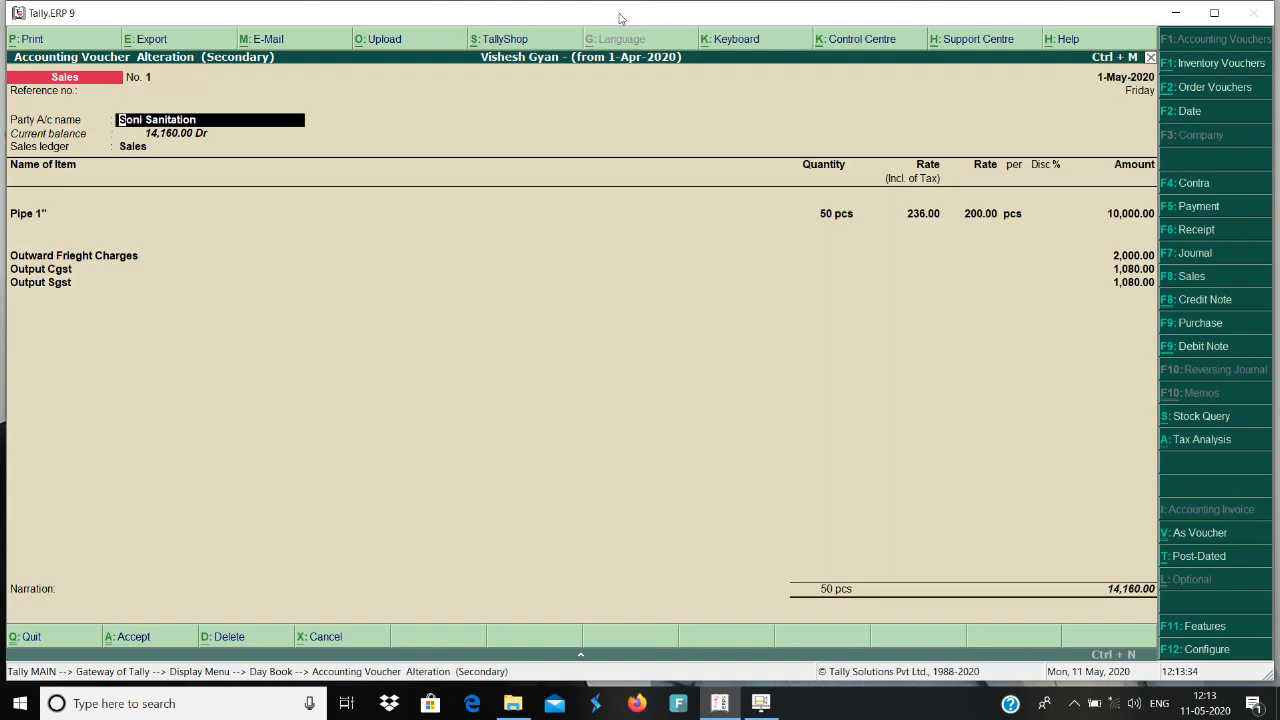
key("Return")
key("Return")
key("Return")
key("Return")
key("Return")
key("Return")
key("Return")
key("Return")
key("Return")
key("Return")
key("Return")
key("Return")
key("Return")
key("Return")
key("Return")
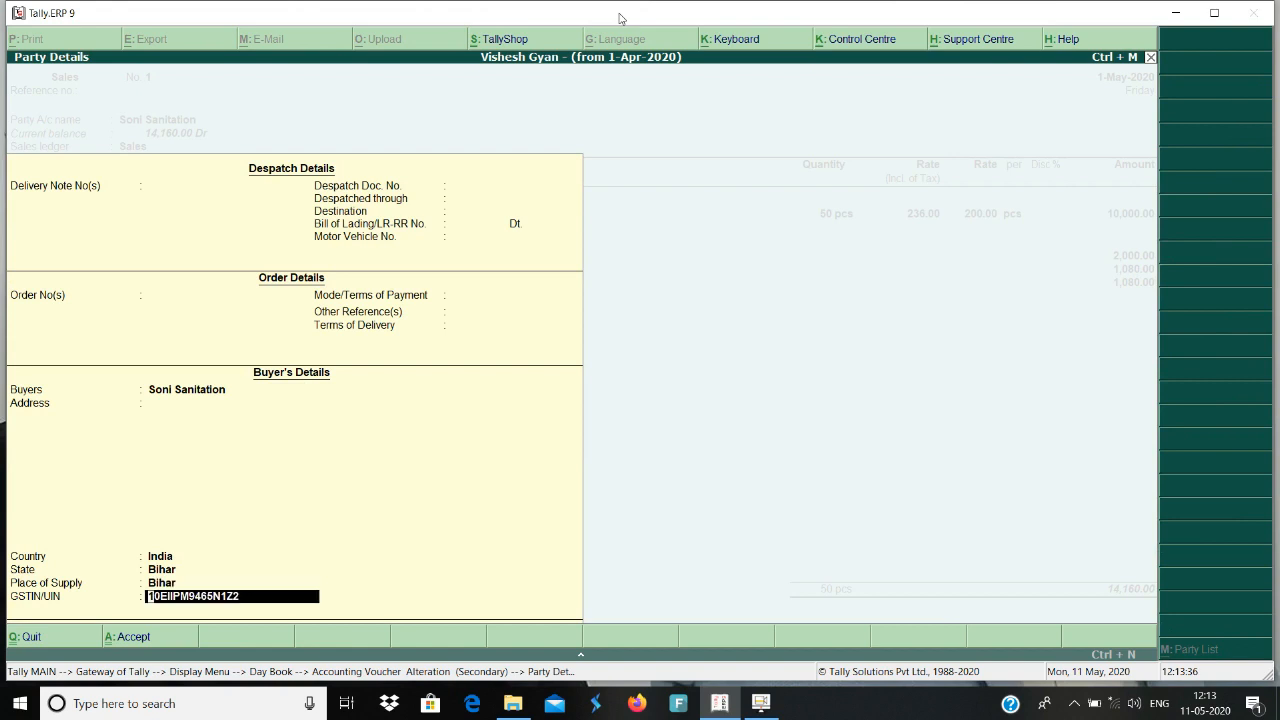
key("Return")
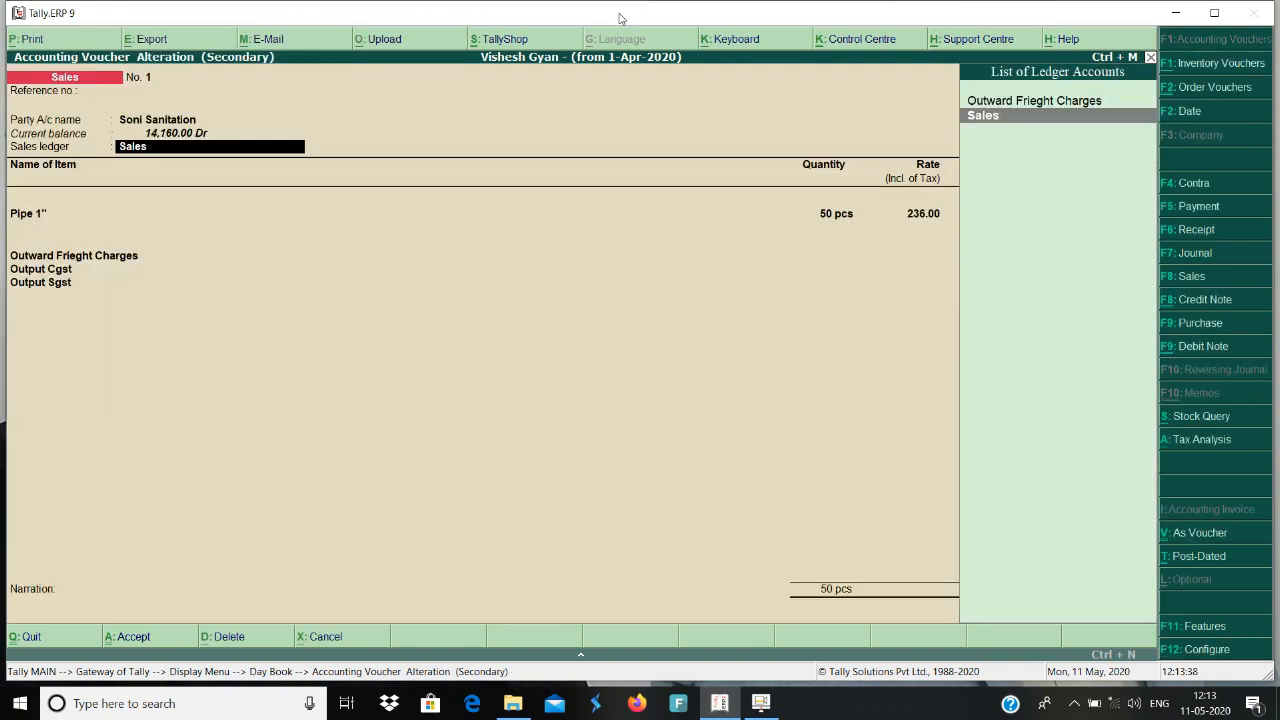
Go through the Pipe 1" item description and stock allocation in the sales voucher, keeping the Sales ledger.
key("Return")
key("Return")
key("Return")
key("Return")
key("Return")
key("Return")
key("Return")
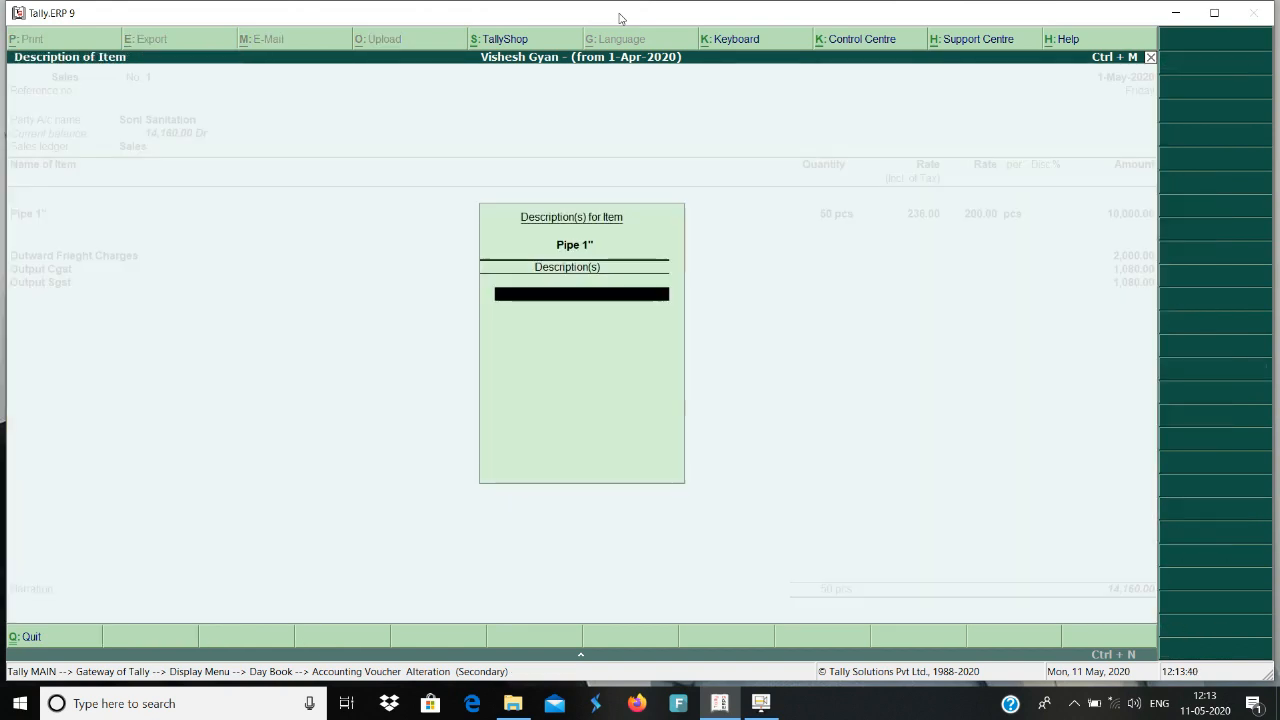
key("Return")
key("Return")
key("Return")
key("Return")
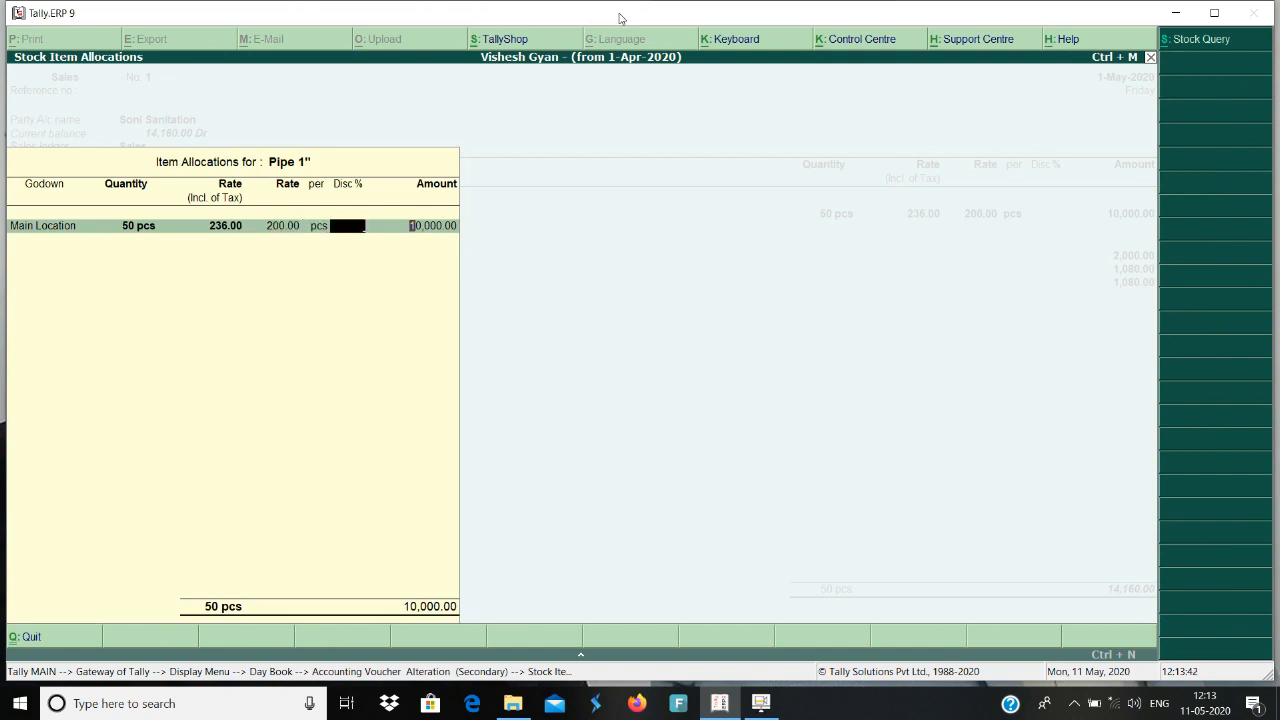
key("Return")
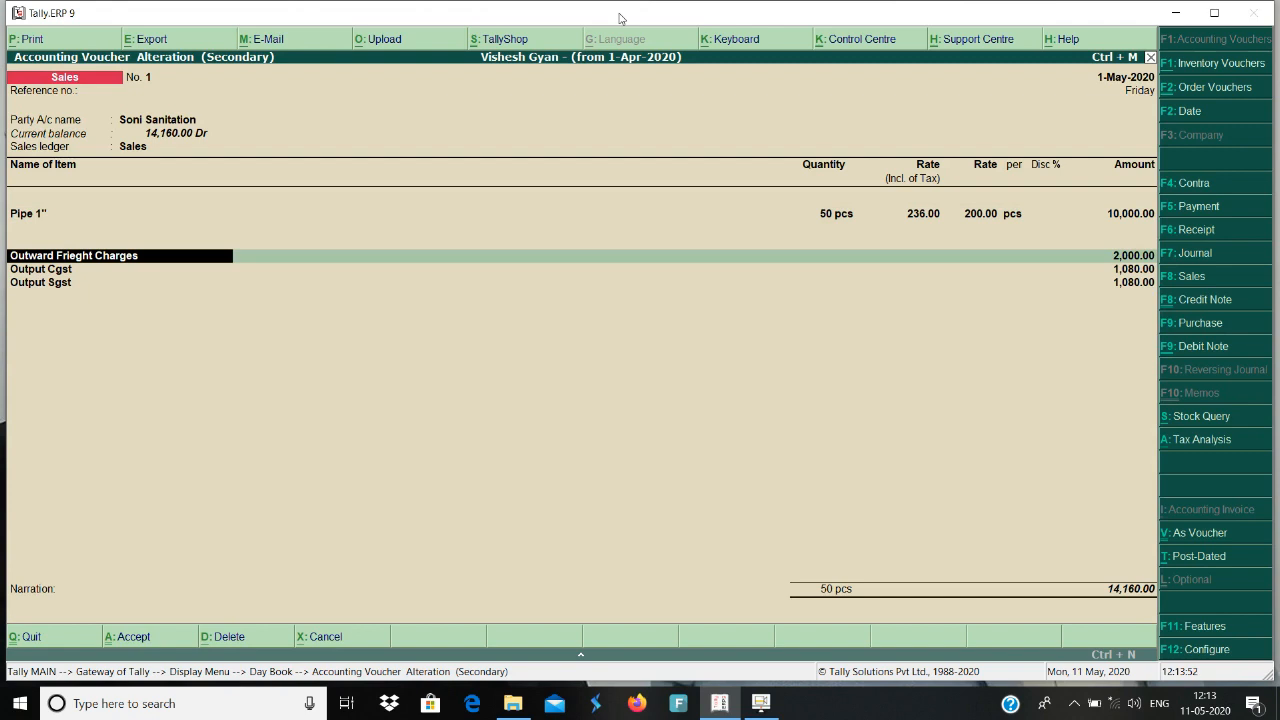
Review the Outward Frieght Charges, Output Cgst and Output Sgst lines of the sales voucher.
key("Return")
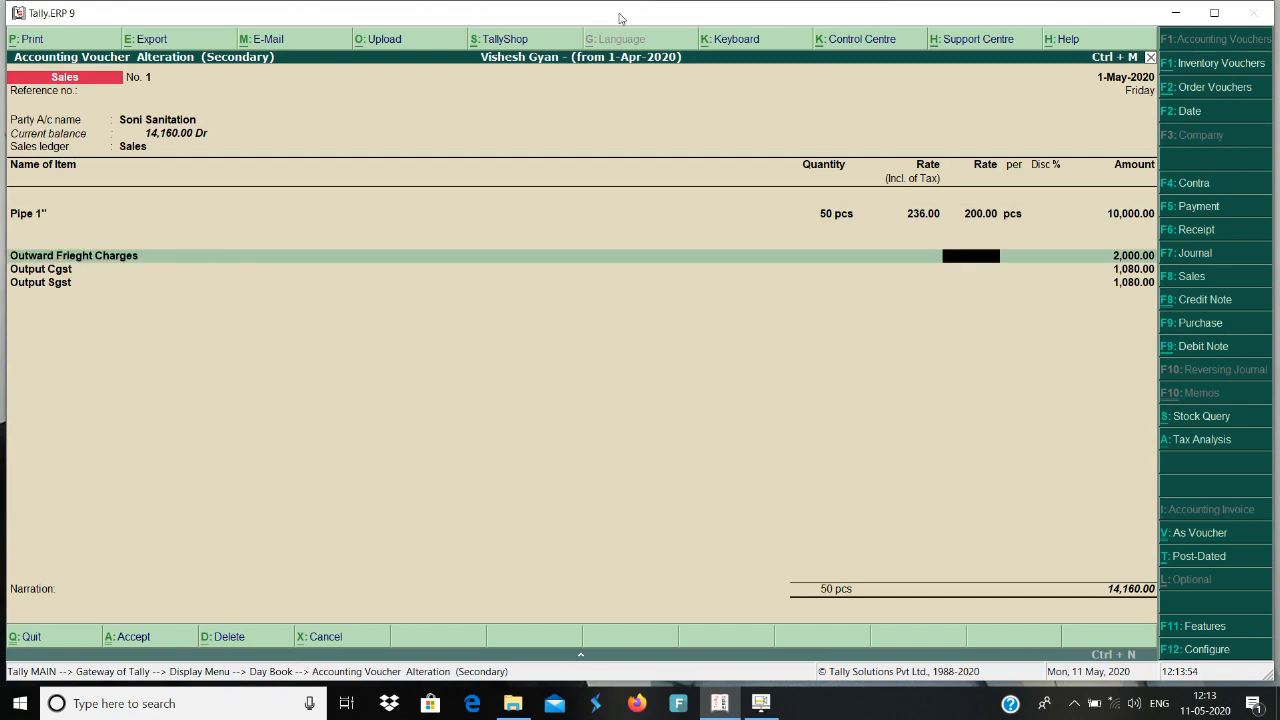
key("Return")
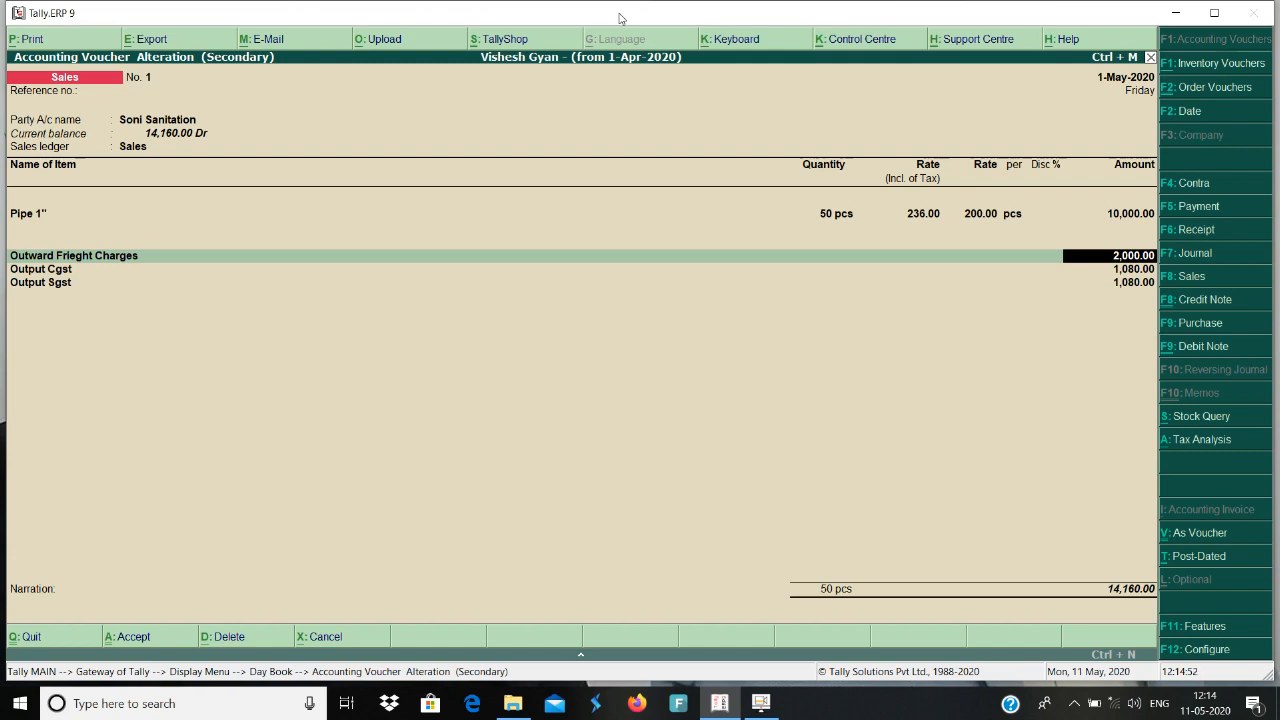
key("Return")
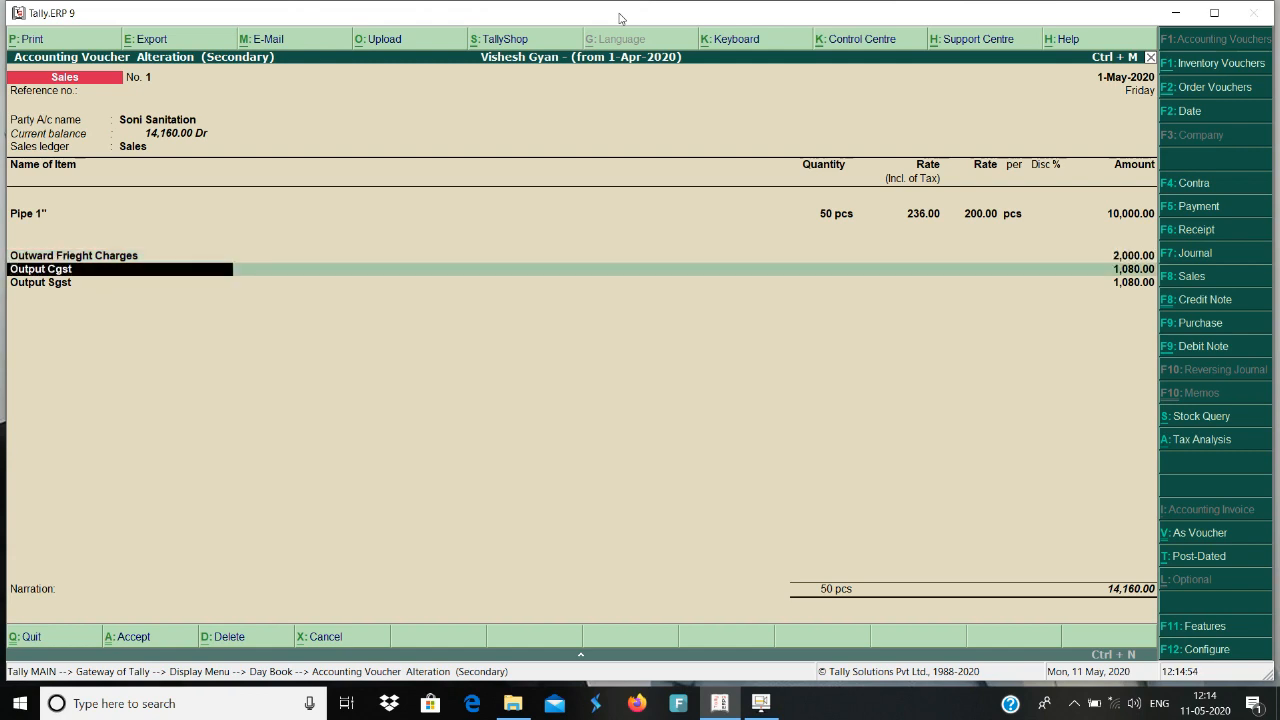
key("Return")
key("Return")
key("Return")
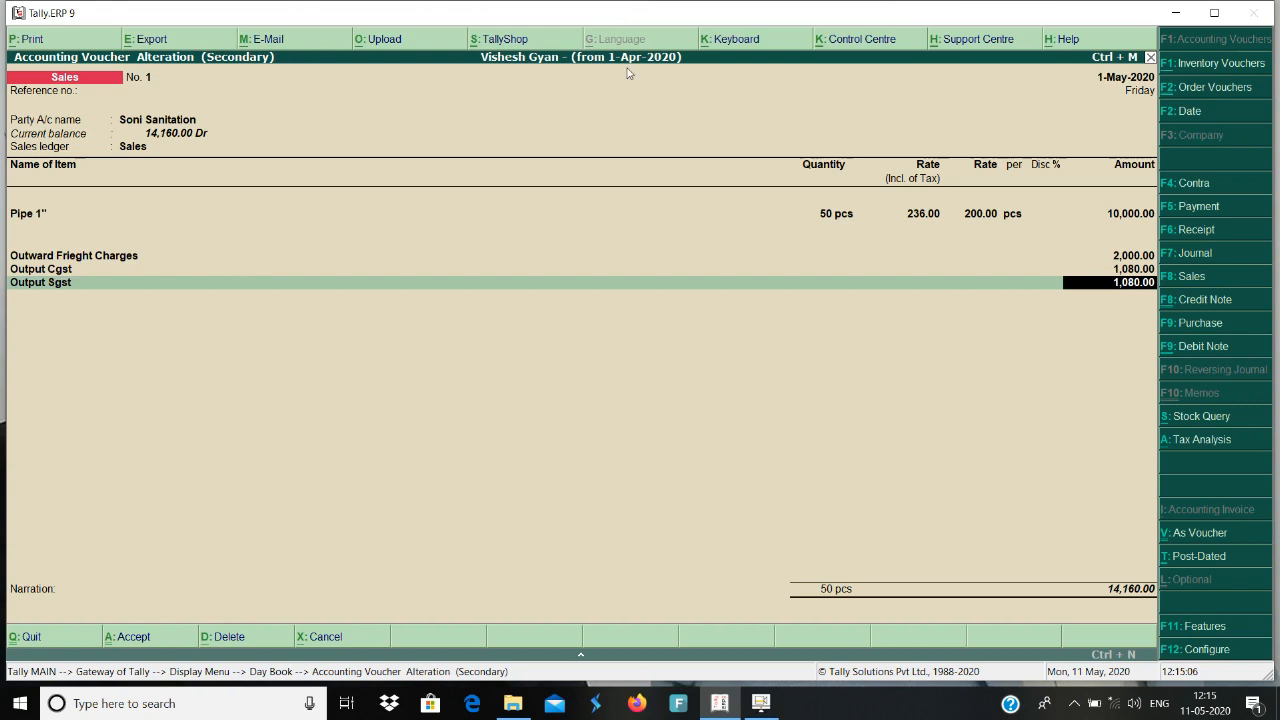
Examine the sales voucher's detailed Tax Analysis to see how freight enters the taxable value, and return to the voucher.
left_click(1194, 440)
left_click(1204, 40)
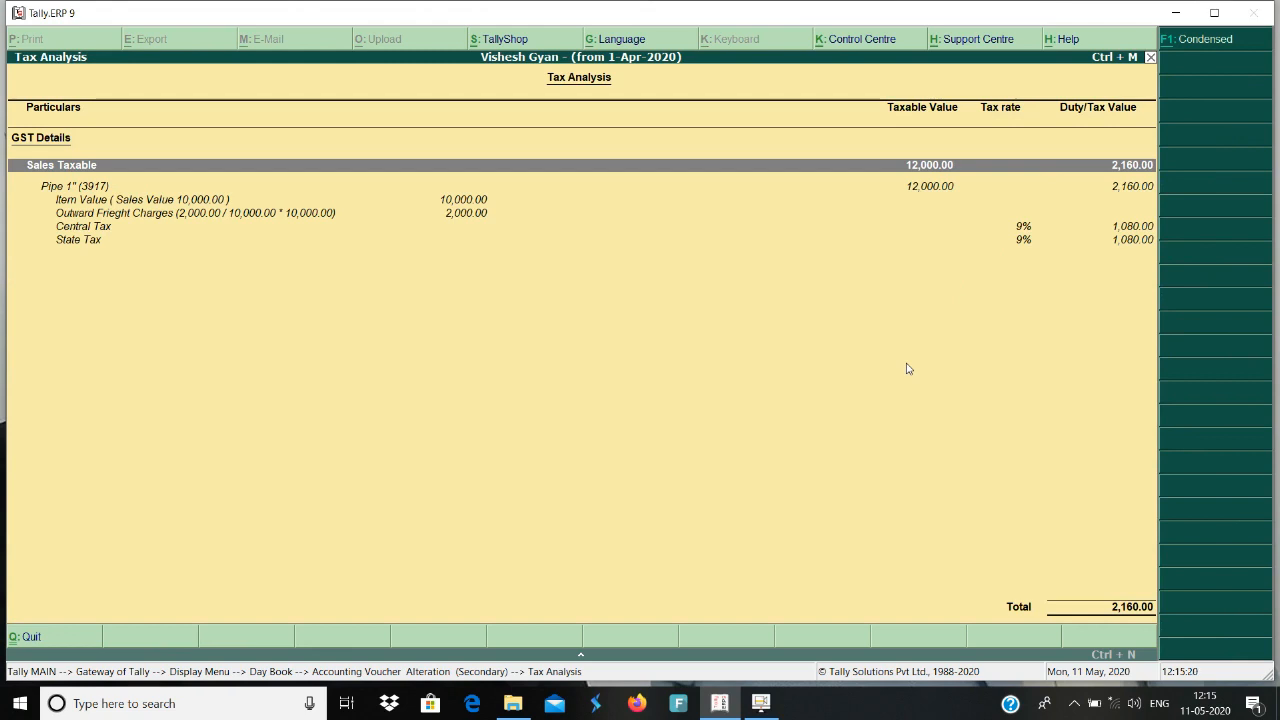
key("Escape")
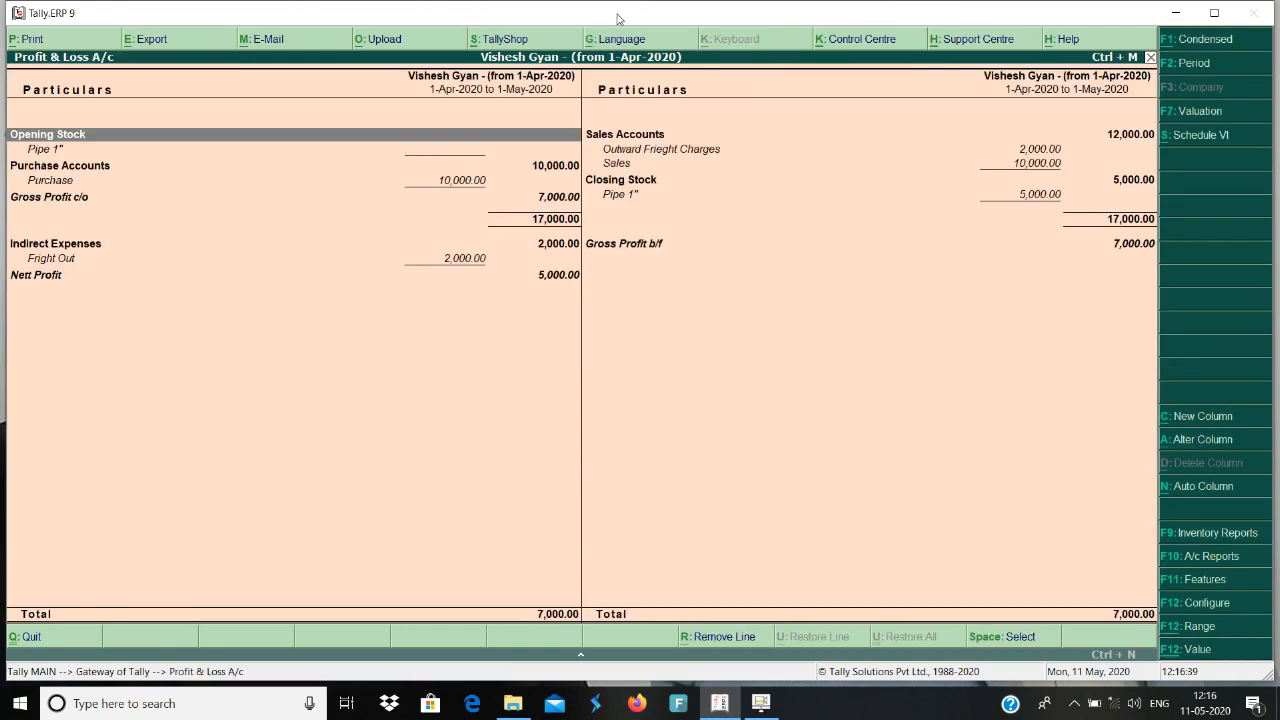
Examine Outward Frieght Charges and Sales under Sales Accounts in the detailed Profit & Loss A/c.
key("Right")
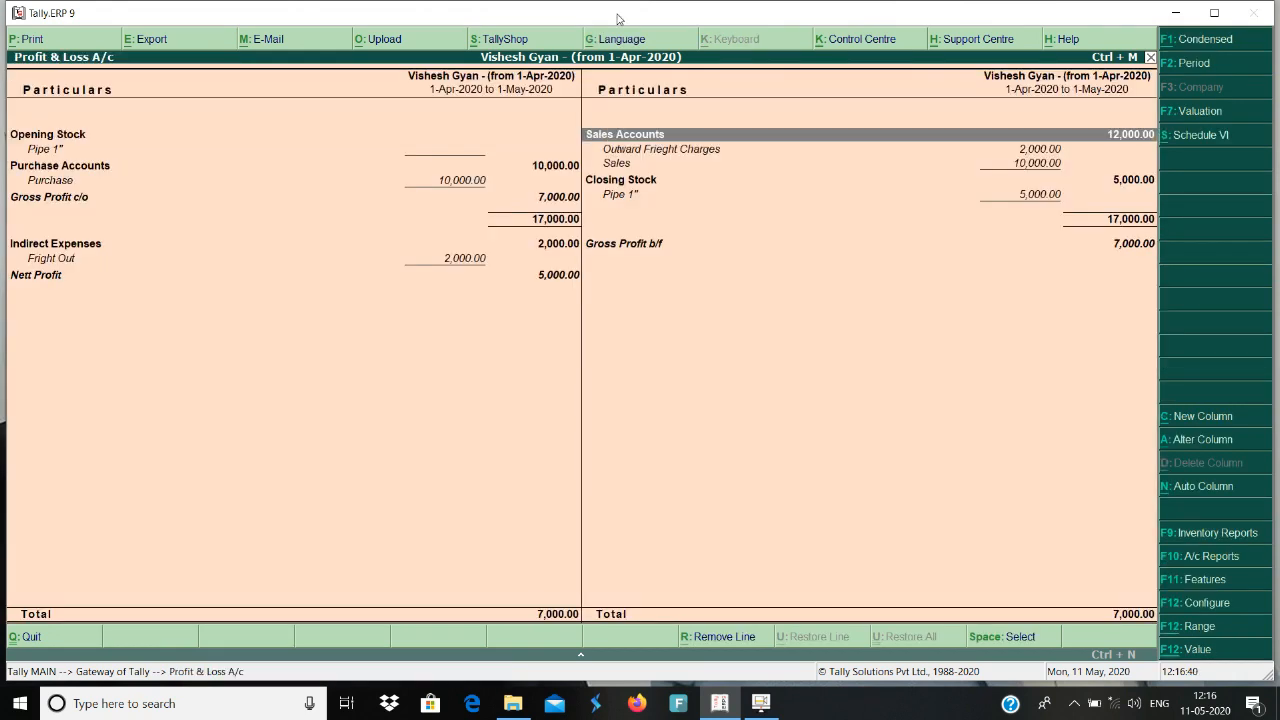
key("Down")
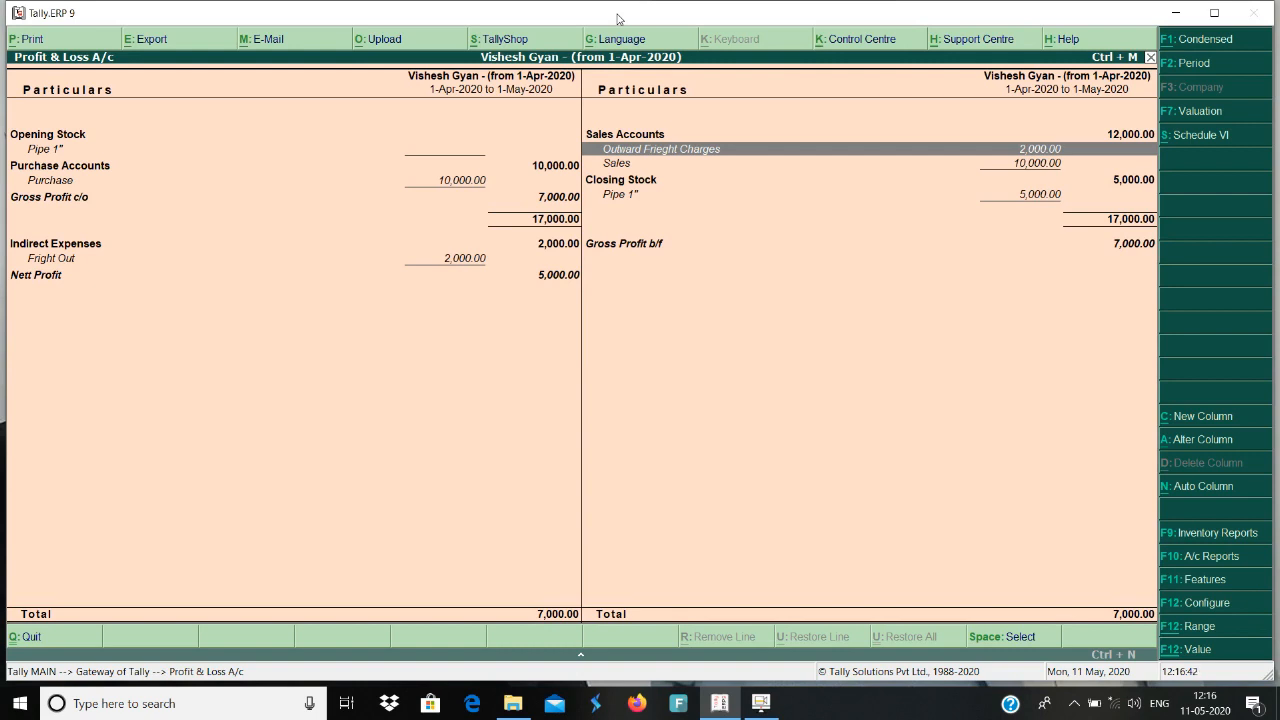
key("Down")
key("Up")
key("Up")
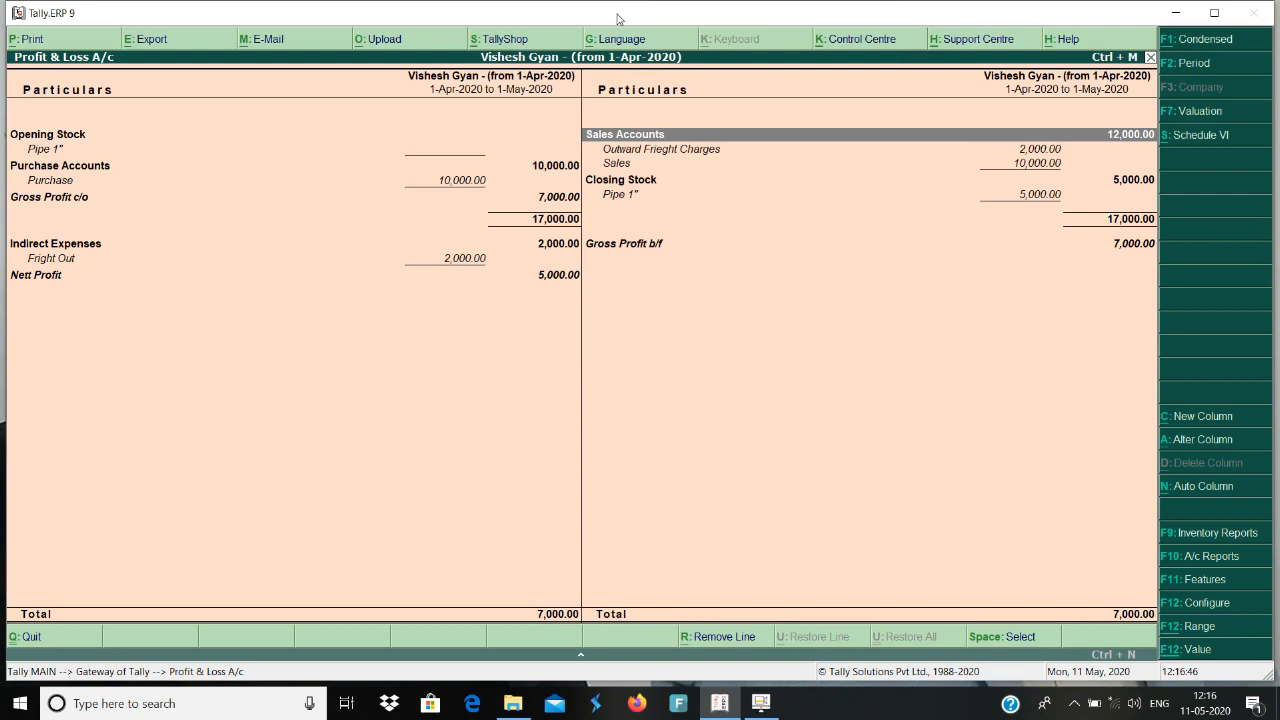
key("Down")
key("Down")
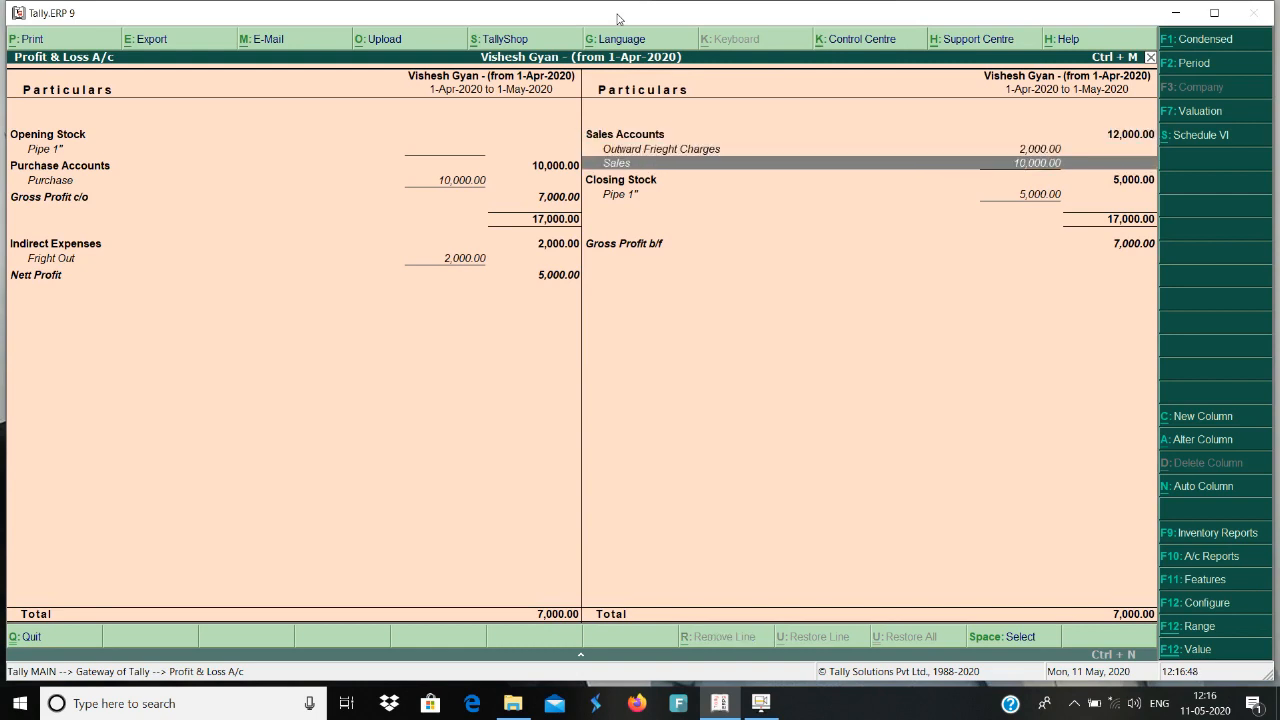
key("Up")
key("Up")
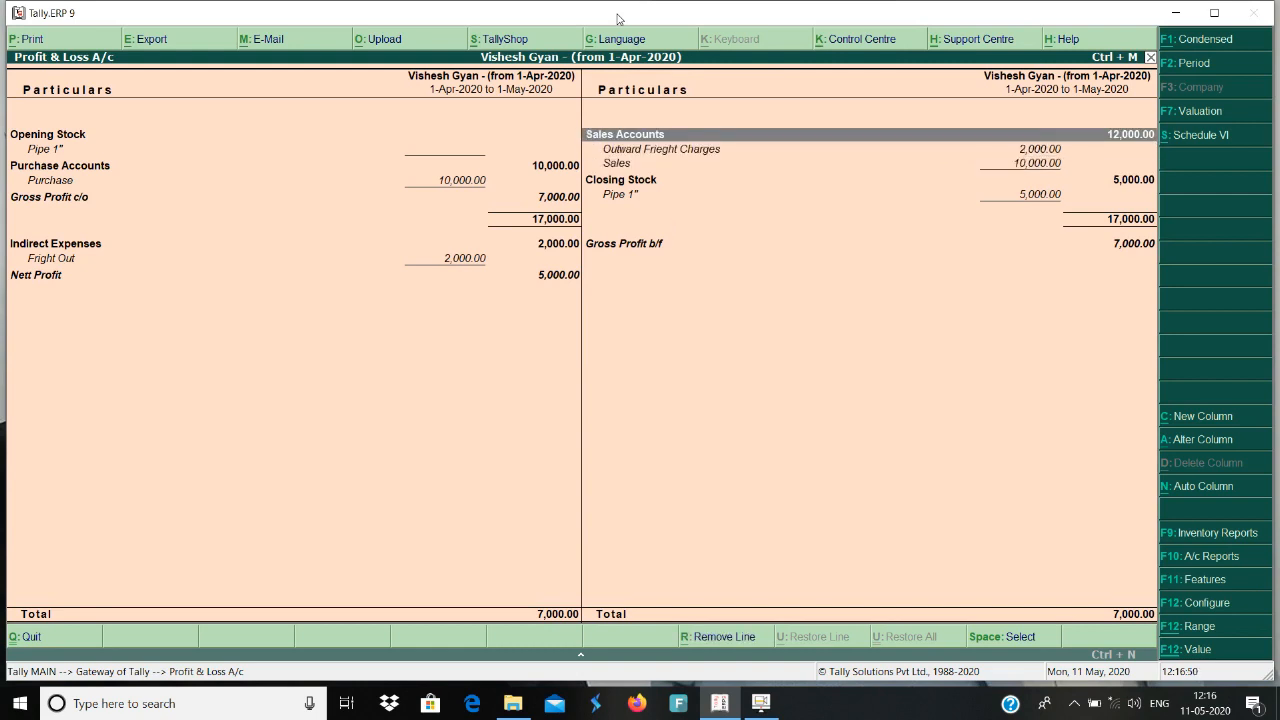
key("Down")
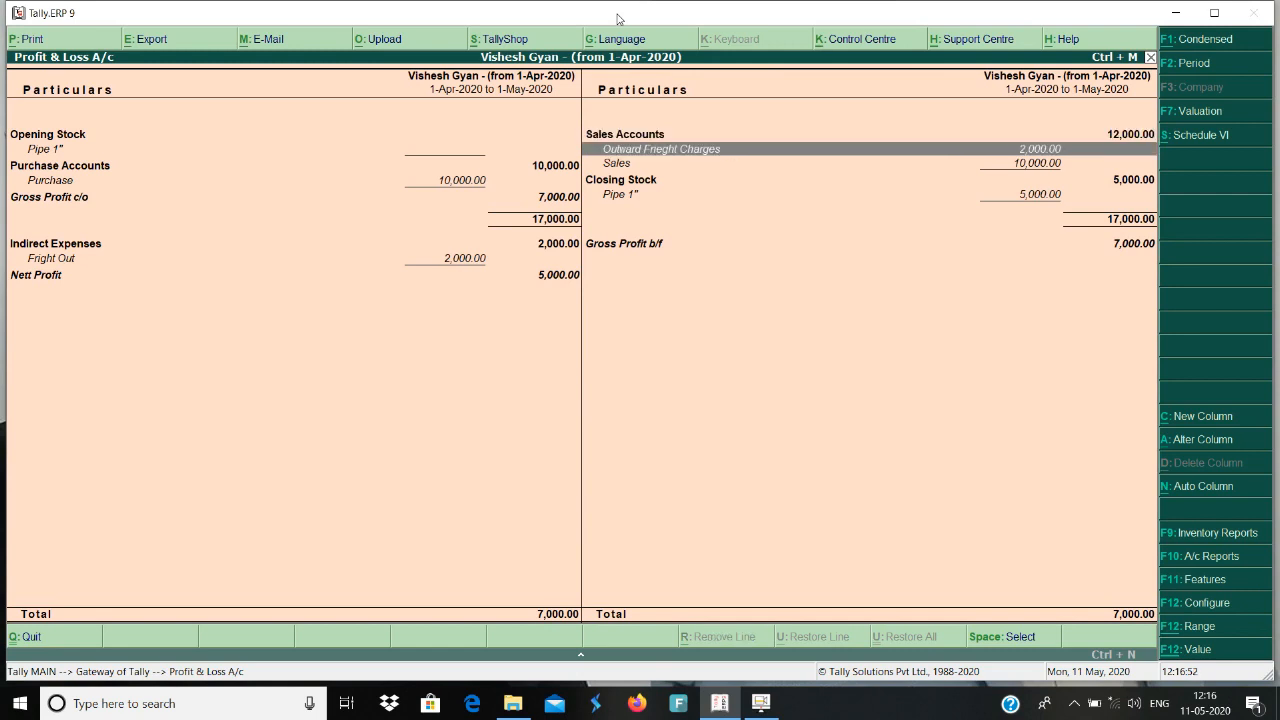
key("Down")
key("Down")
Examine the expense side of the Profit & Loss A/c down to Fright Out under Indirect Expenses.
key("Left")
key("Down")
key("Down")
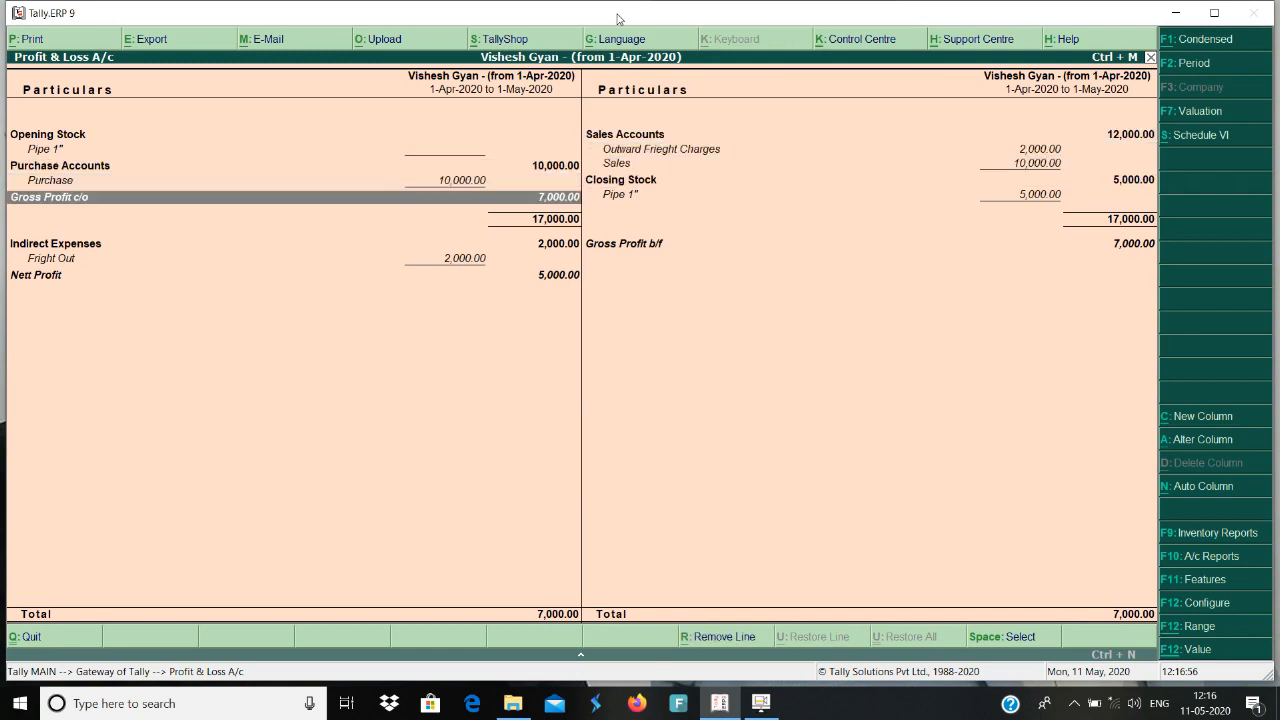
key("Down")
key("Down")
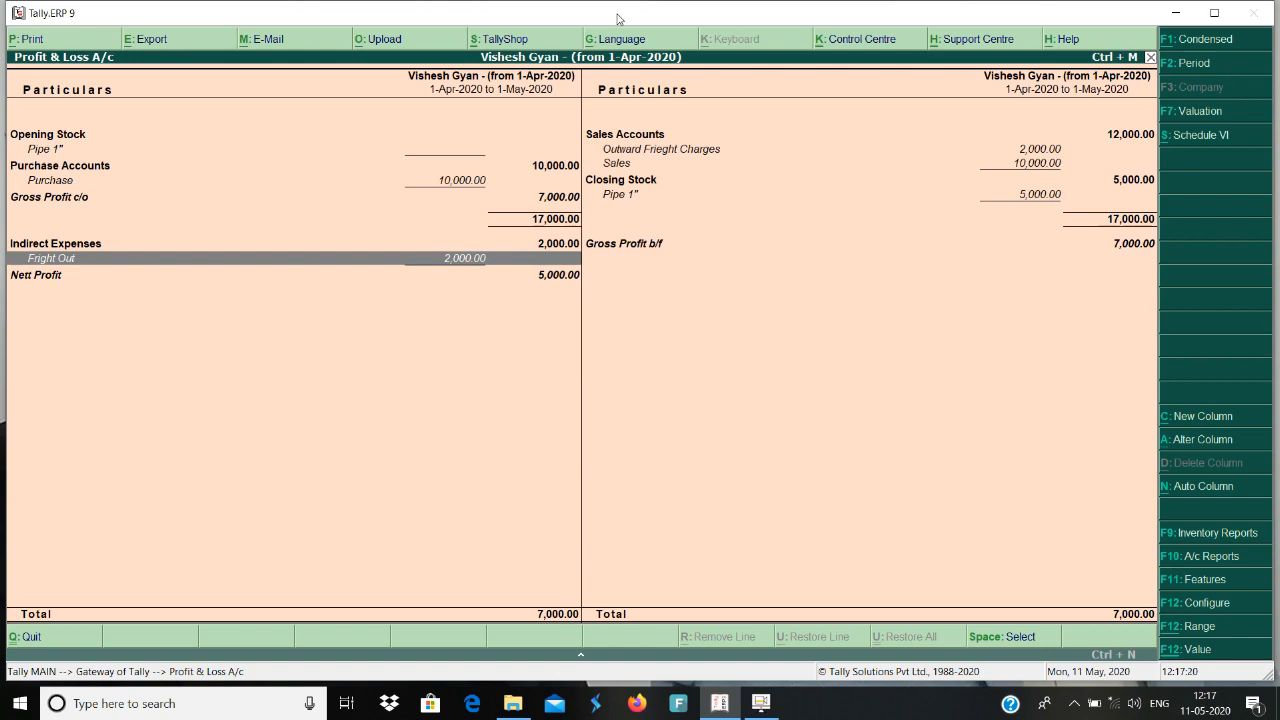
Leave the Profit & Loss A/c and reopen the Soni Sanitation sales voucher from the Day Book.
key("Escape")
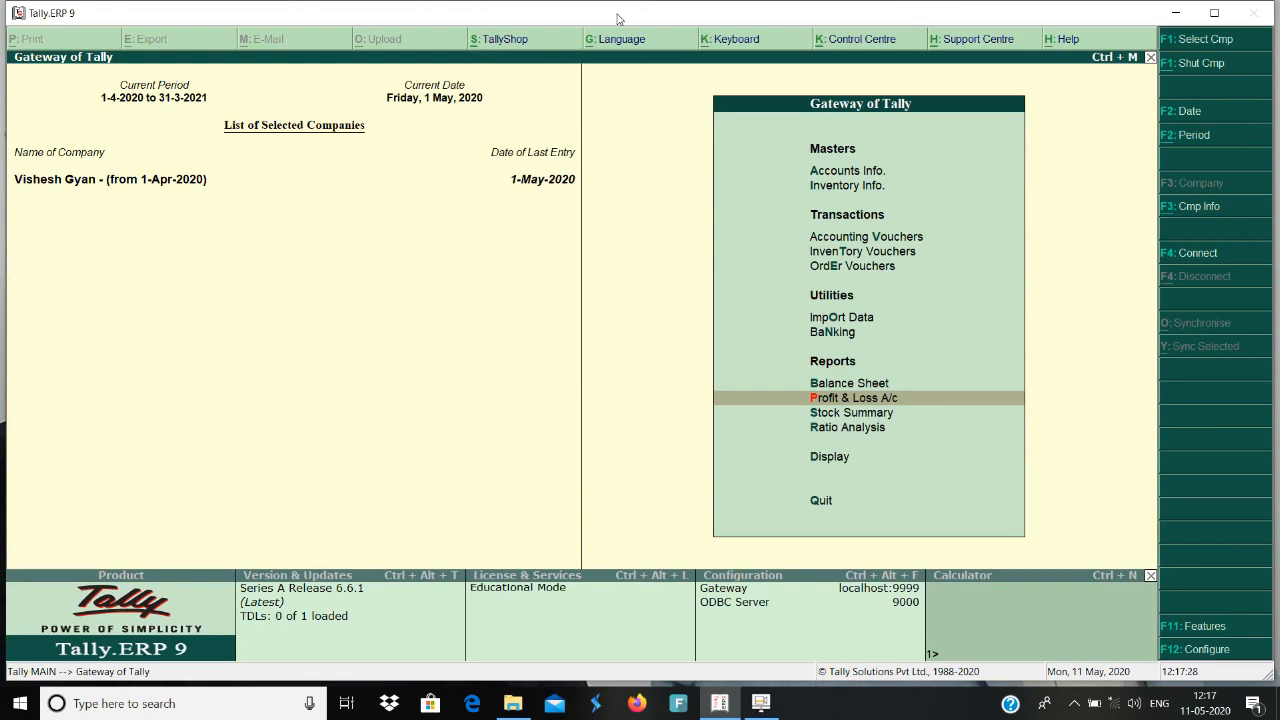
key("d")
key("y")
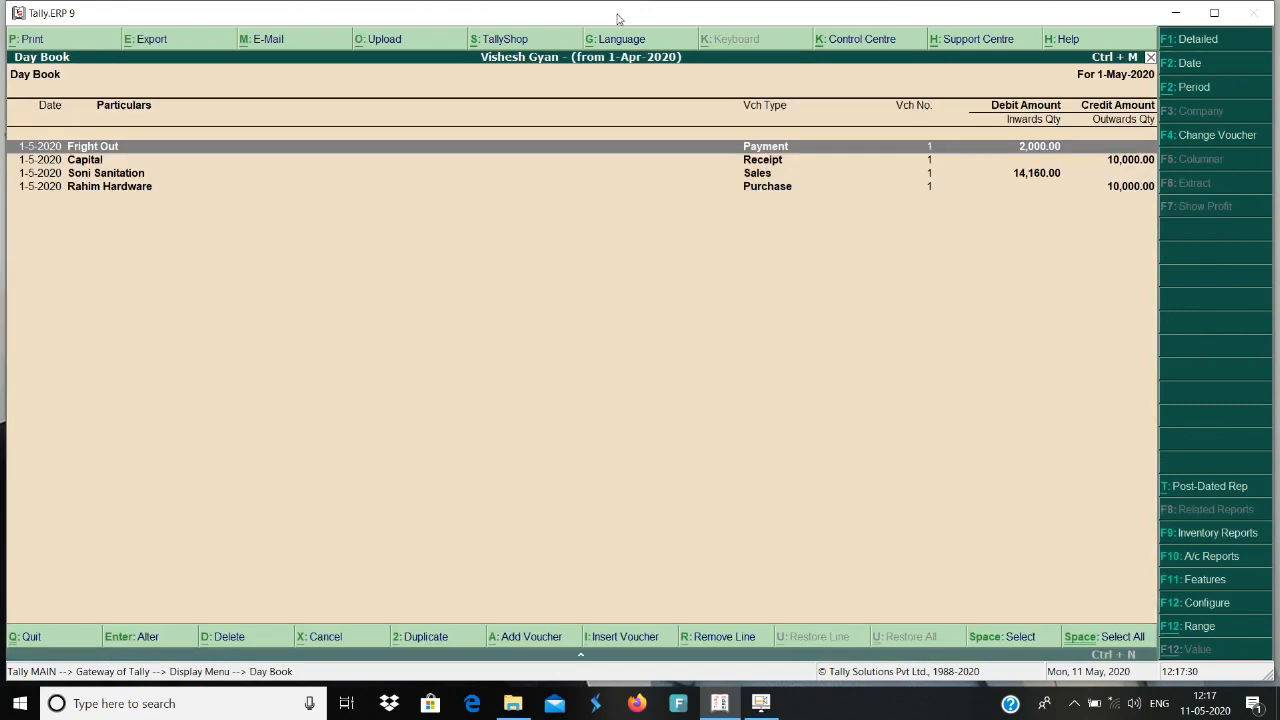
key("Down")
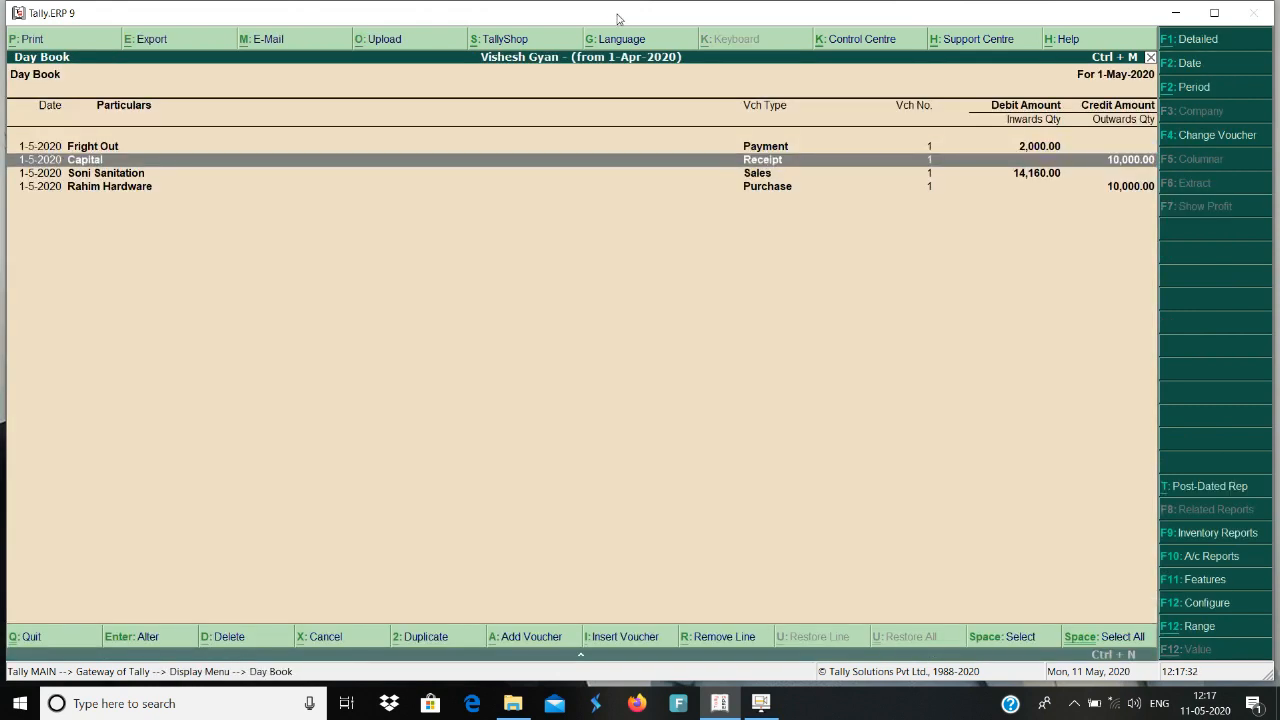
key("Down")
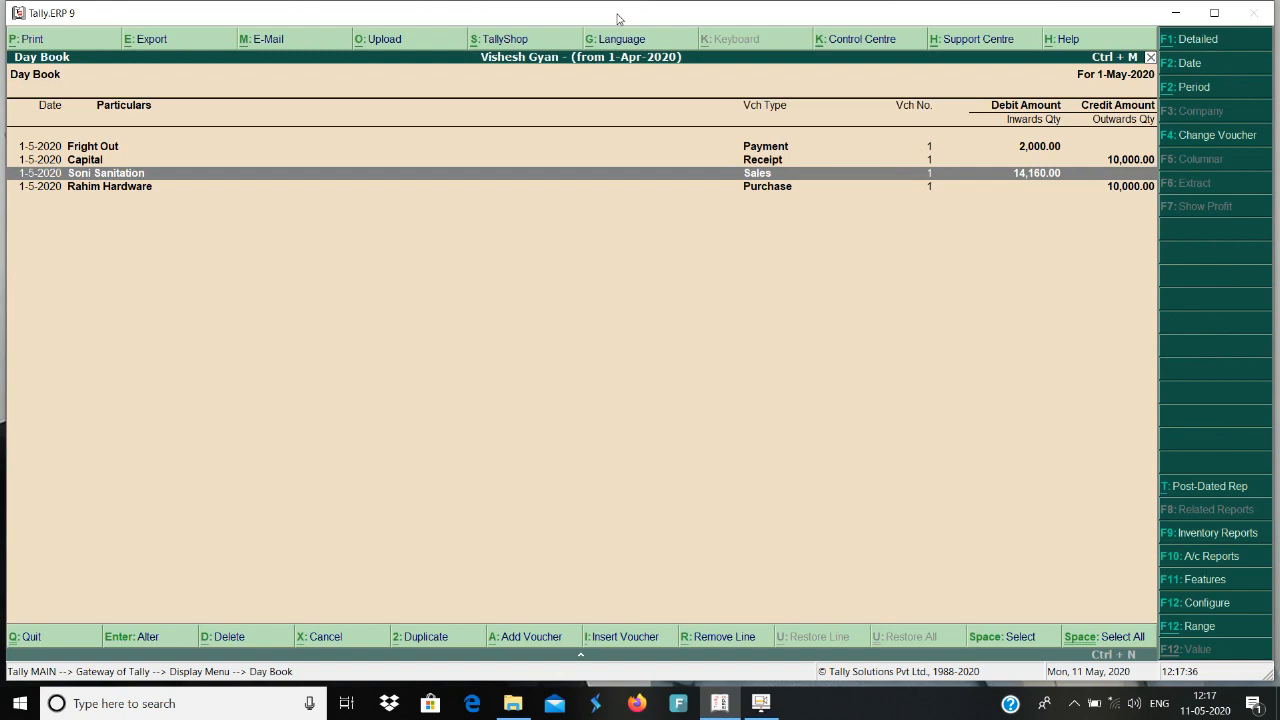
key("Return")
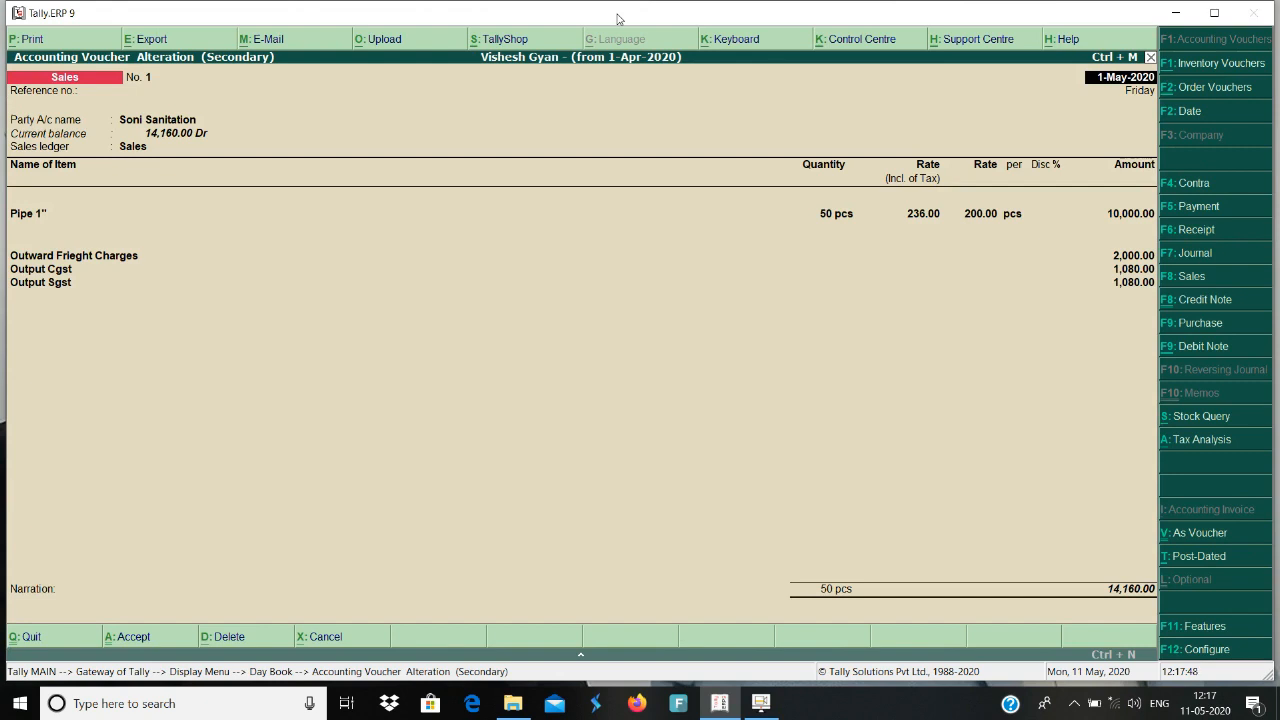
Remove the Outward Frieght Charges line from the Soni Sanitation sales voucher and save the altered voucher.
key("Return")
key("Return")
key("Return")
key("Return")
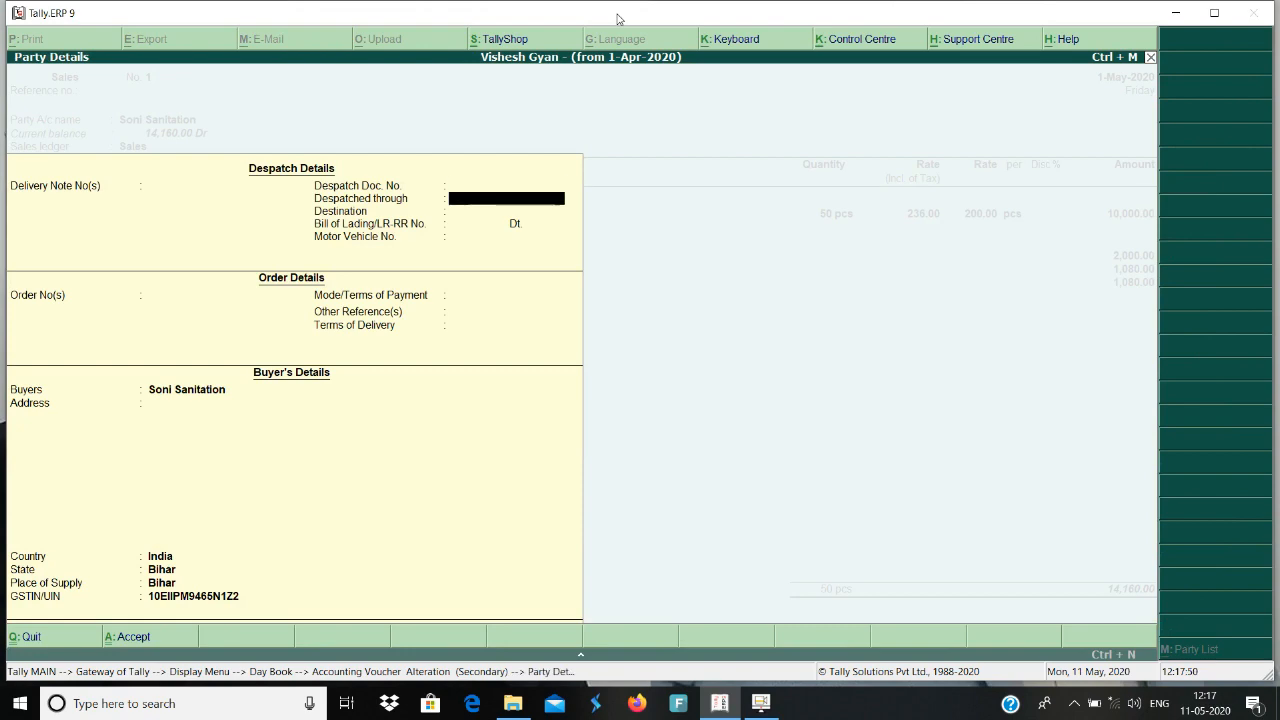
key("Return")
key("Return")
key("Return")
key("Return")
key("Return")
key("Return")
key("Return")
key("Return")
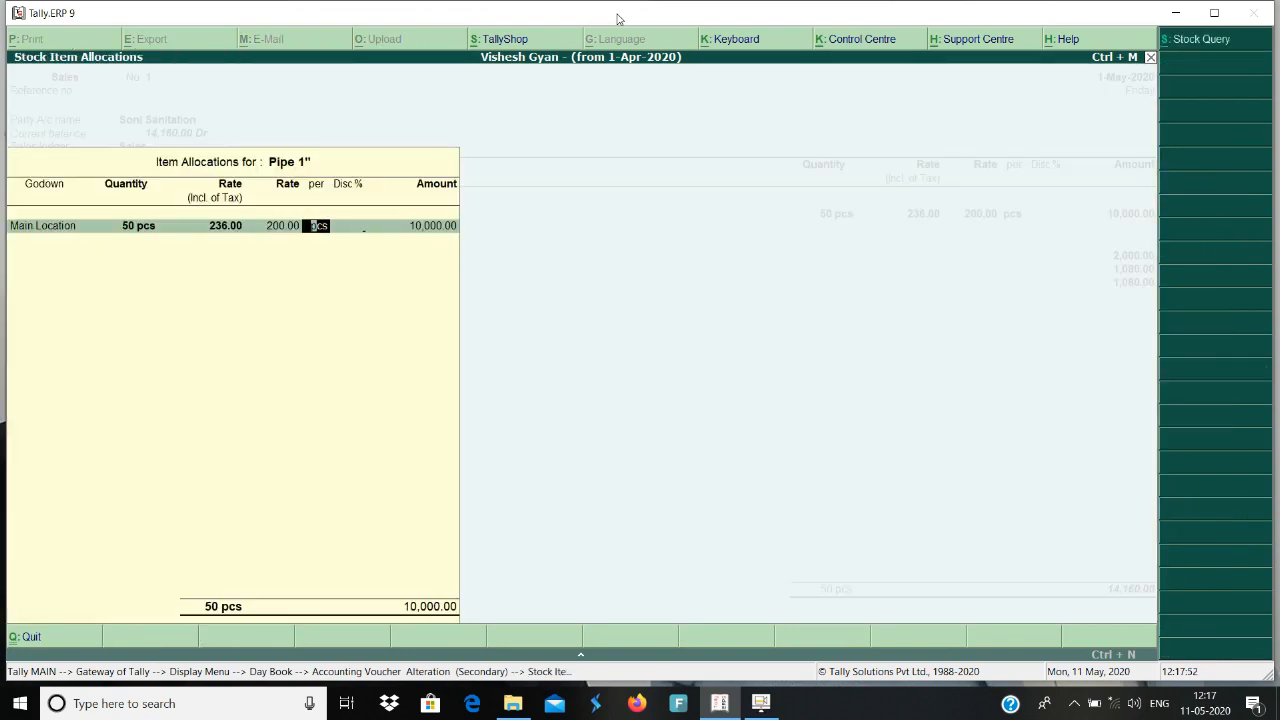
key("Return")
key("Return")
key("Return")
key("Return")
key("Return")
key("Return")
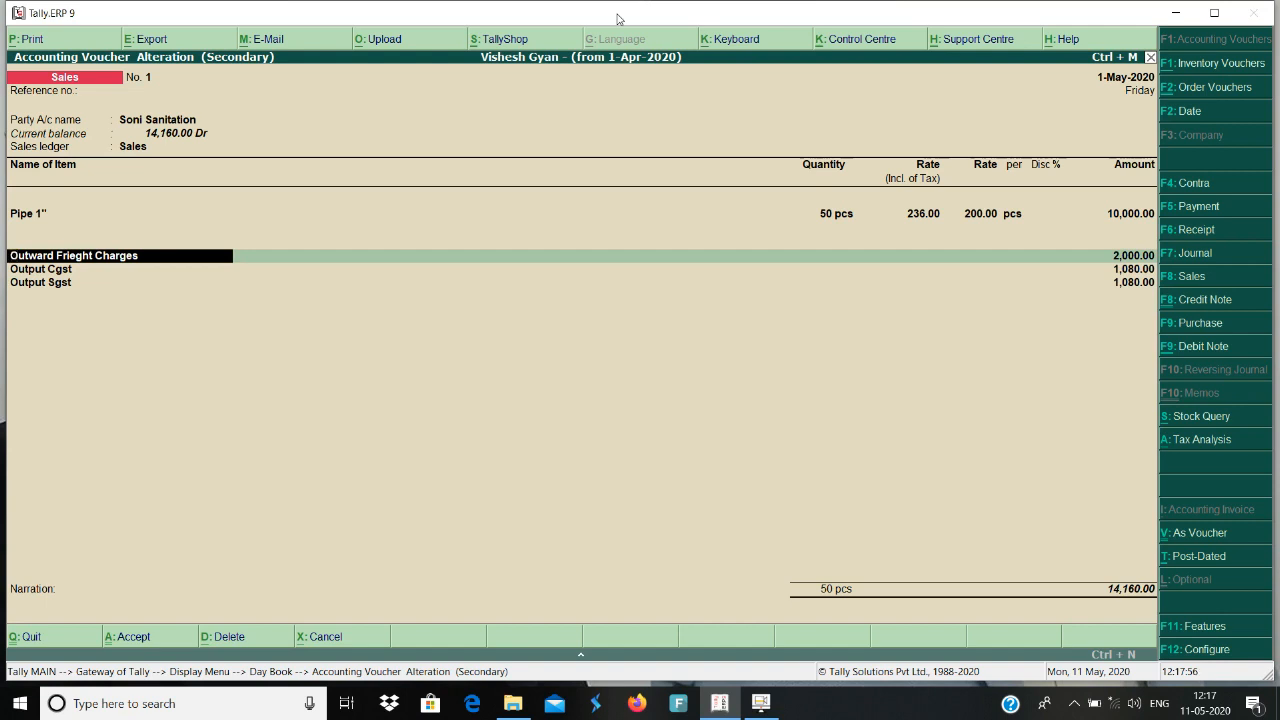
type("End")
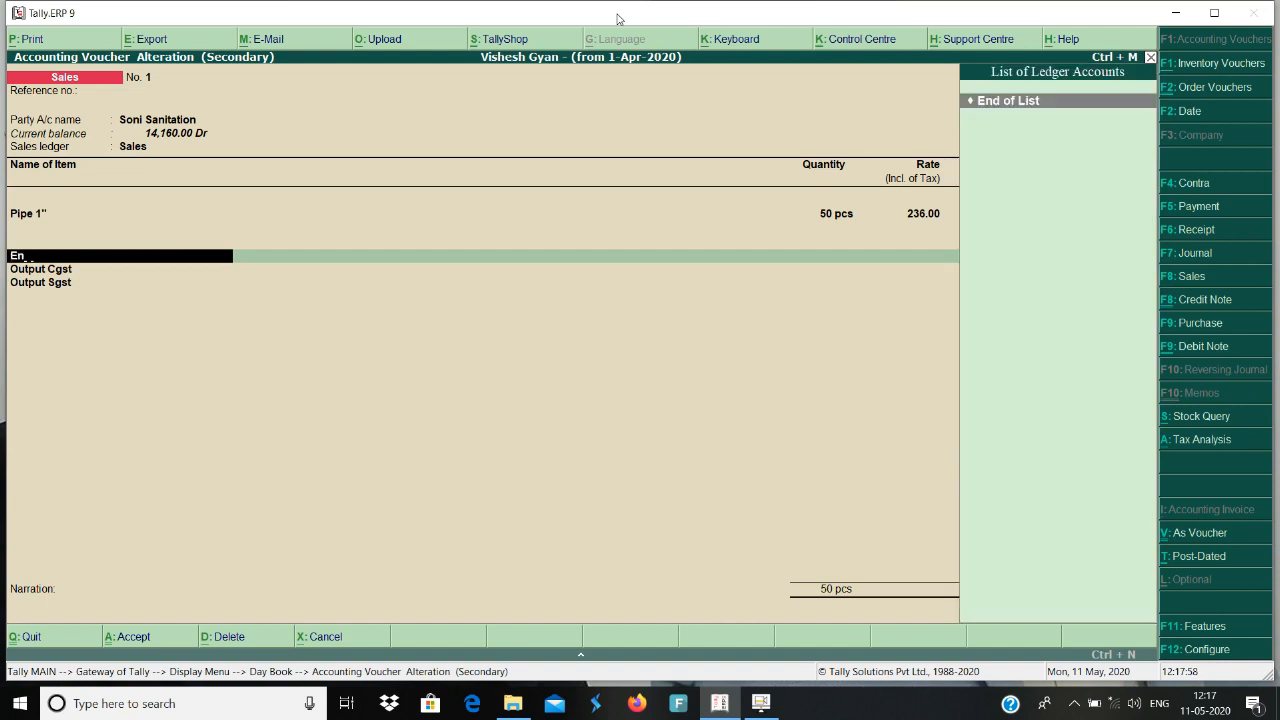
key("Return")
key("Return")
key("Return")
key("Return")
key("Return")
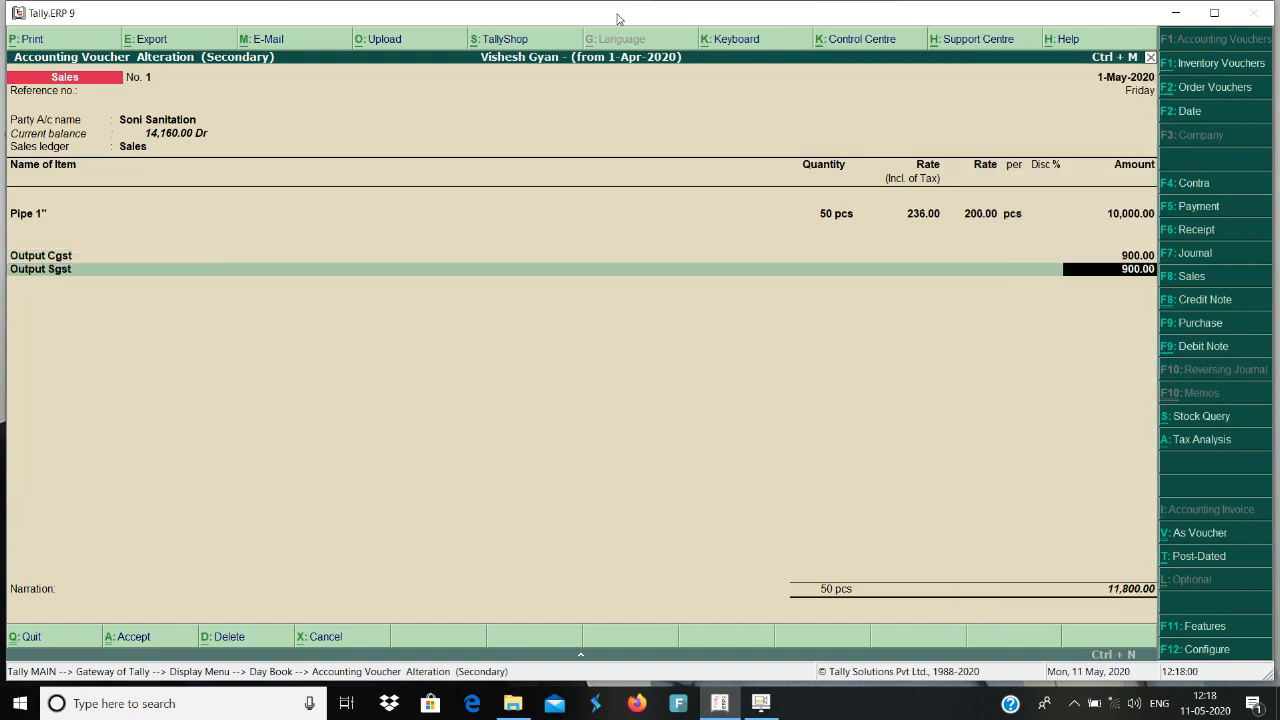
key("Return")
key("Return")
key("Return")
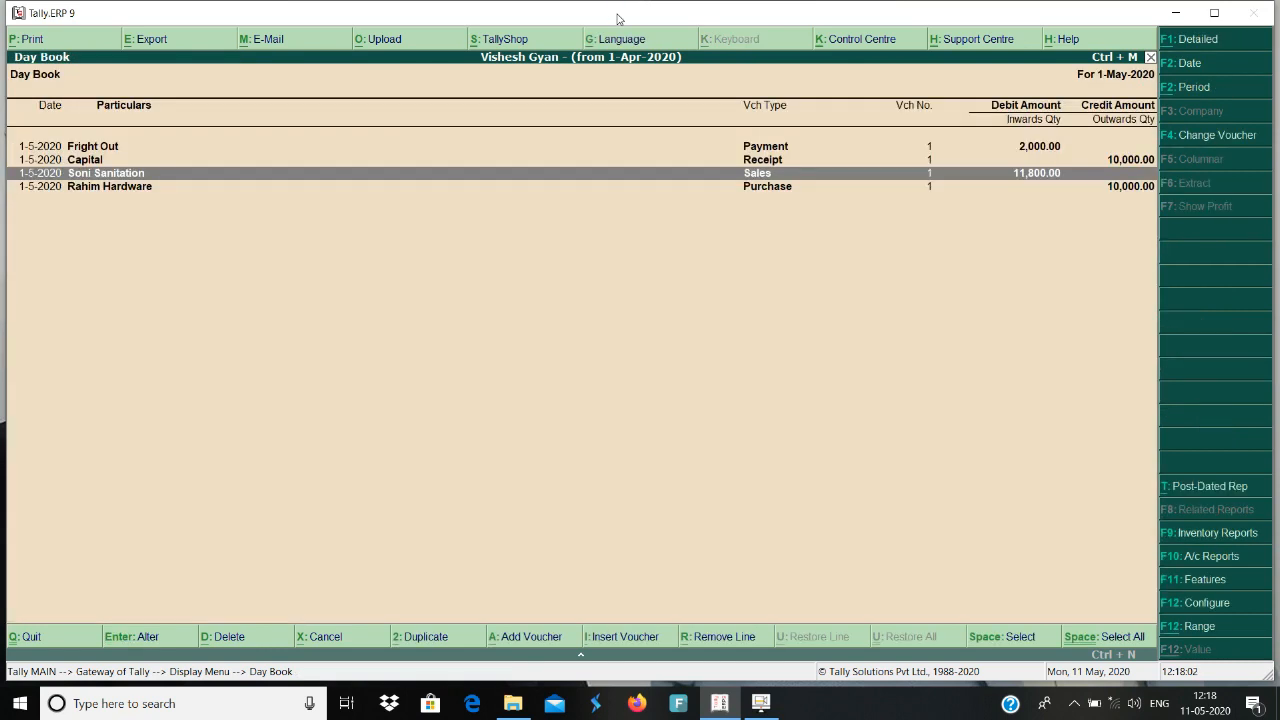
Reopen the Soni Sanitation sales voucher and add the Fright Out ledger with an amount of 1000 below Output Sgst.
key("Return")
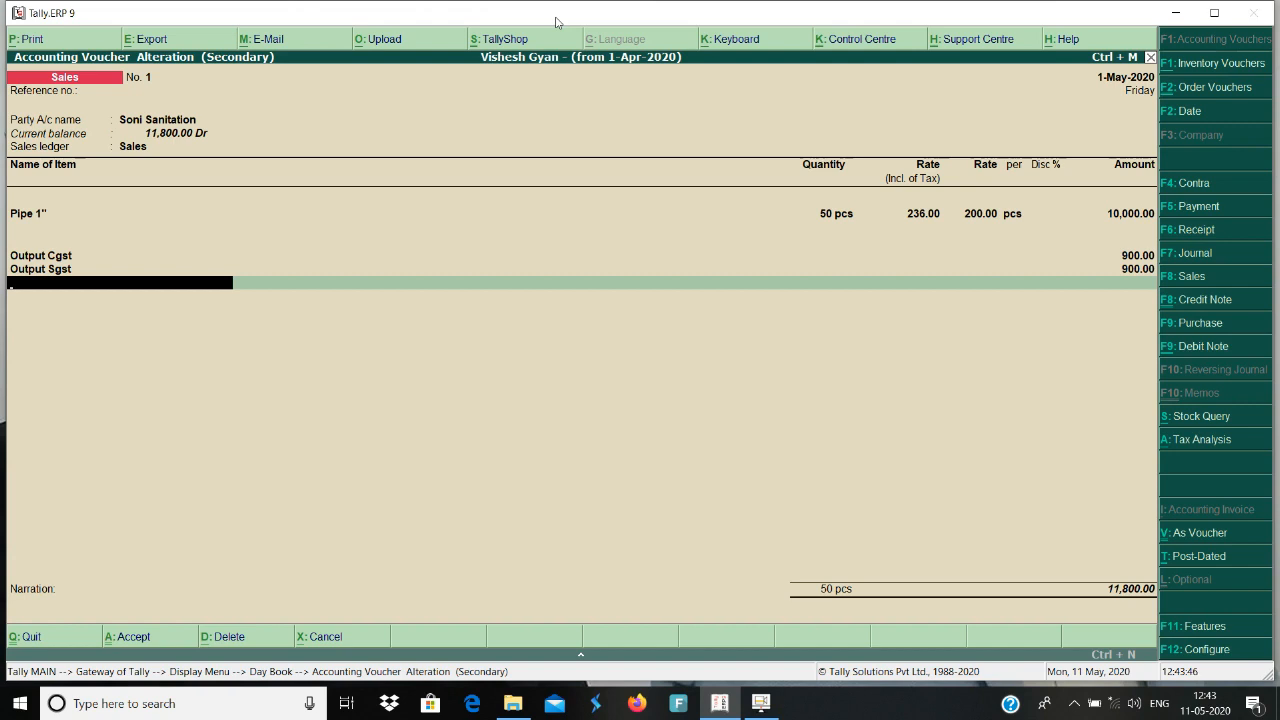
type("F")
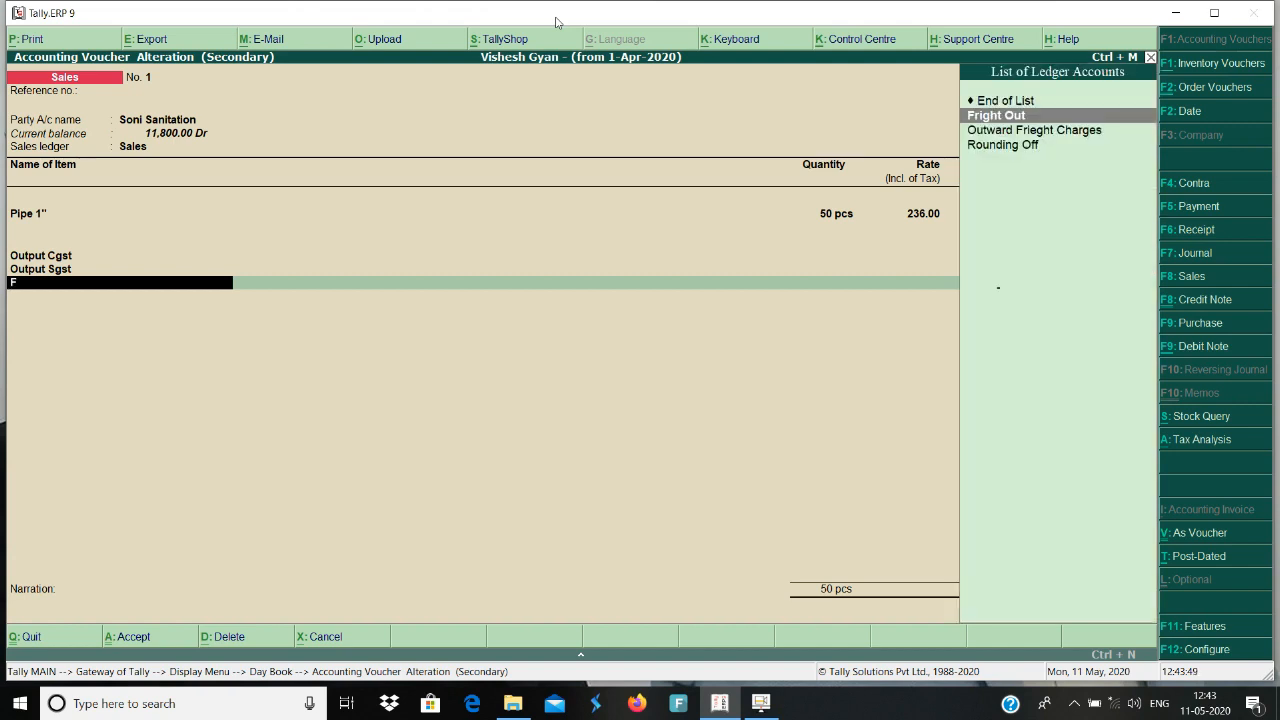
key("Return")
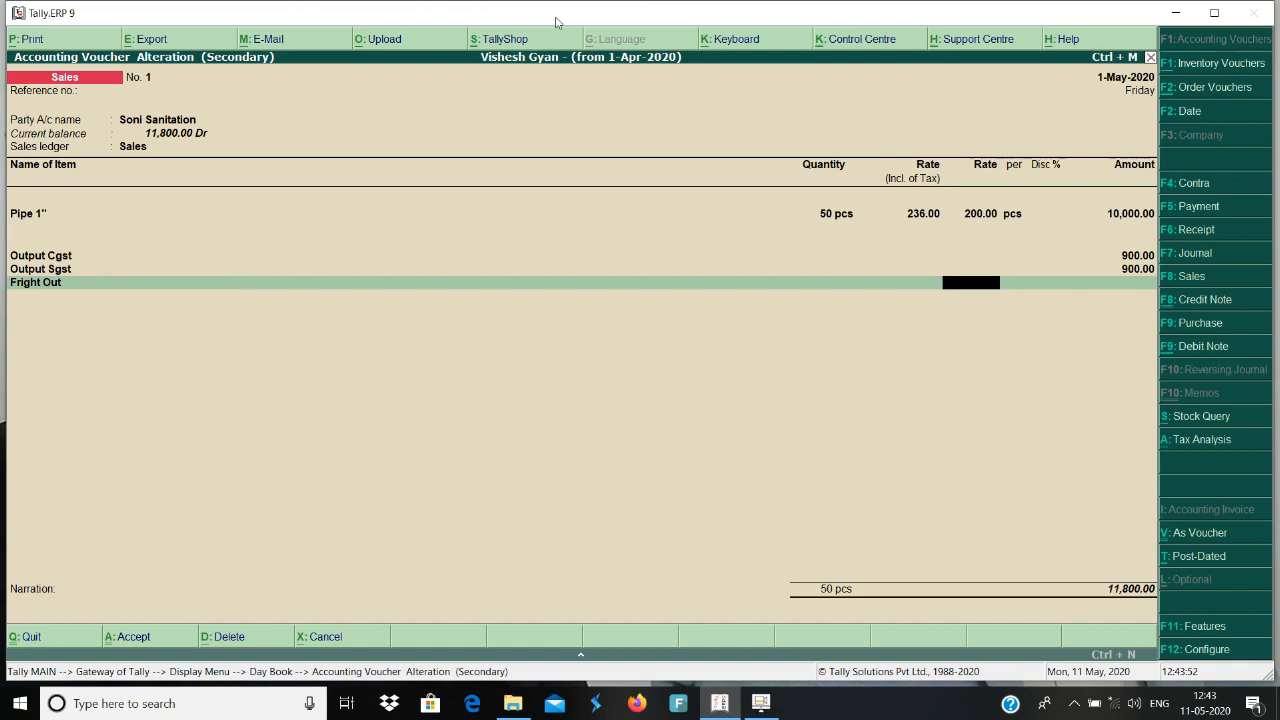
key("Return")
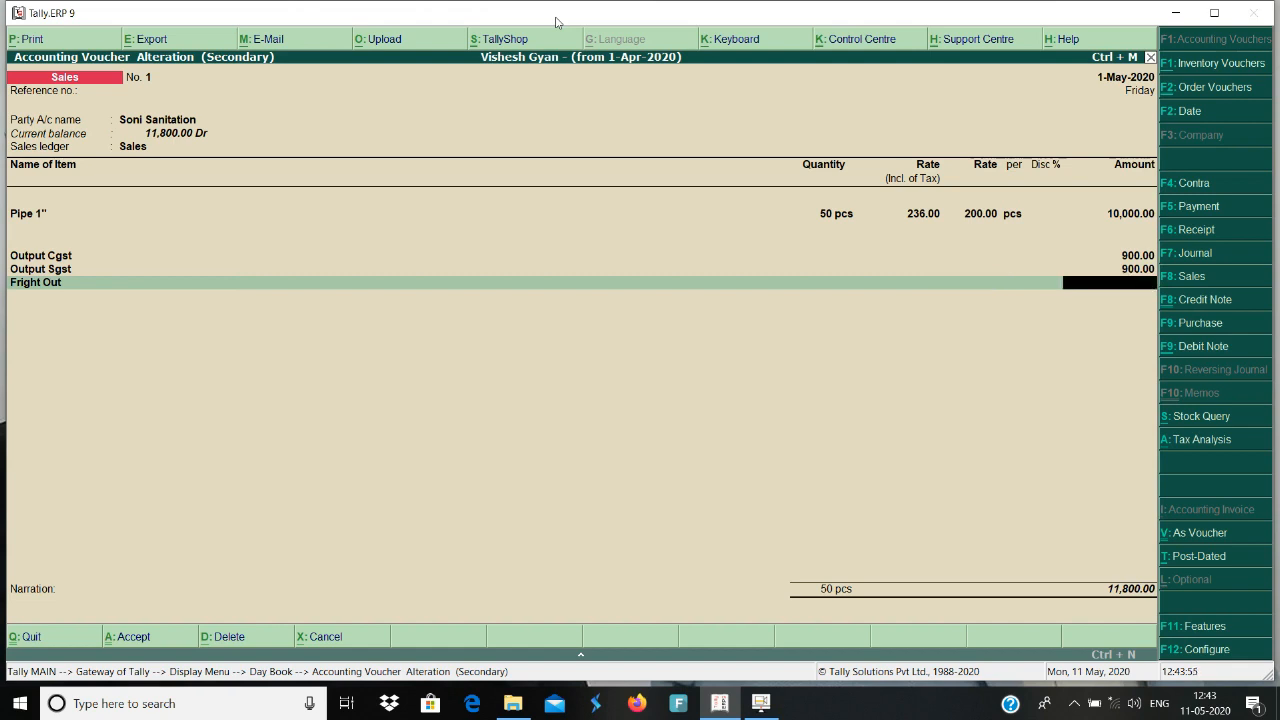
type("1000")
key("BackSpace")
key("BackSpace")
key("BackSpace")
type("1000")
key("Return")
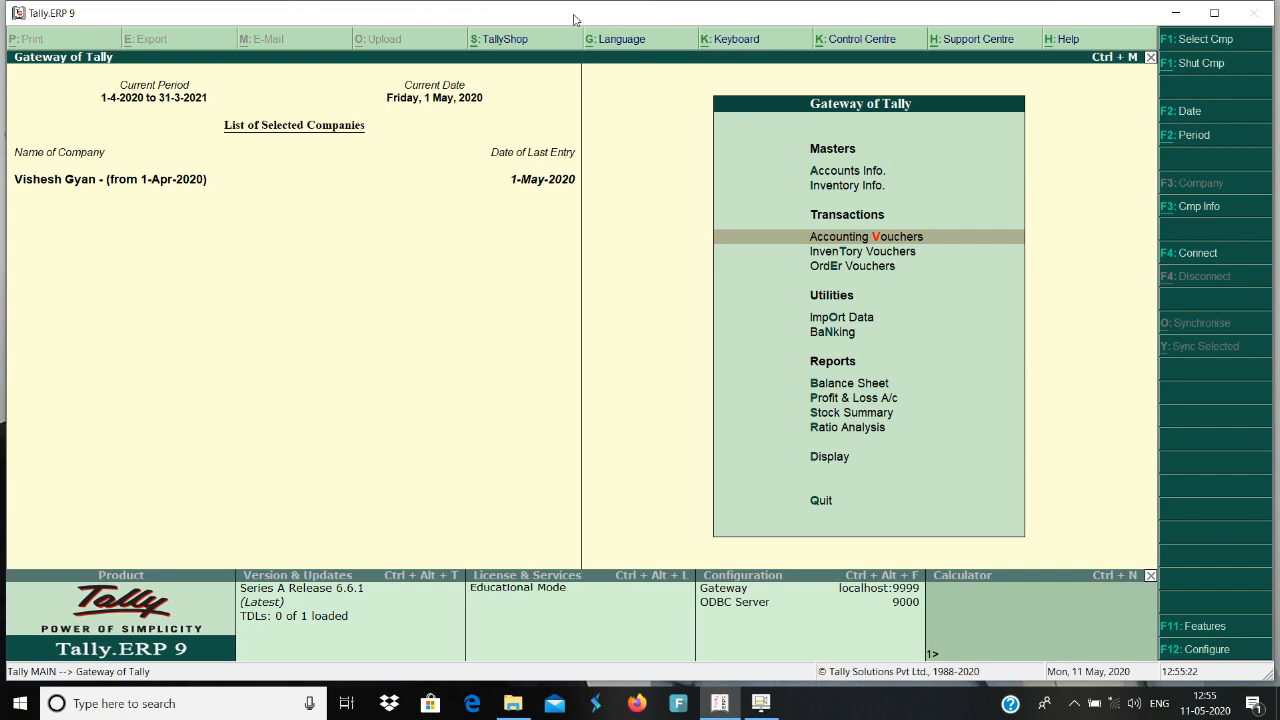
Start a new payment voucher that debits the Transport Charges ledger.
key("Return")
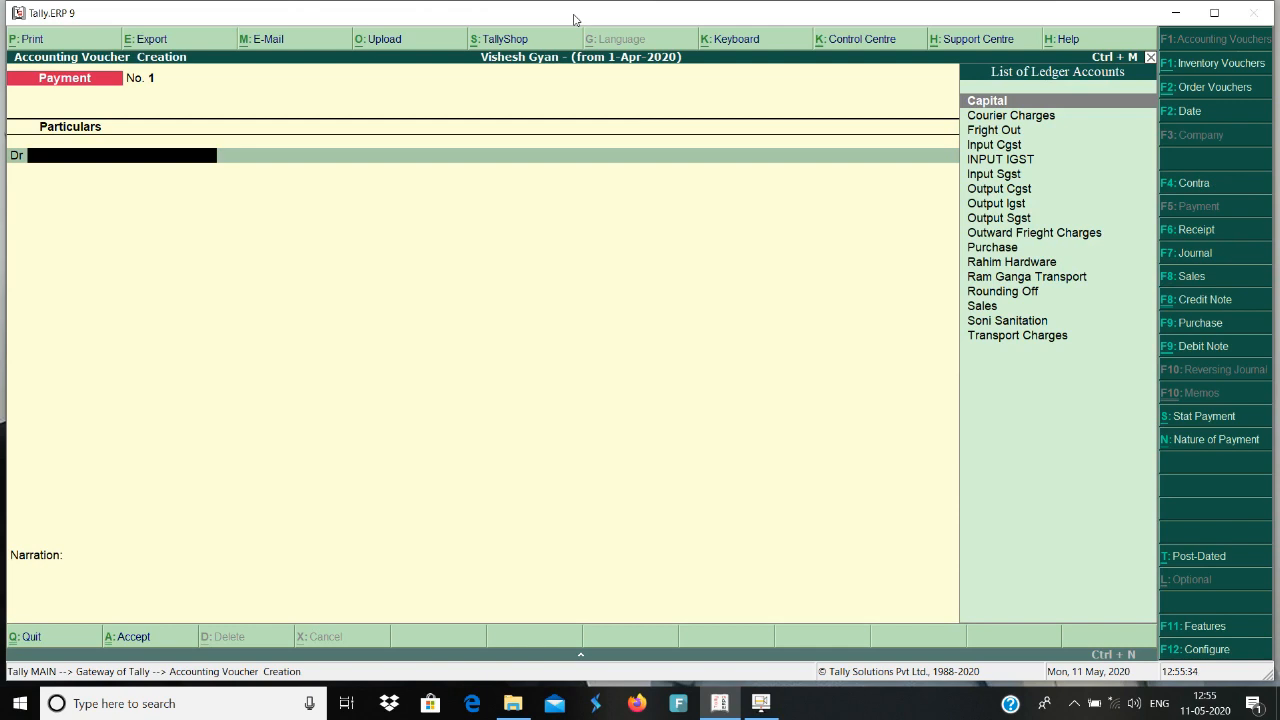
type("T")
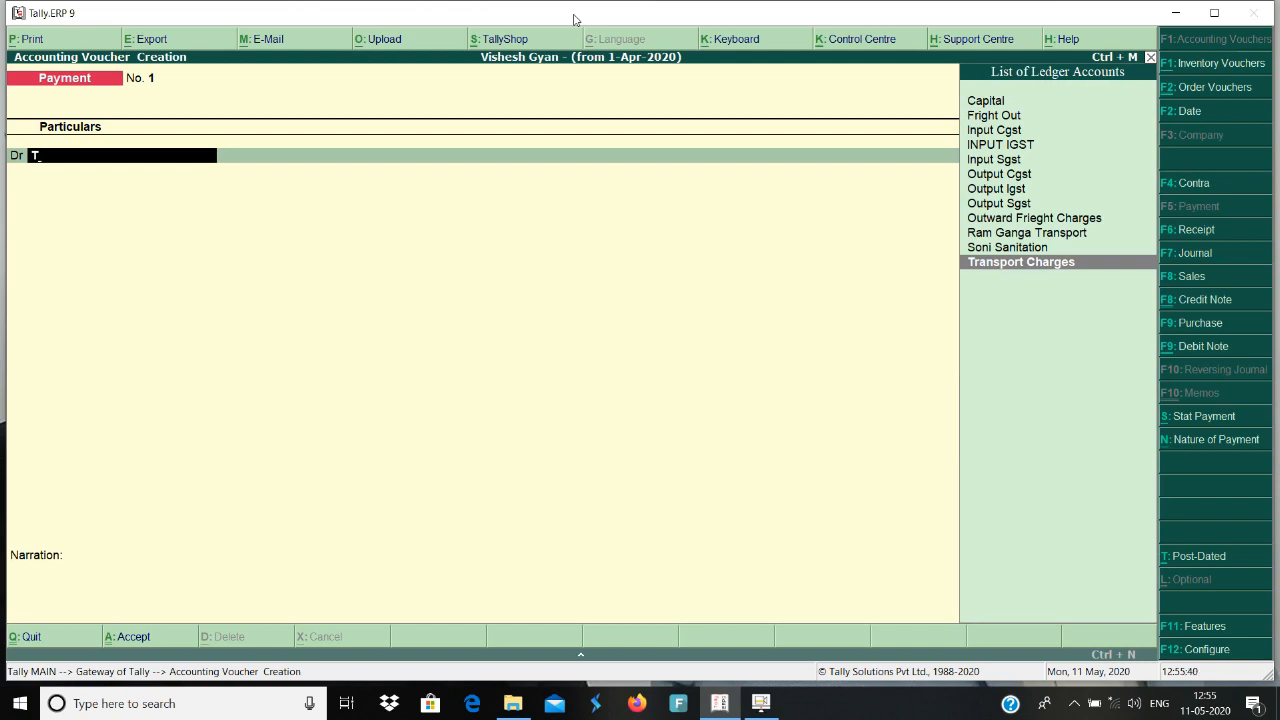
key("Return")
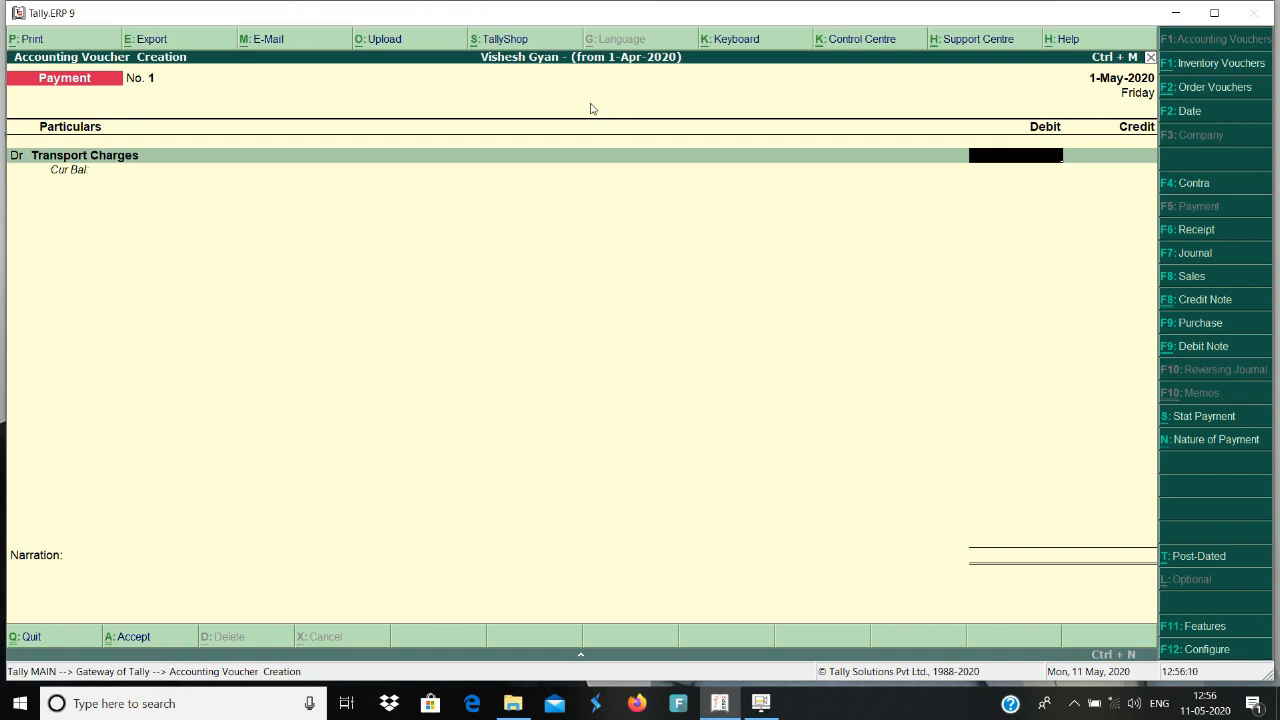
Set "Allow modification of tax details for GST" to Yes in the payment voucher's advanced configuration and accept the configuration.
left_click(1212, 652)
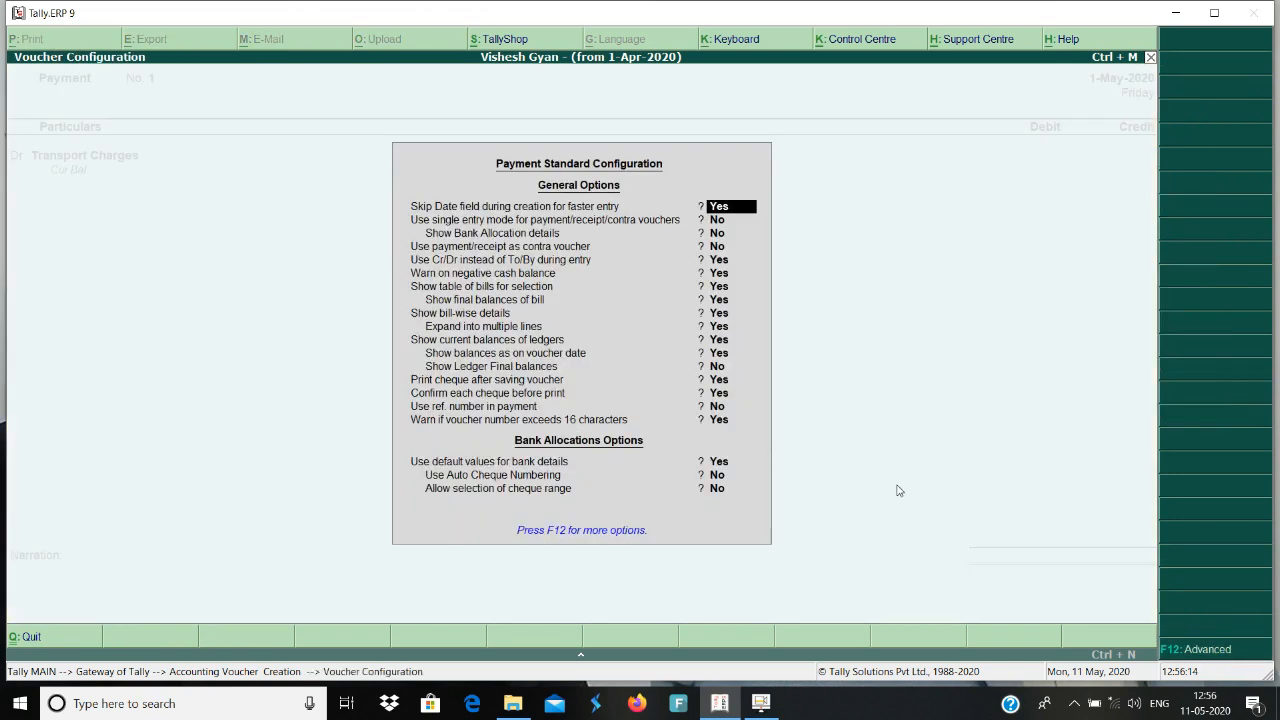
key("Return")
key("Return")
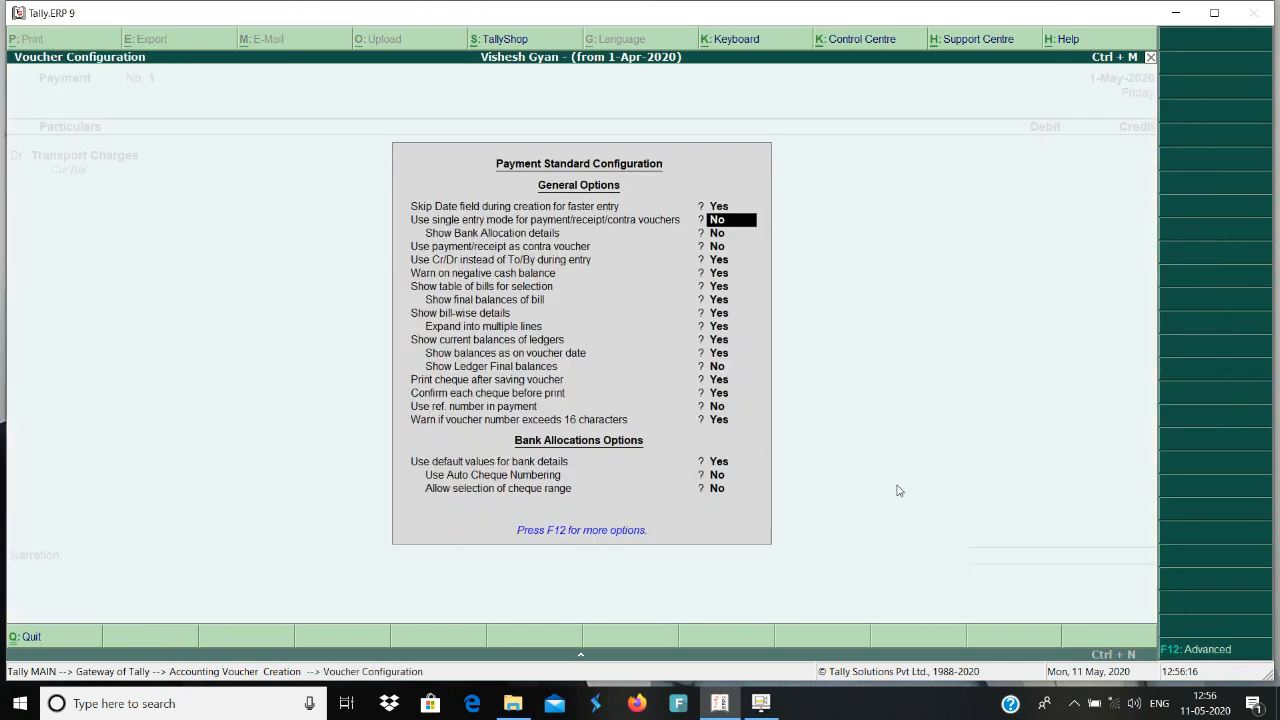
left_click(1198, 654)
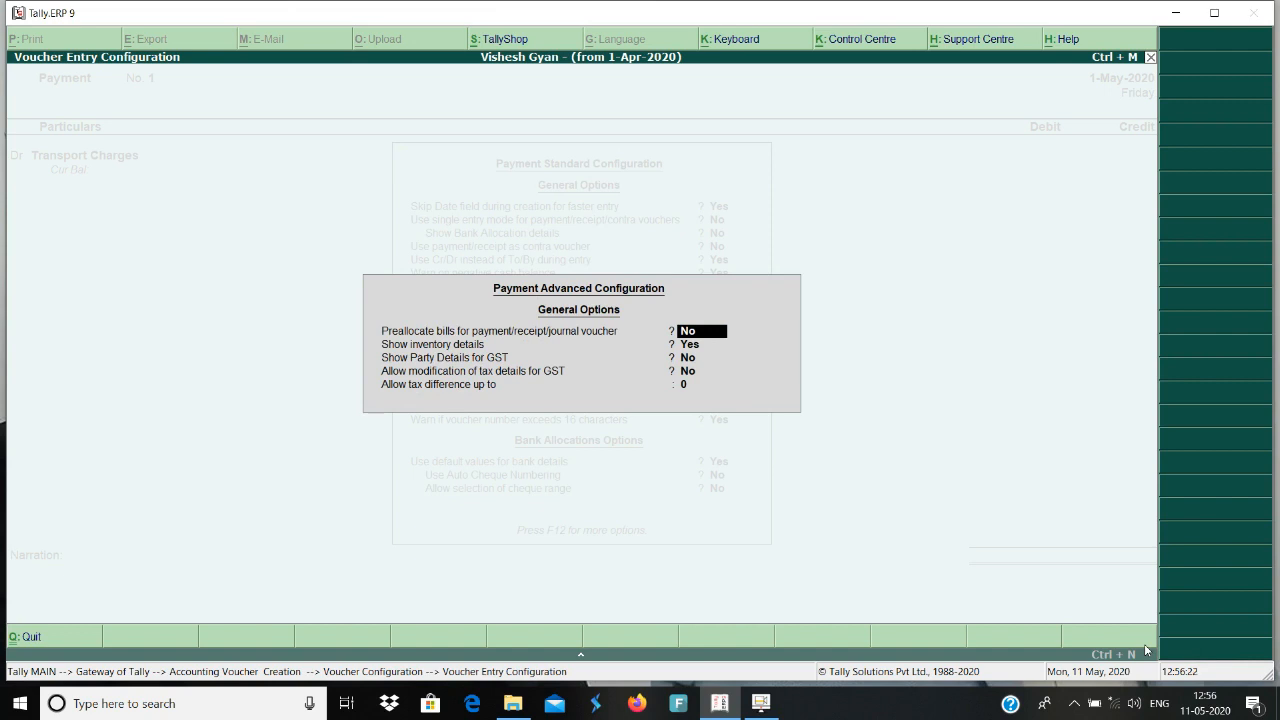
key("Return")
key("Return")
key("Return")
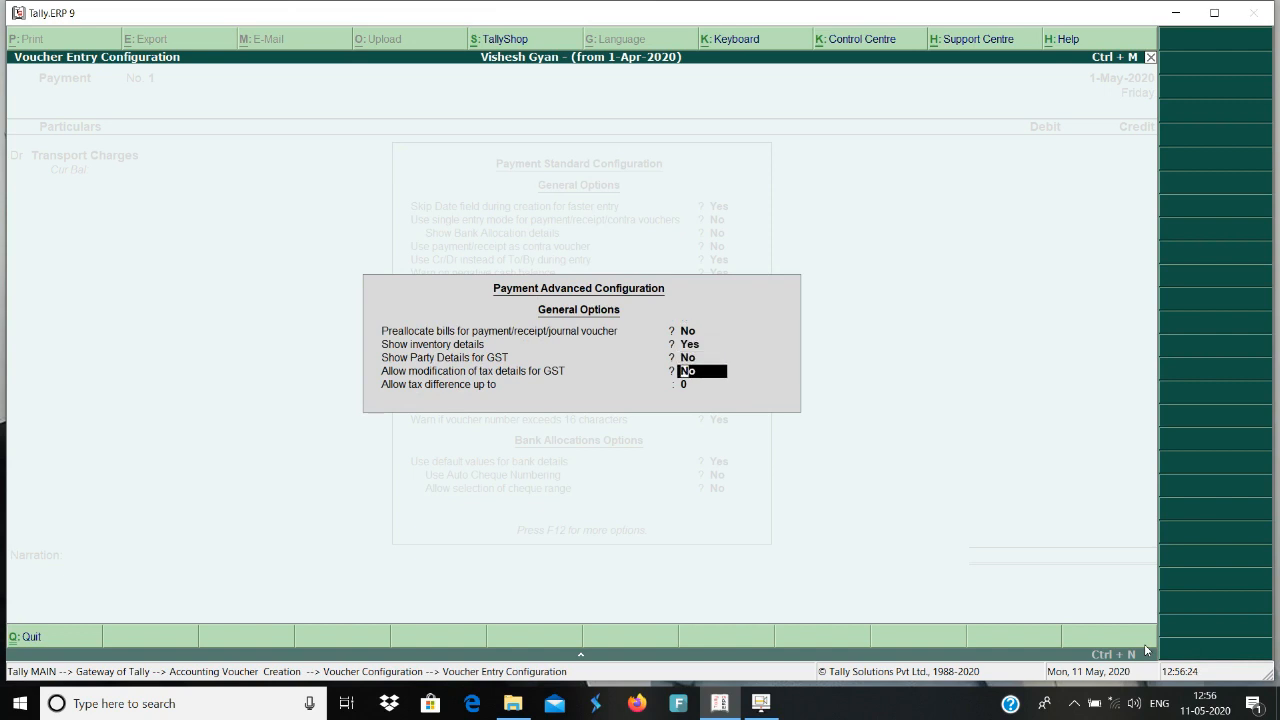
type("y")
key("Return")
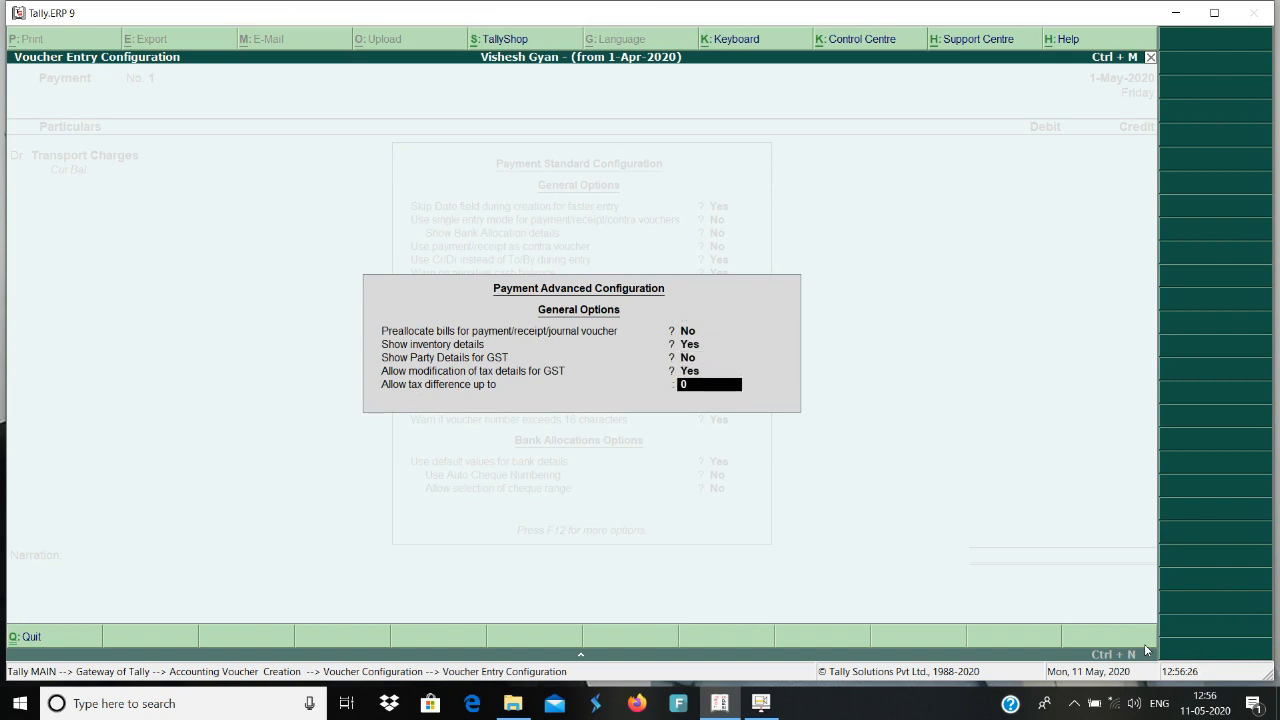
key("Return")
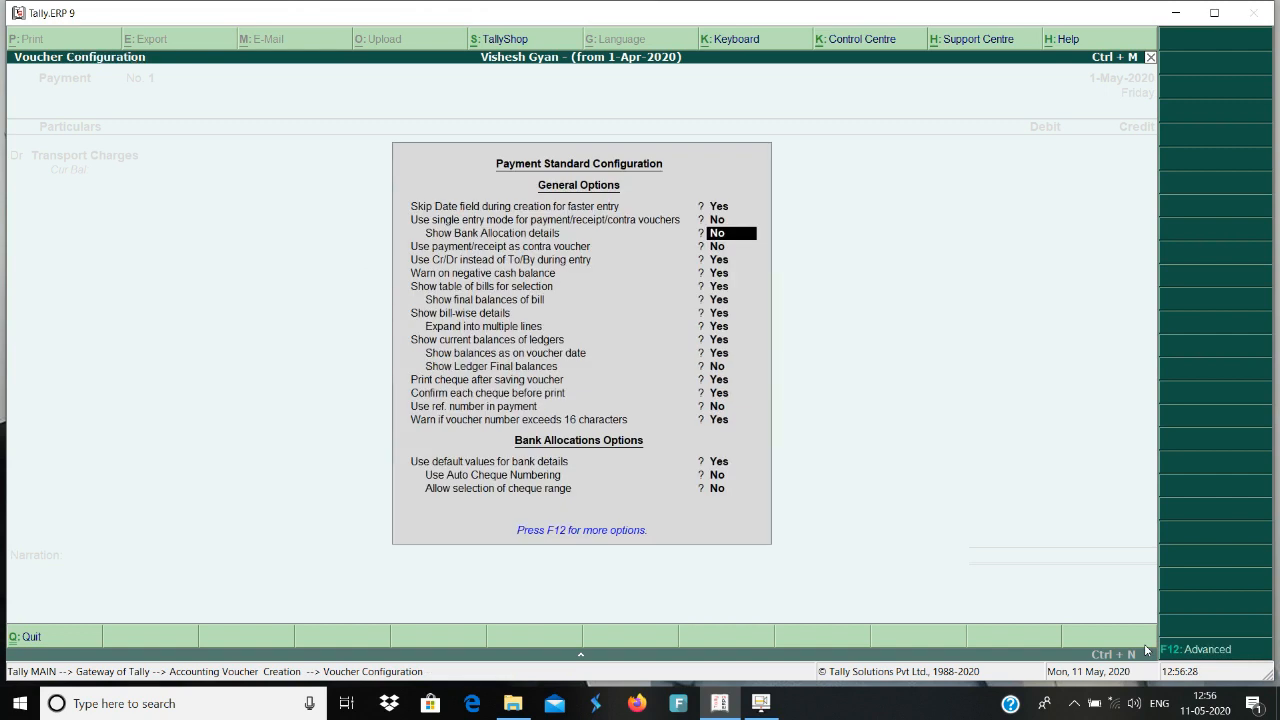
key("ctrl+a")
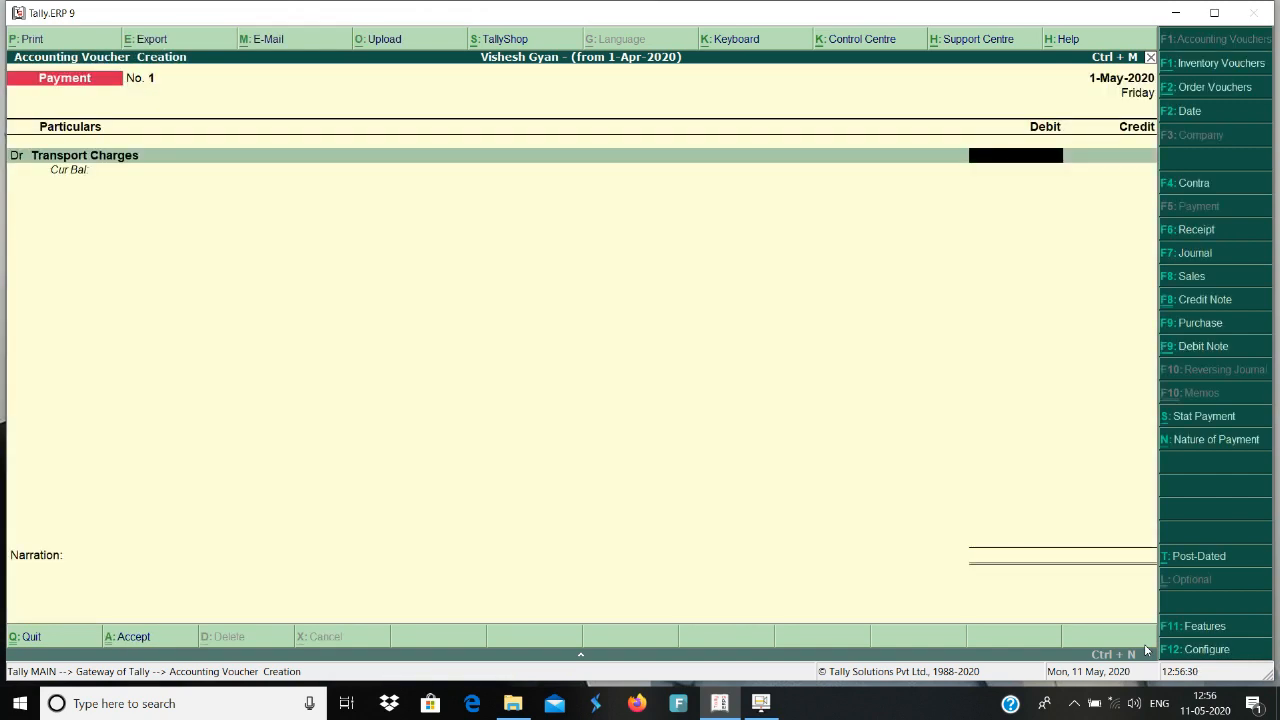
Set the Transport Charges debit amount to 600.
type("600")
key("Return")
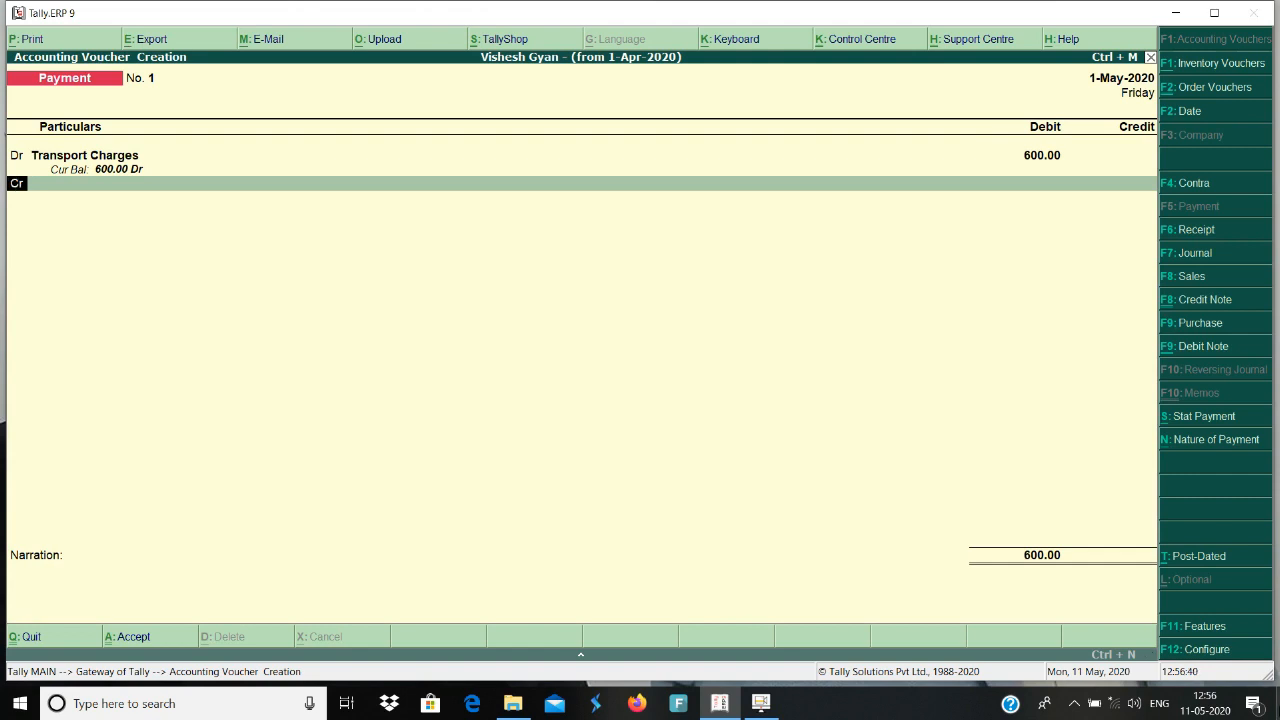
Set "Use single entry mode for payment/receipt/contra vouchers" to Yes in the payment voucher configuration.
left_click(1203, 650)
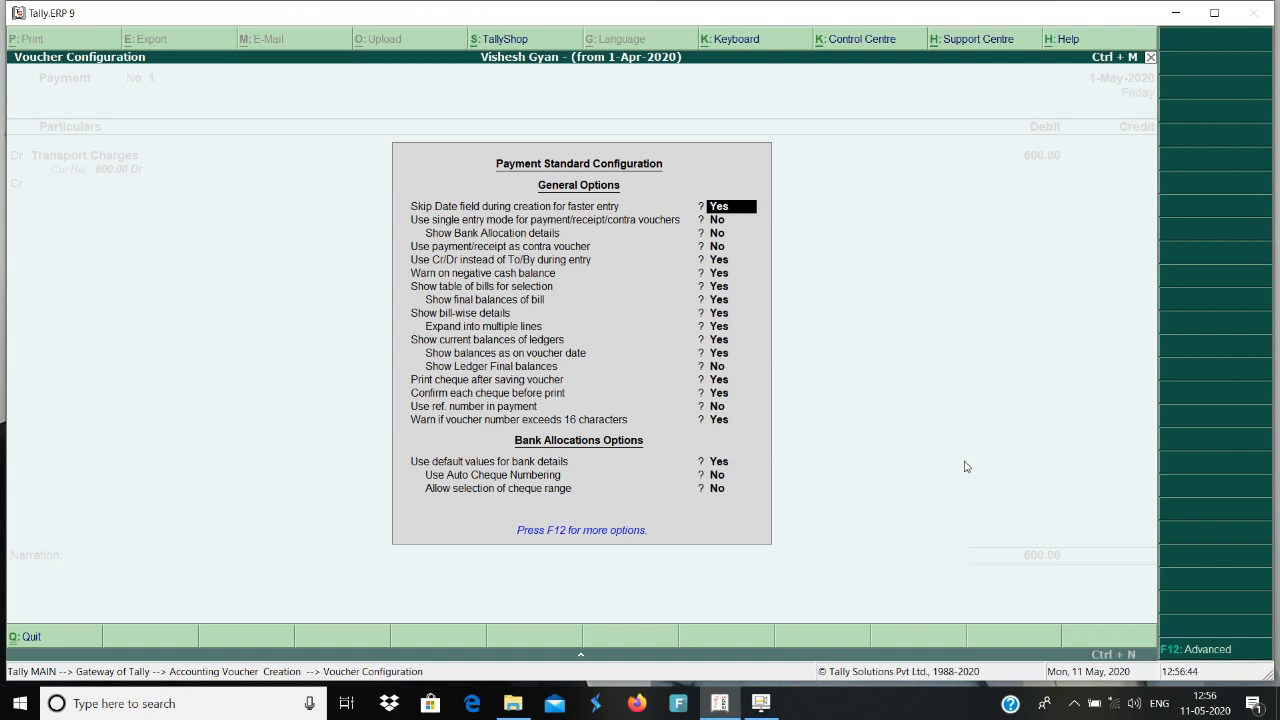
key("Return")
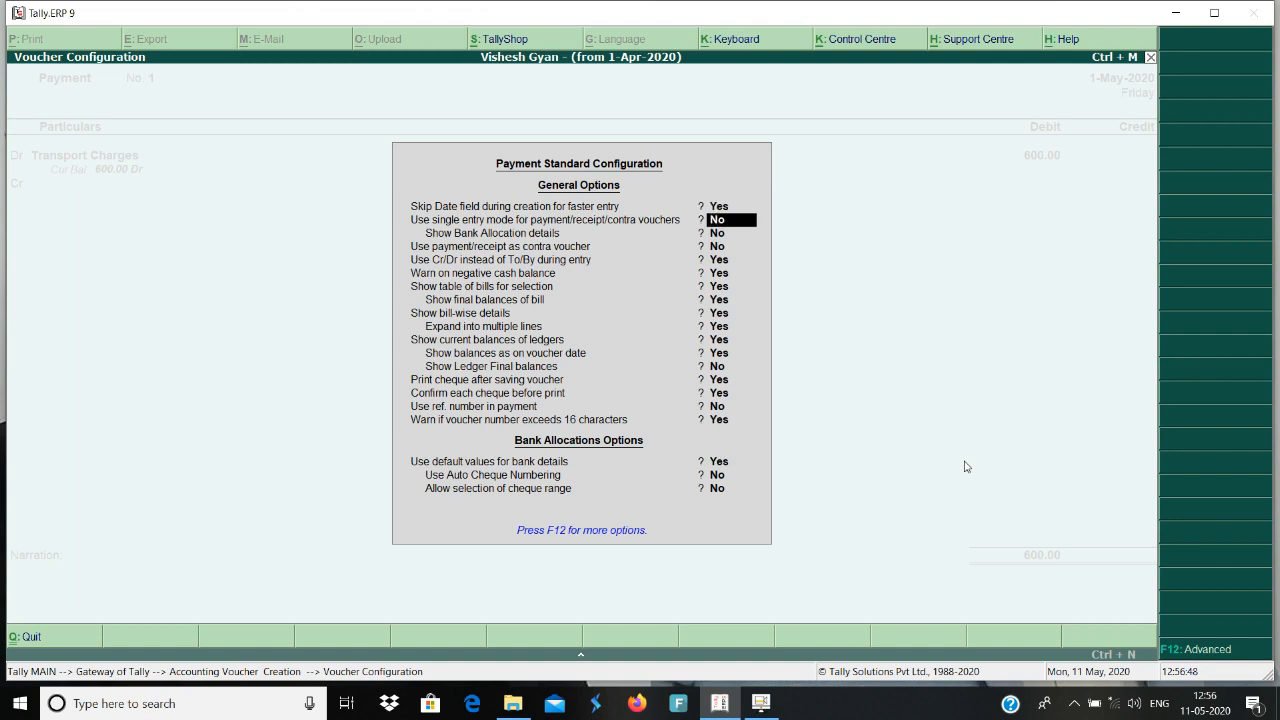
type("y")
key("Return")
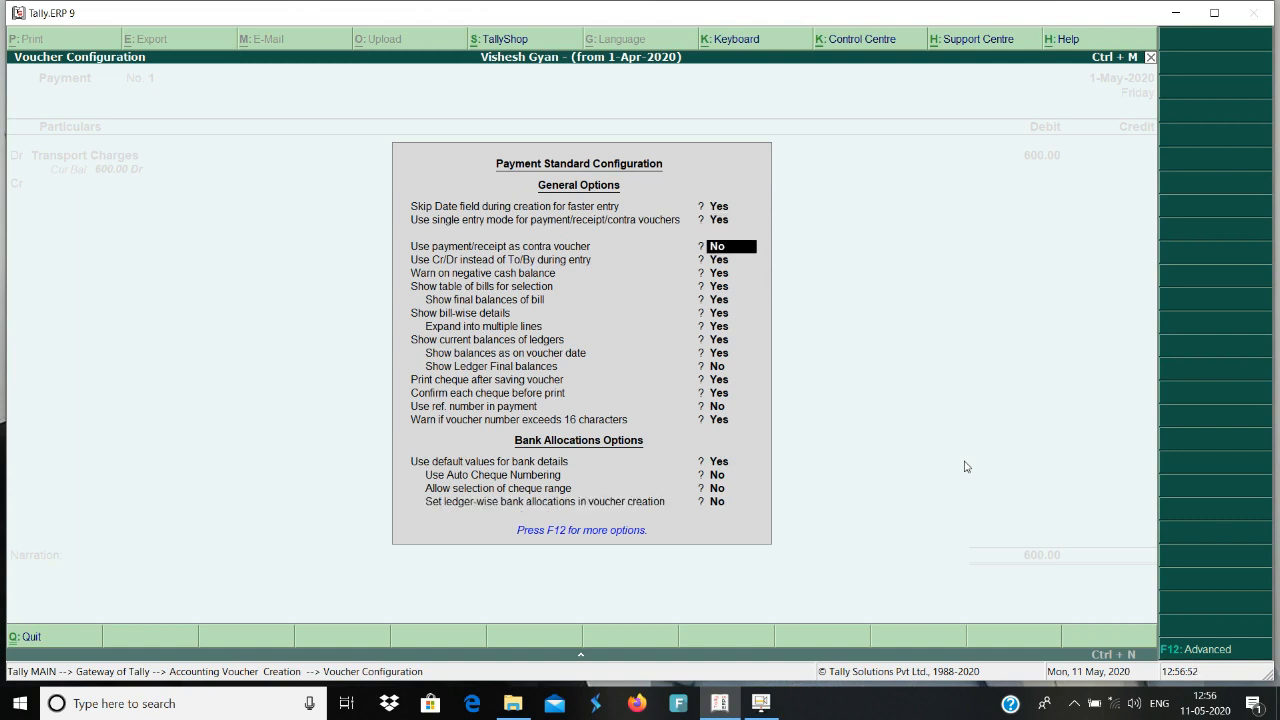
Set "Show Party Details for GST" to Yes in the advanced payment configuration and return to the voucher.
left_click(1195, 650)
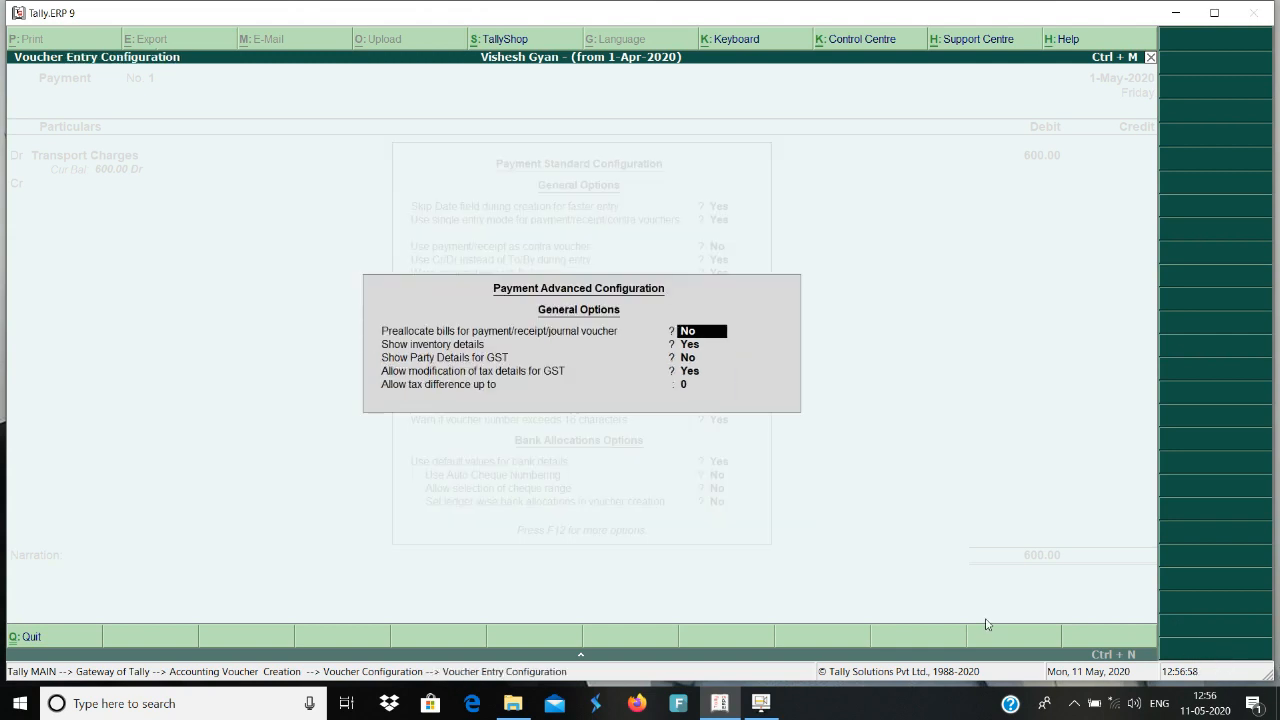
key("Return")
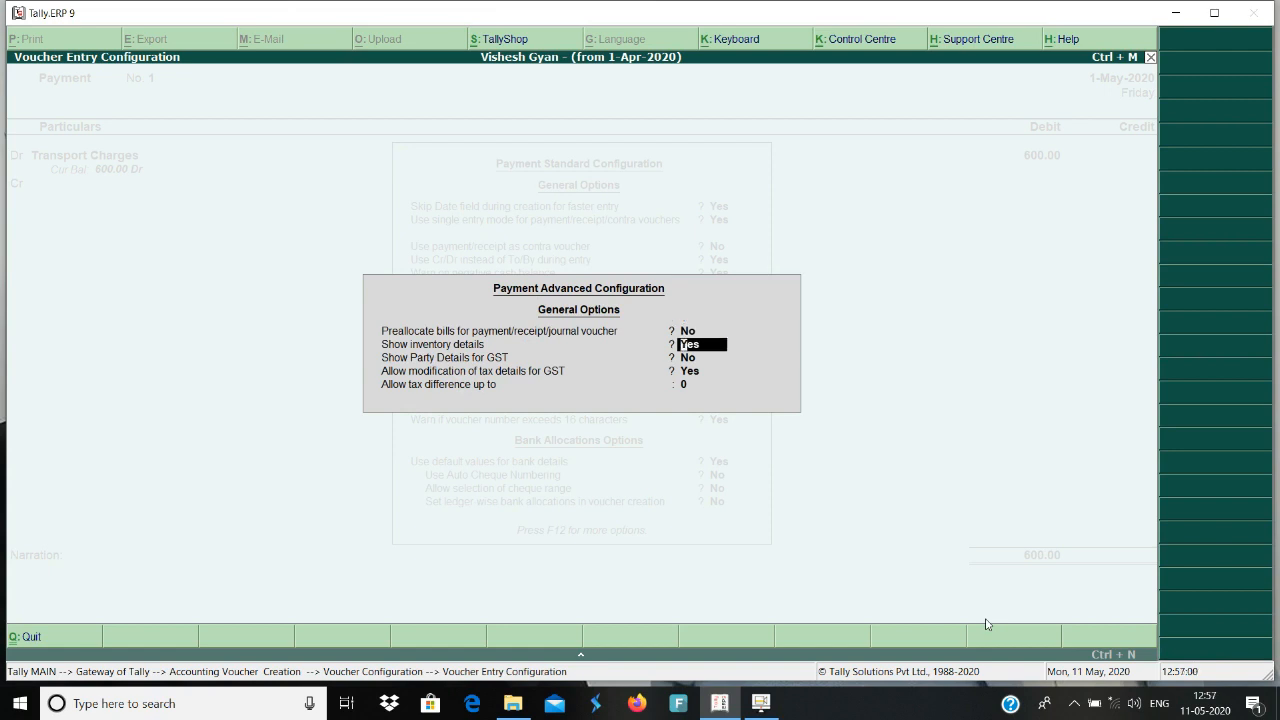
key("Return")
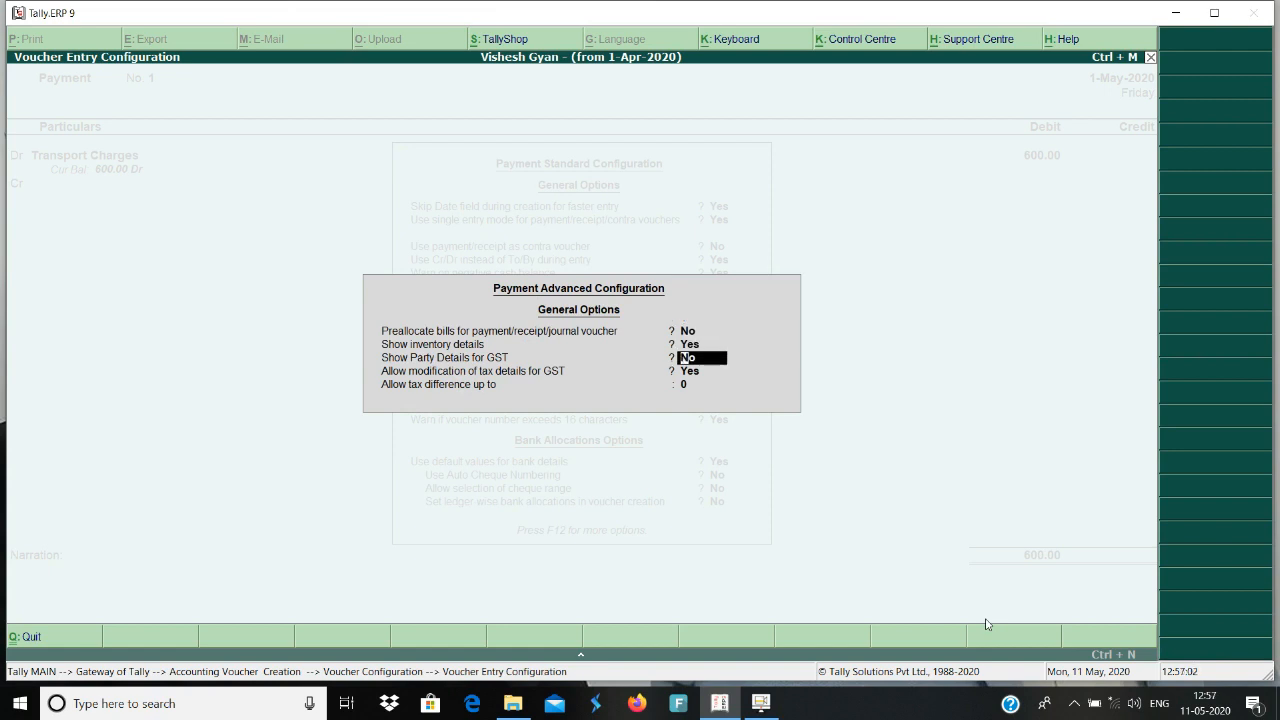
type("y")
key("Return")
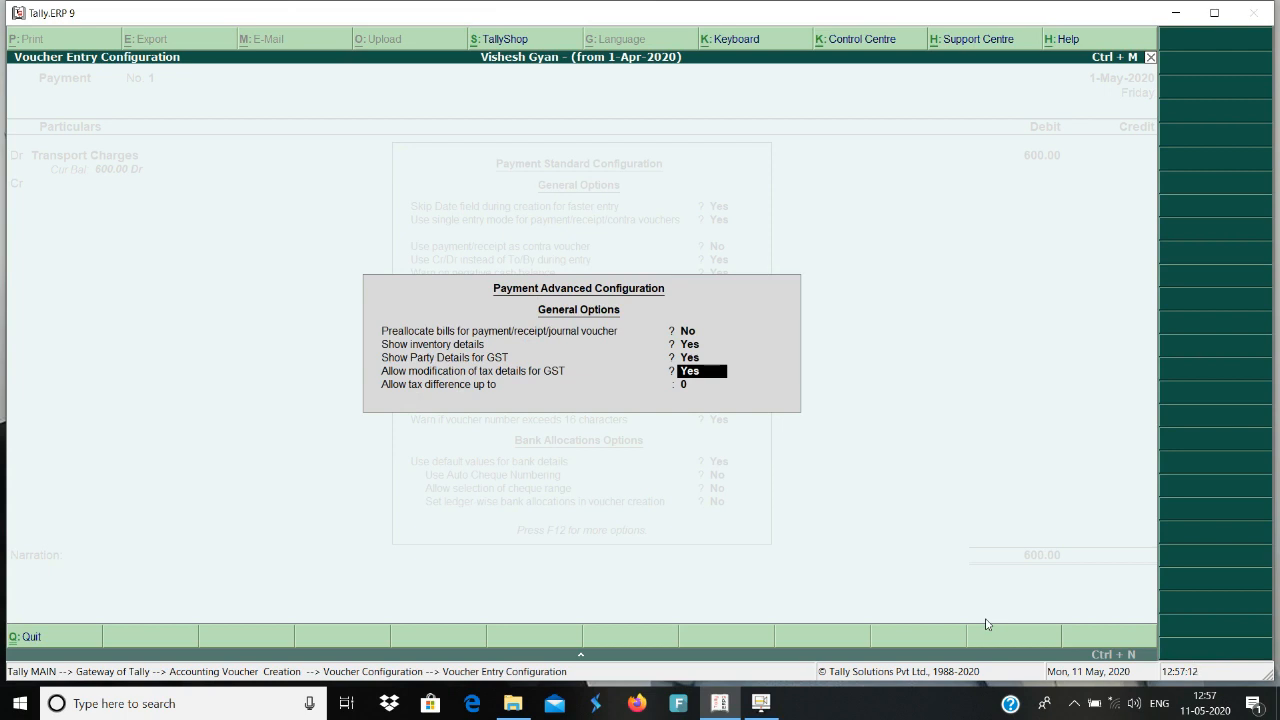
key("Return")
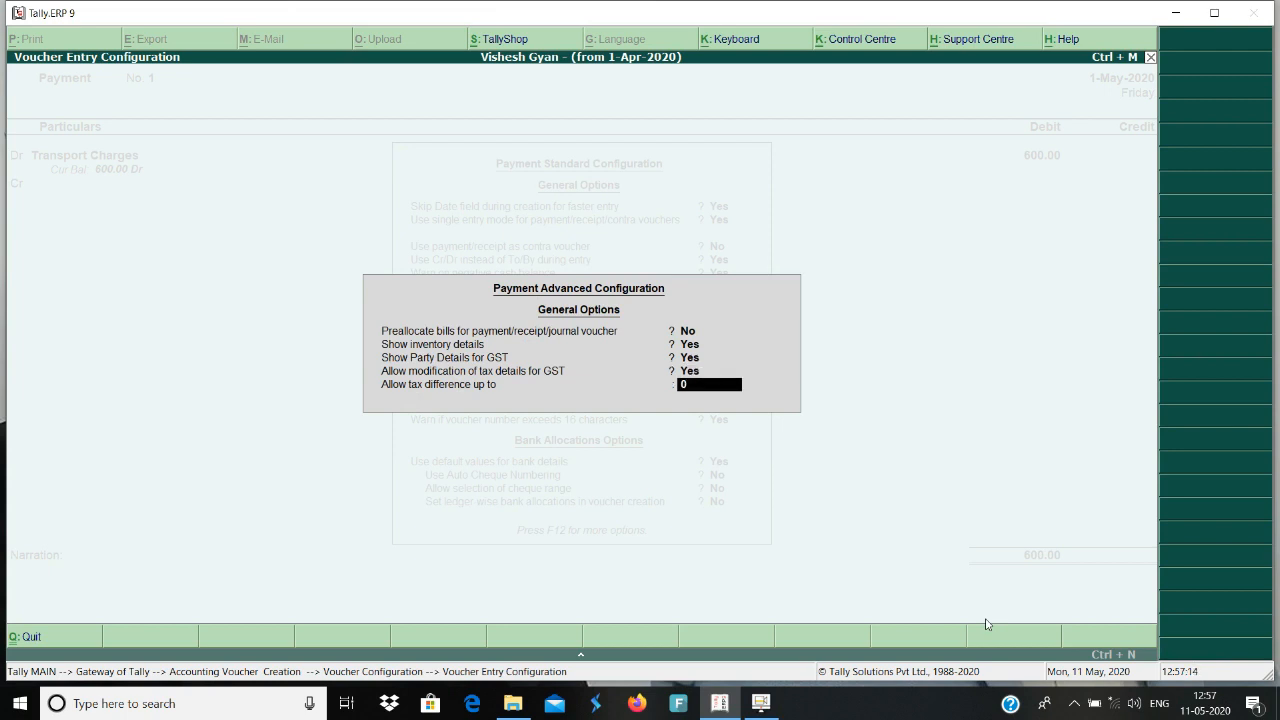
key("Return")
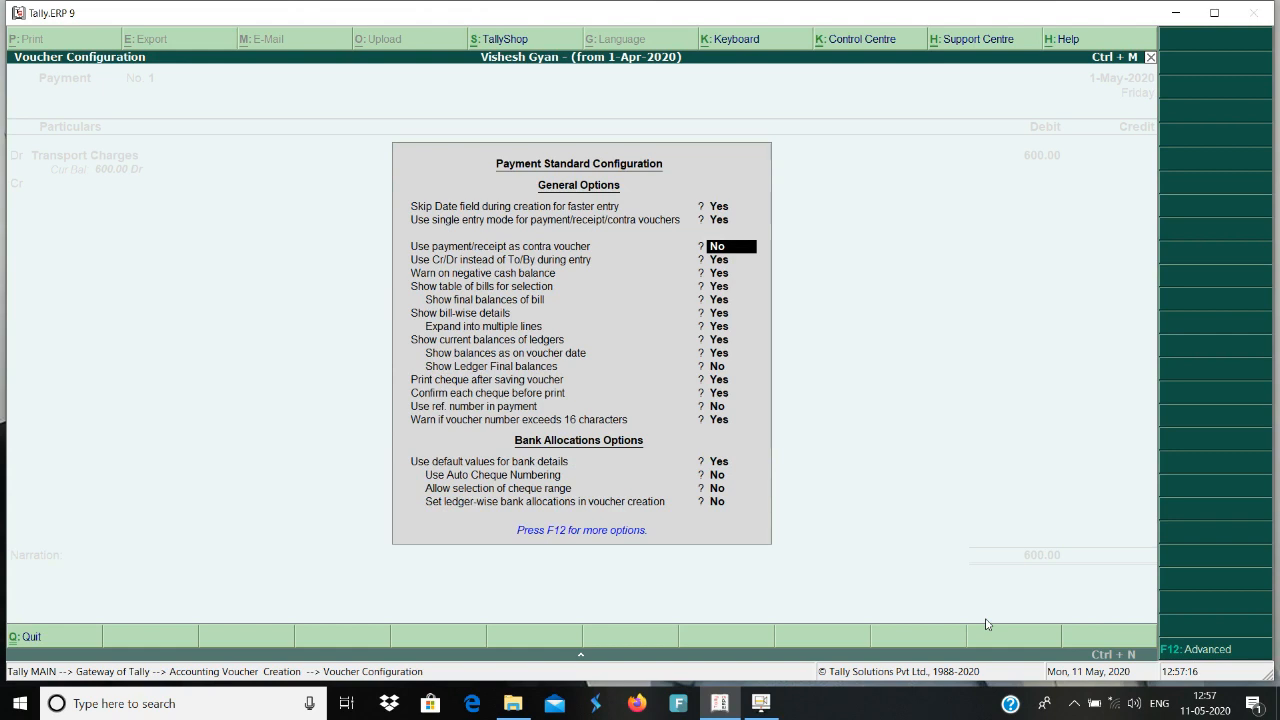
key("ctrl+a")
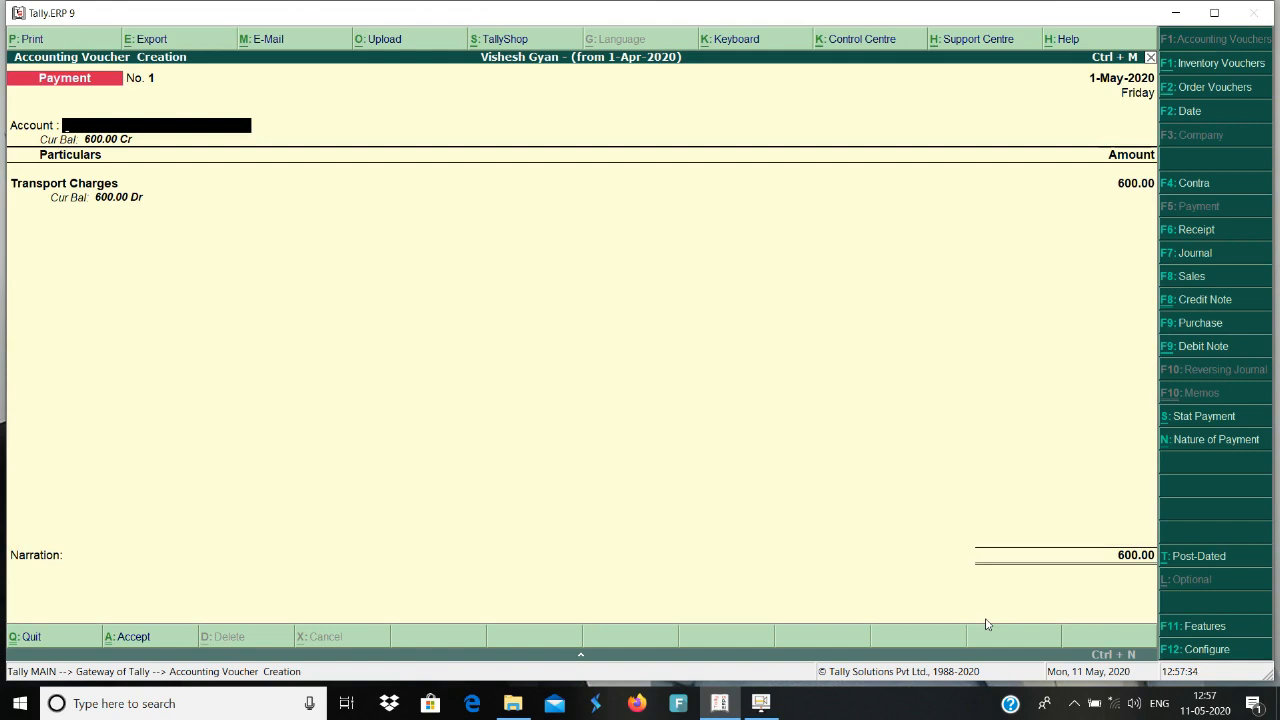
Set Cash as the payment account and pick Ram Ganga Transport from the ledger list as the party, accepting its details.
key("Return")
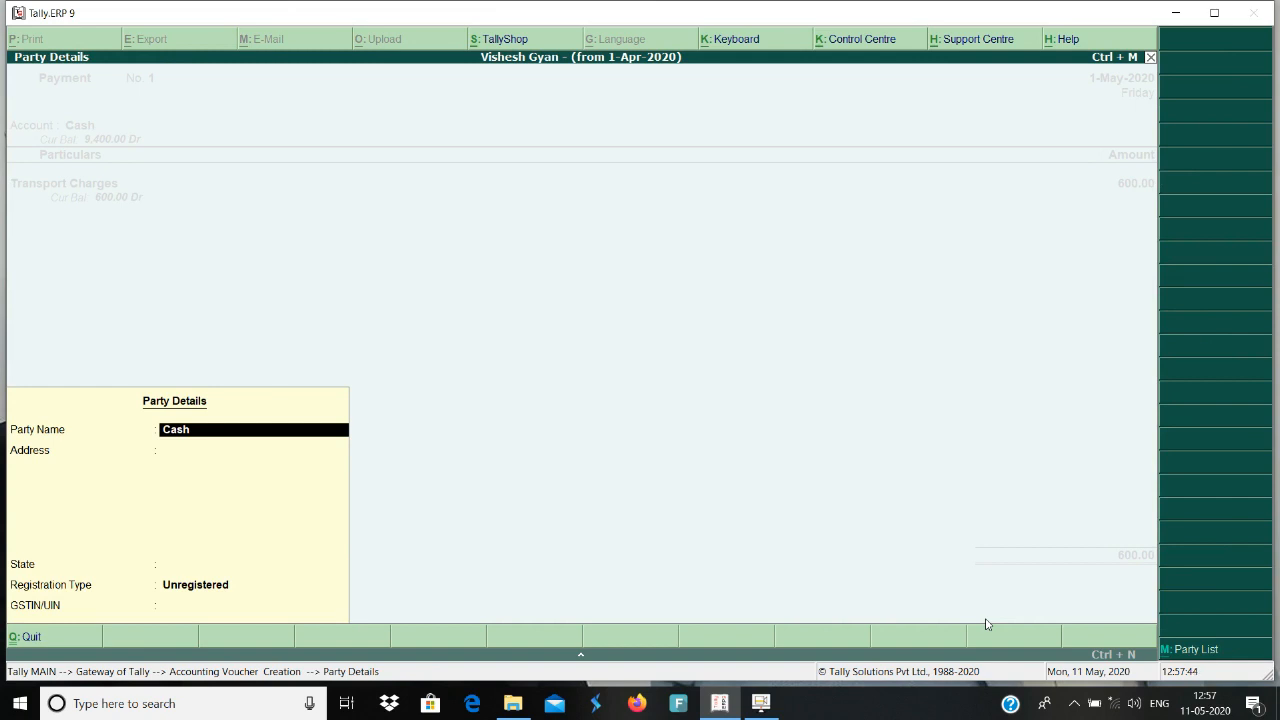
left_click(1198, 652)
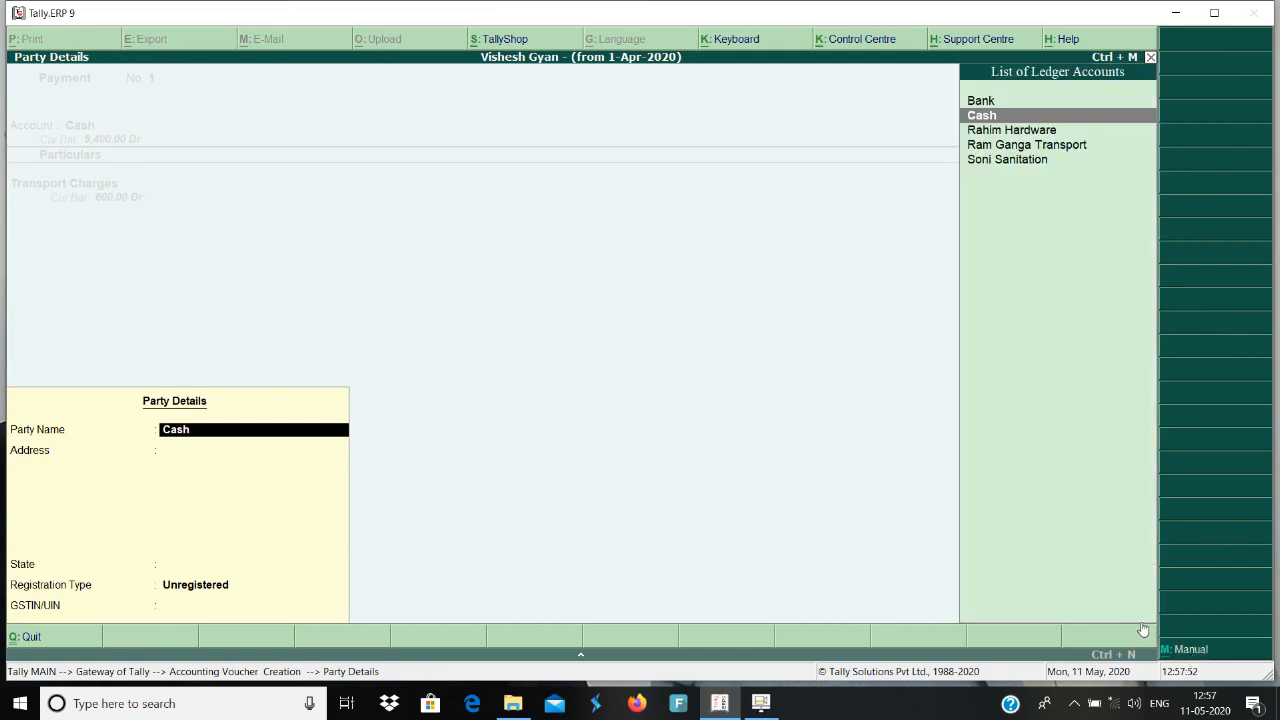
key("Down")
key("Down")
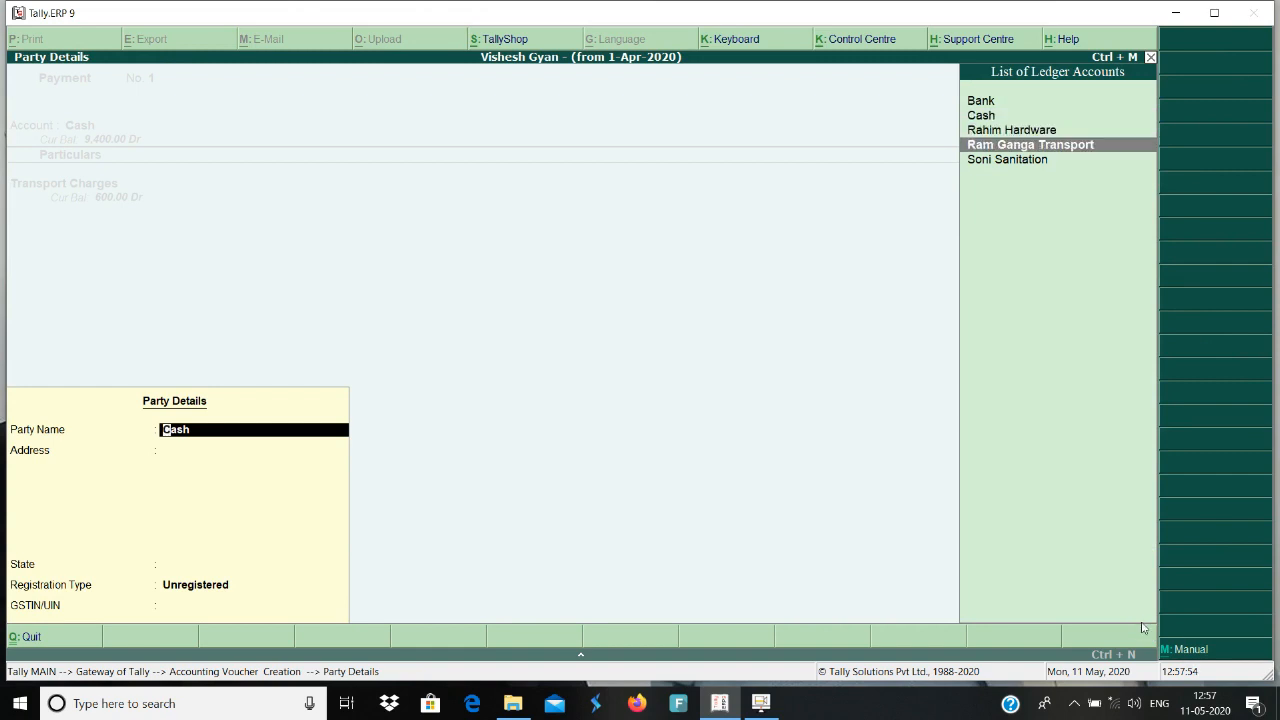
key("Return")
key("Return")
key("Return")
key("Return")
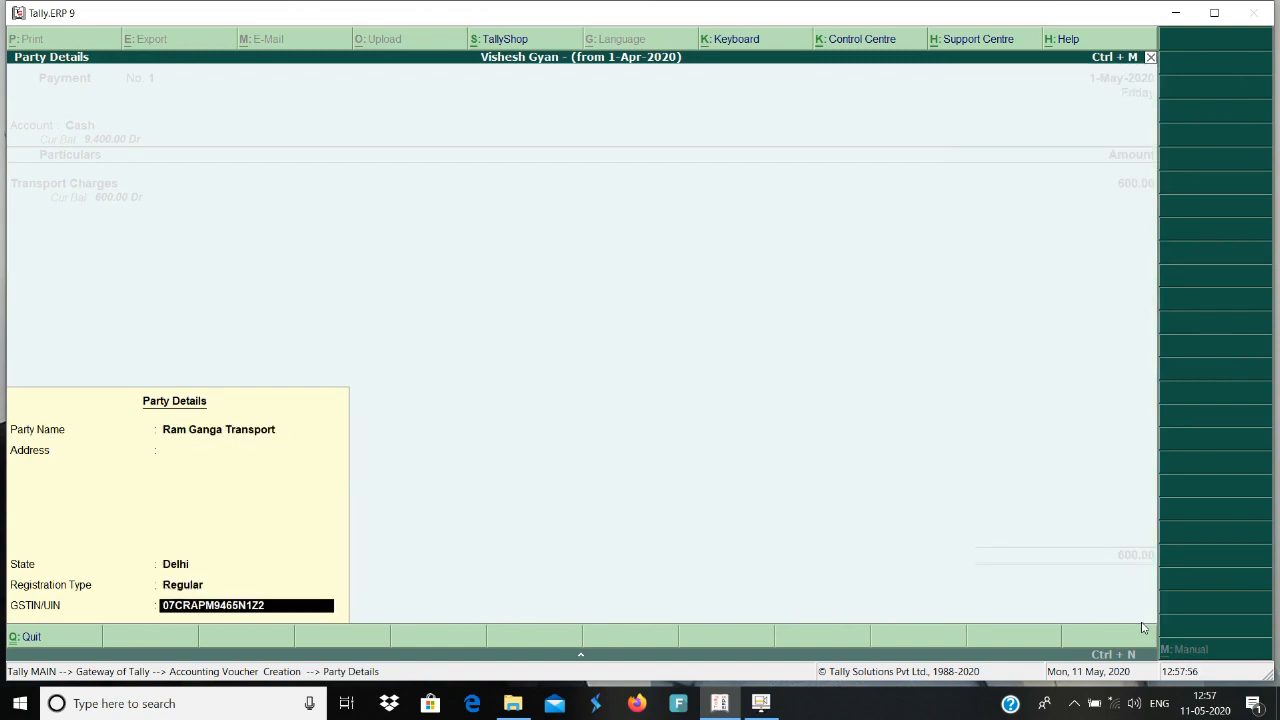
key("Return")
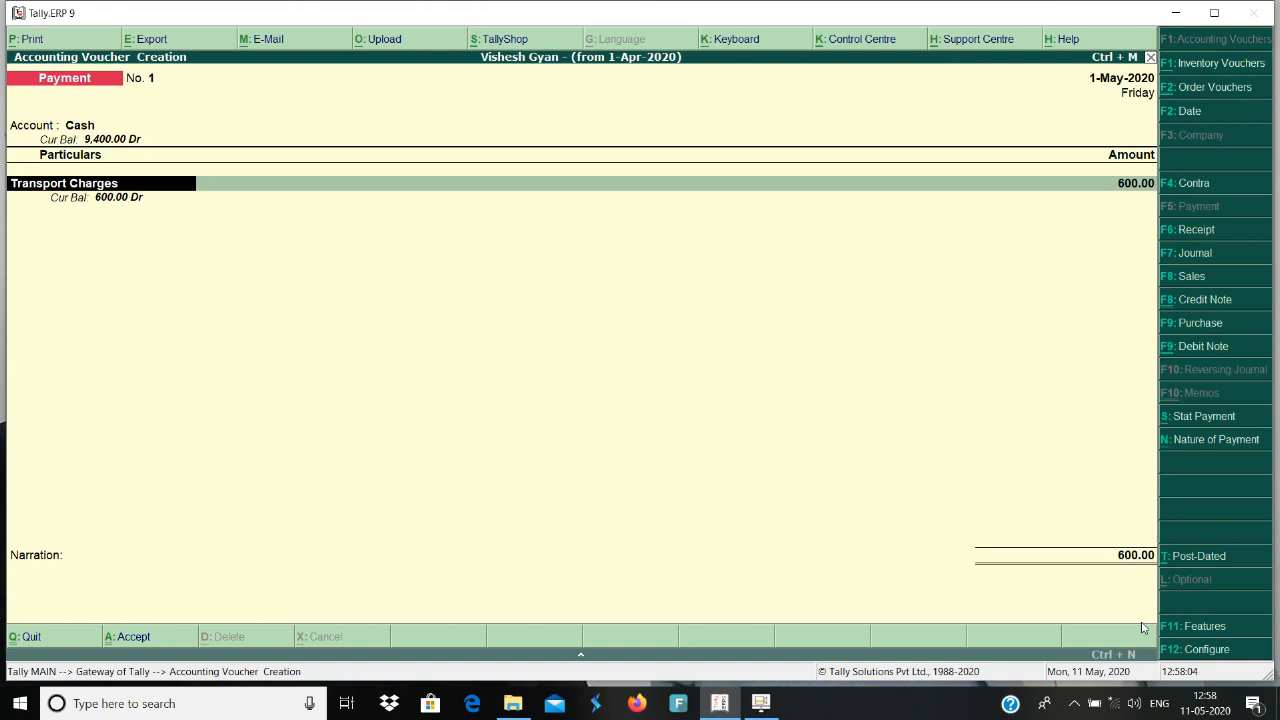
Open the GST details of Transport Charges and set the Classification/Nature and tax rate overrides to No in their configuration.
key("Return")
key("Escape")
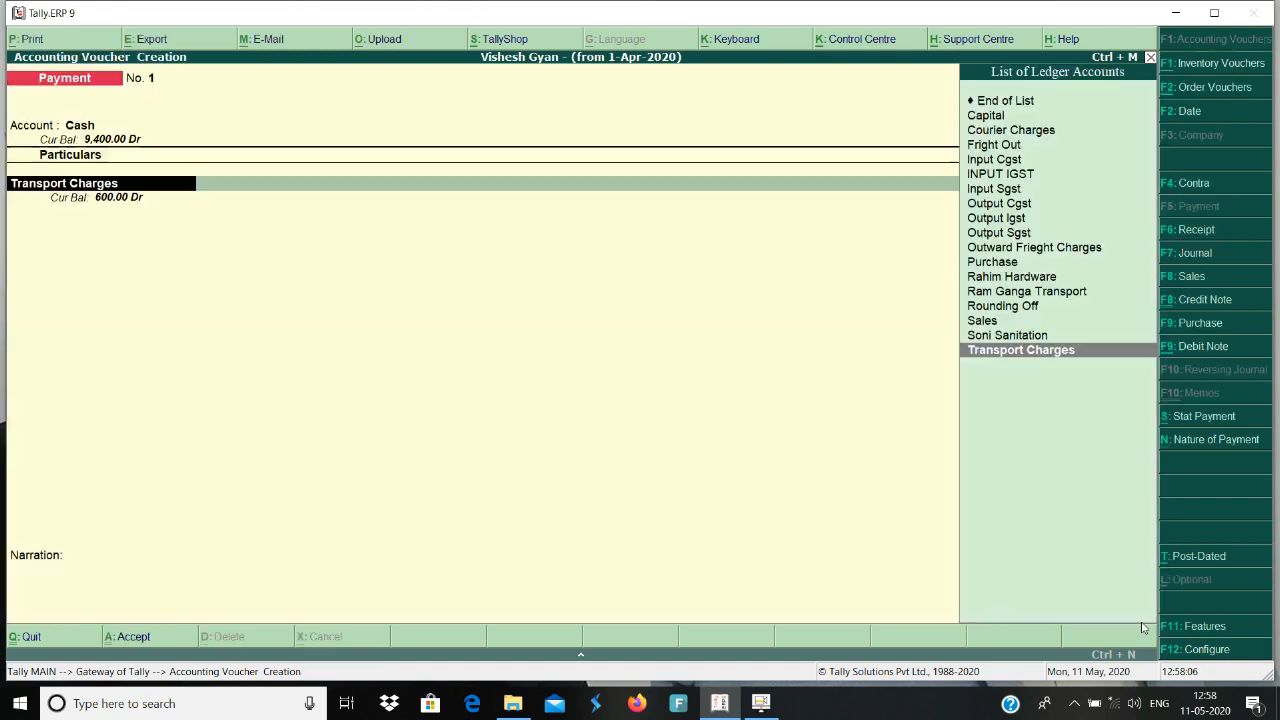
key("Return")
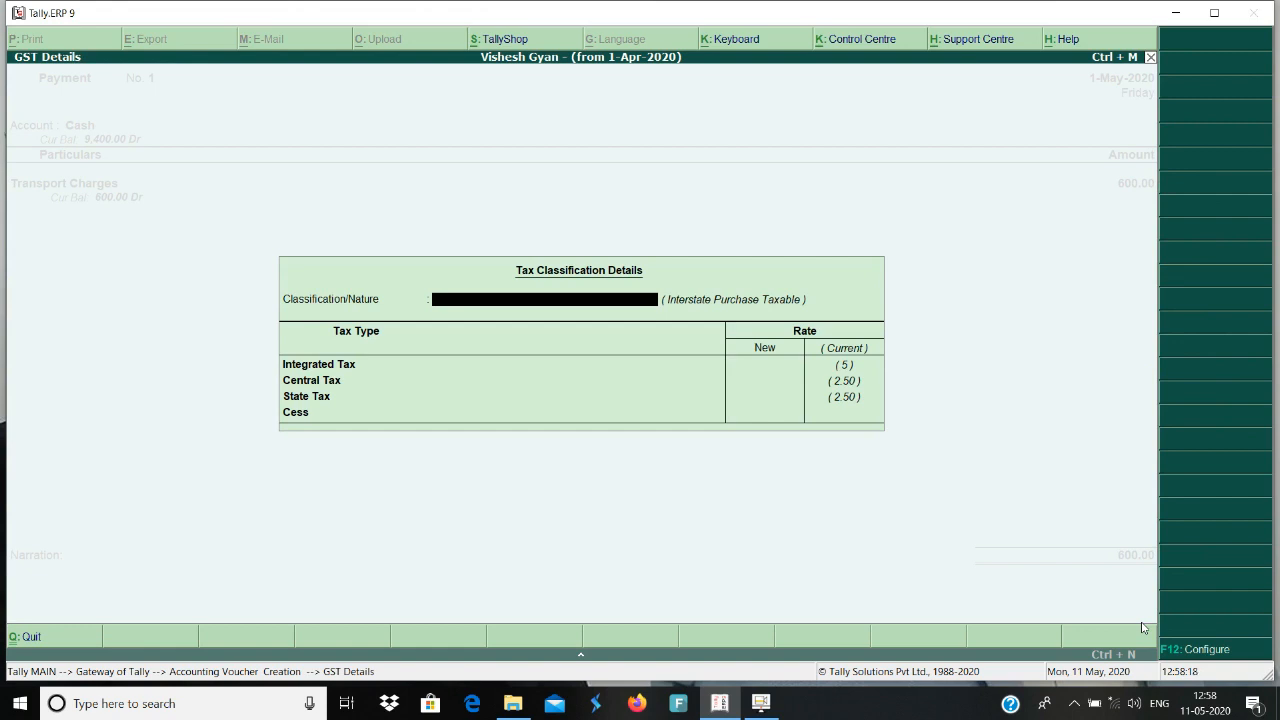
left_click(1192, 651)
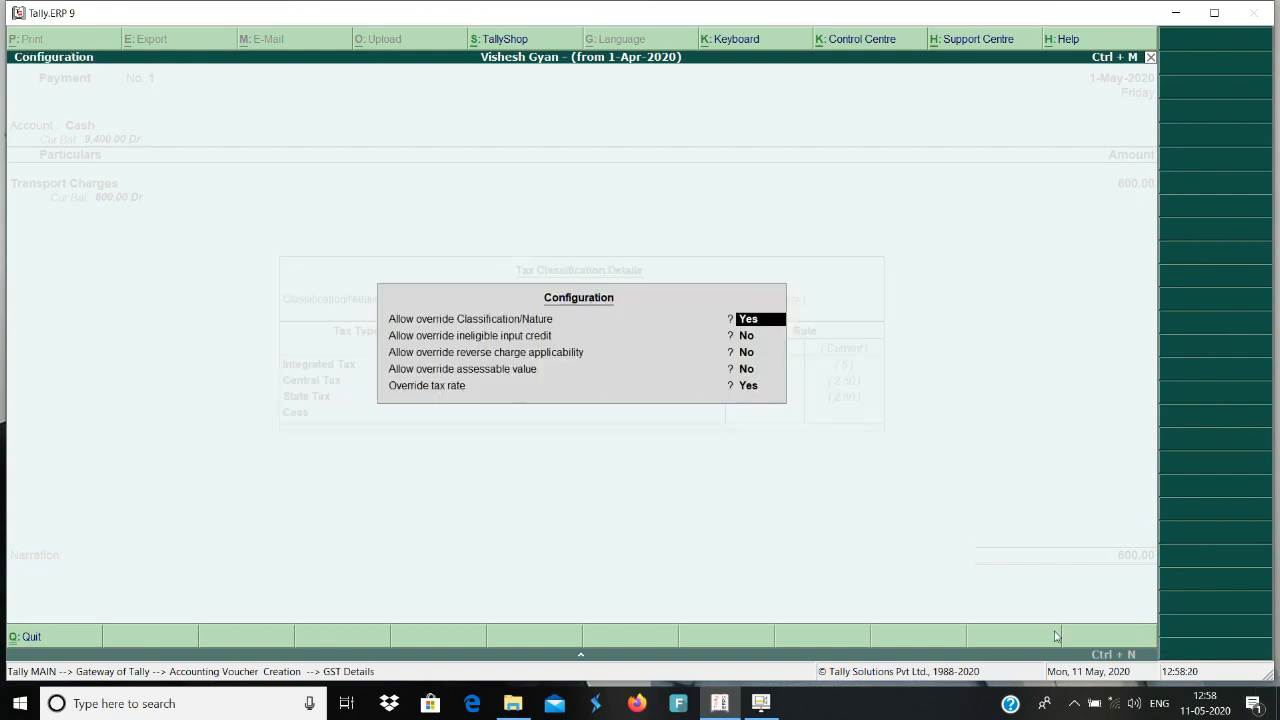
key("n")
key("Return")
key("Return")
key("Return")
key("Return")
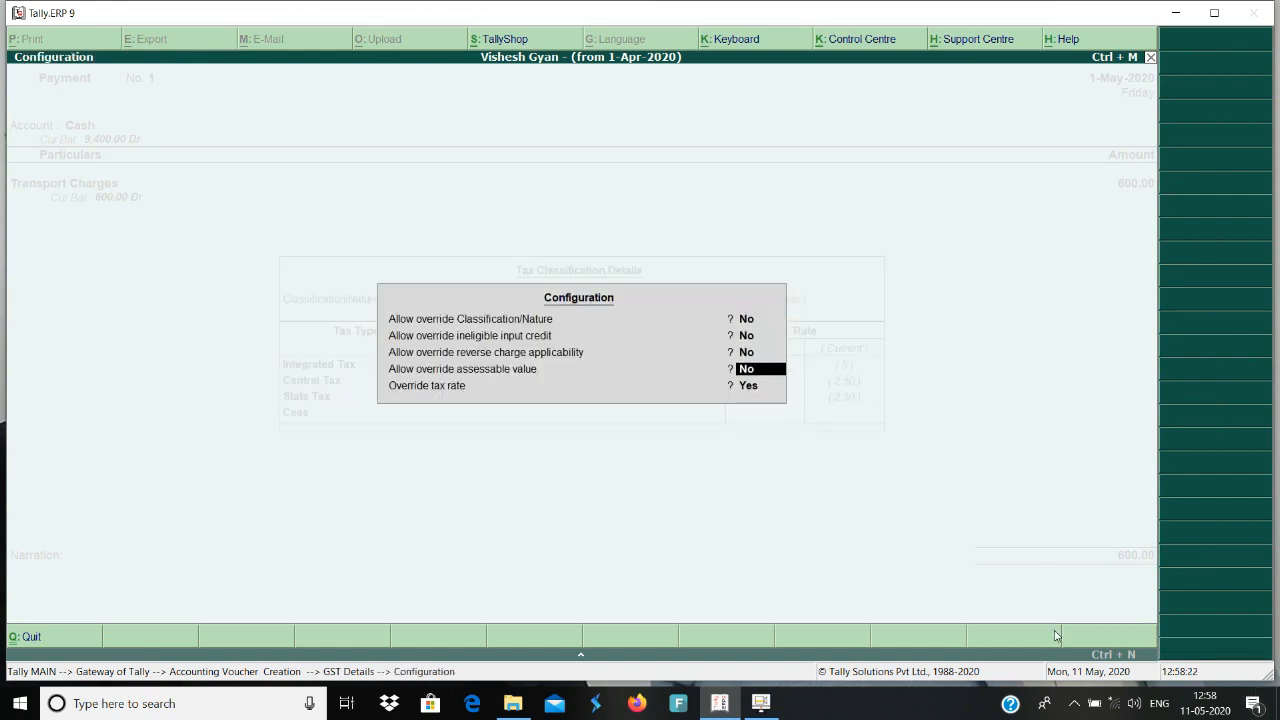
key("n")
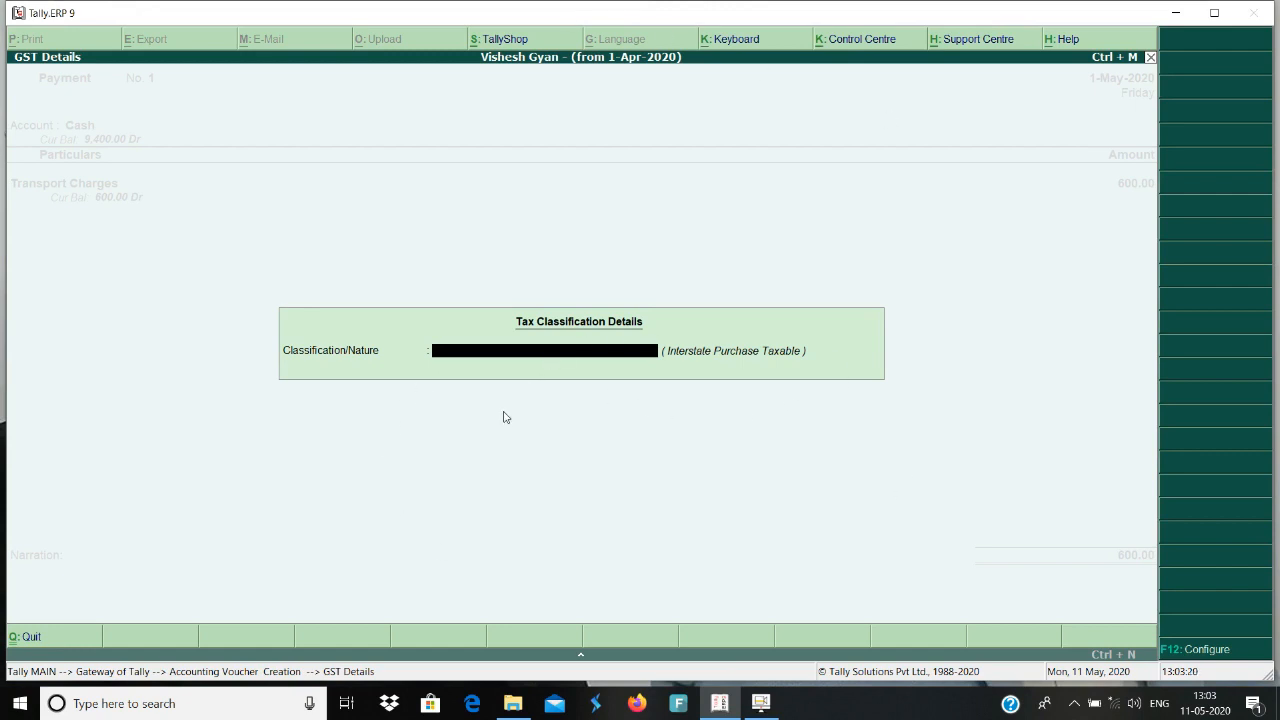
Review the GST override settings and the natures of transaction starting with "In" for Transport Charges, and leave without choosing one.
left_click(1195, 649)
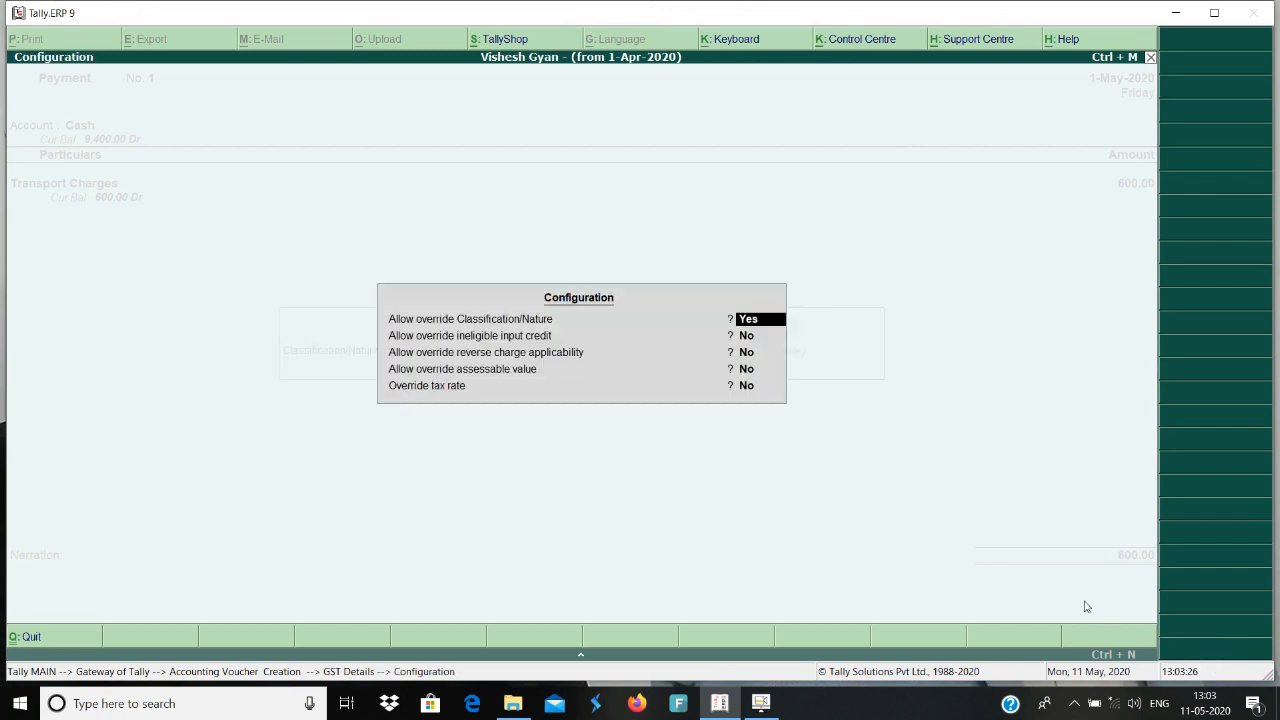
key("Escape")
key("Escape")
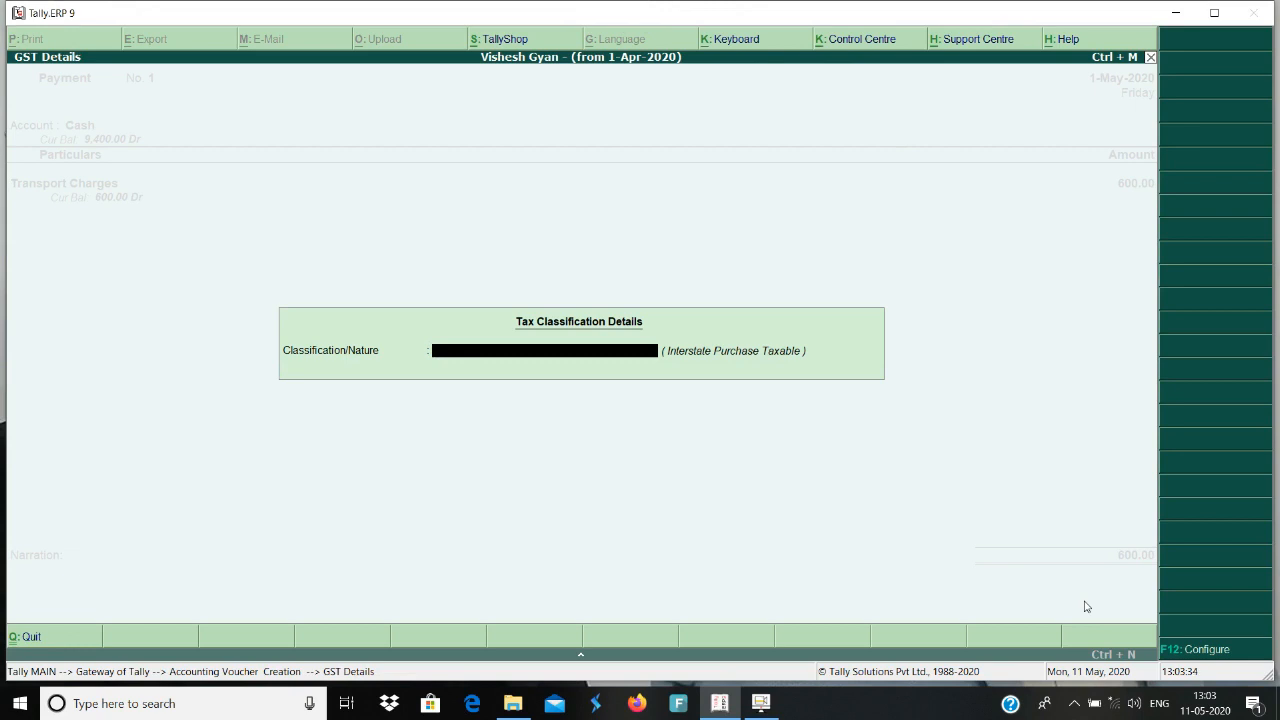
type("In")
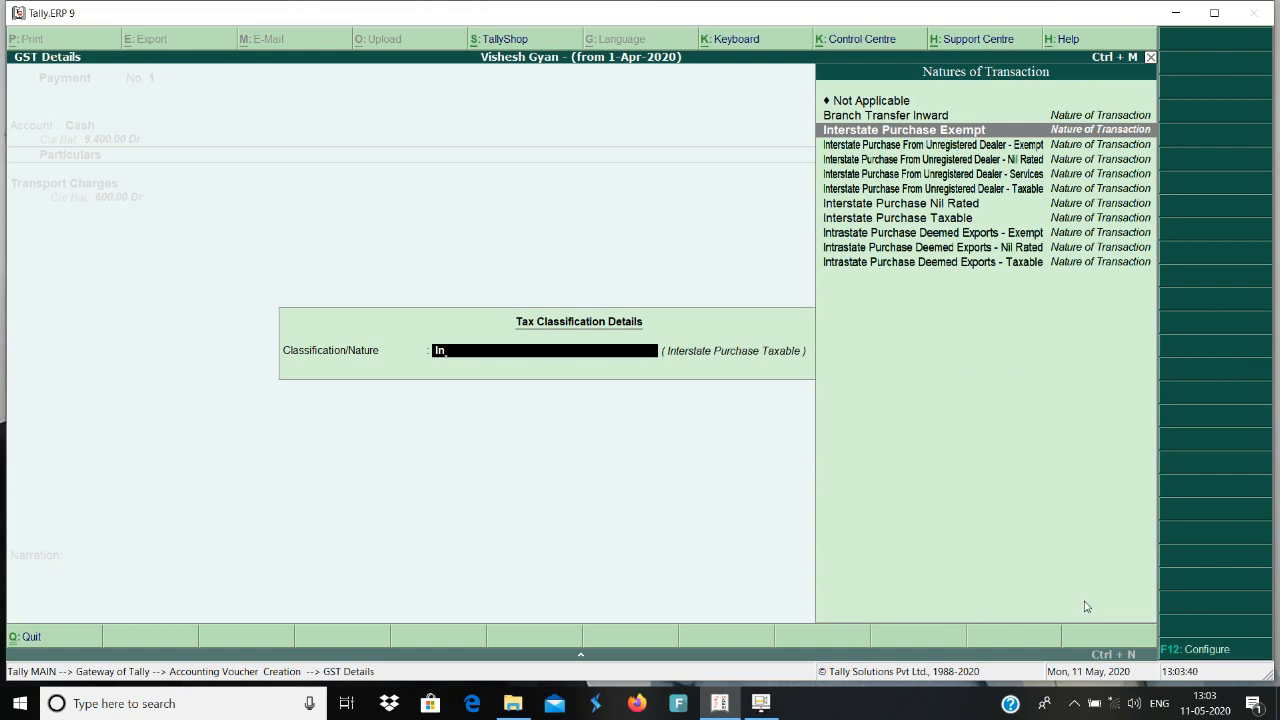
key("Escape")
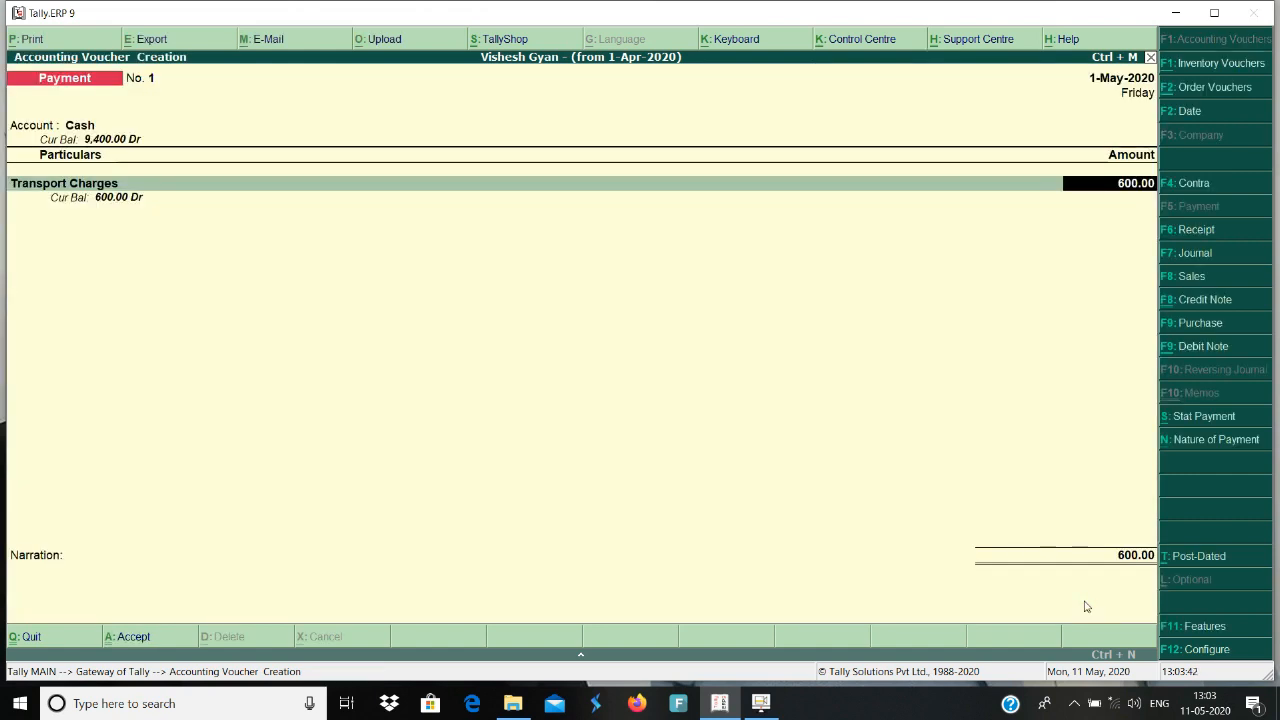
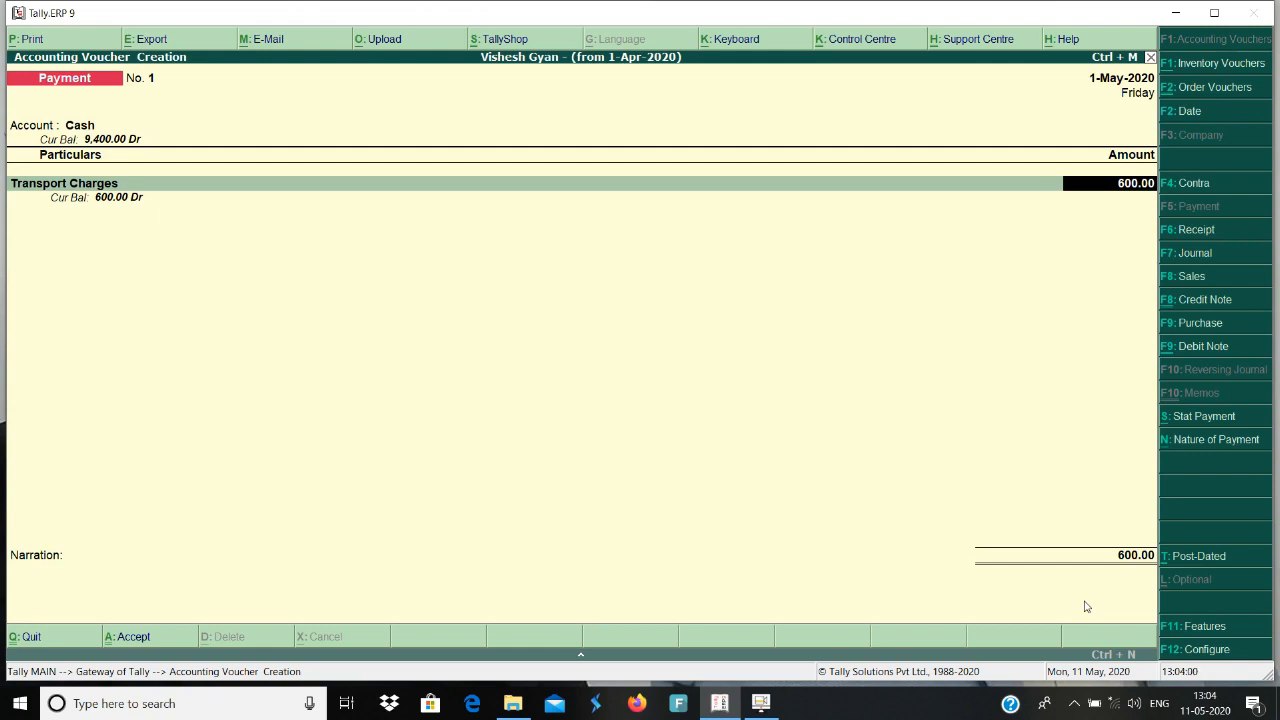
Keep the Transport Charges amount of 600 and save the payment voucher with a blank narration.
key("Return")
key("Return")
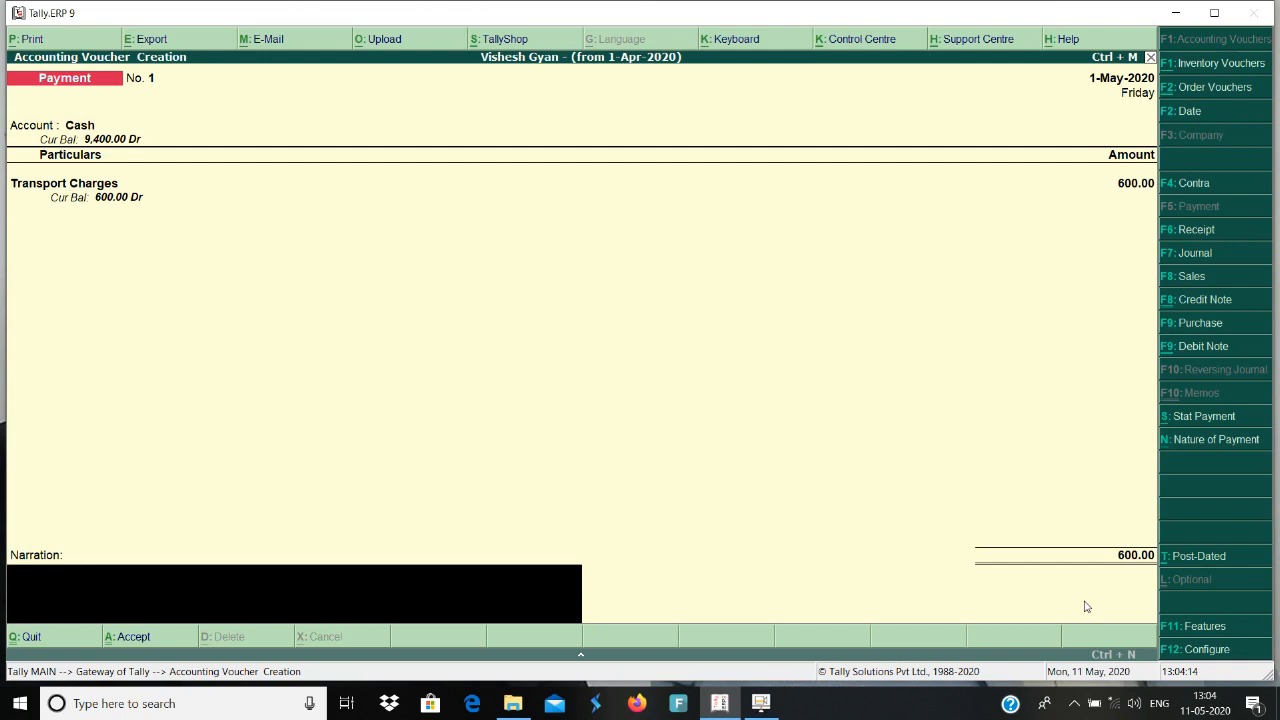
key("Return")
key("Return")
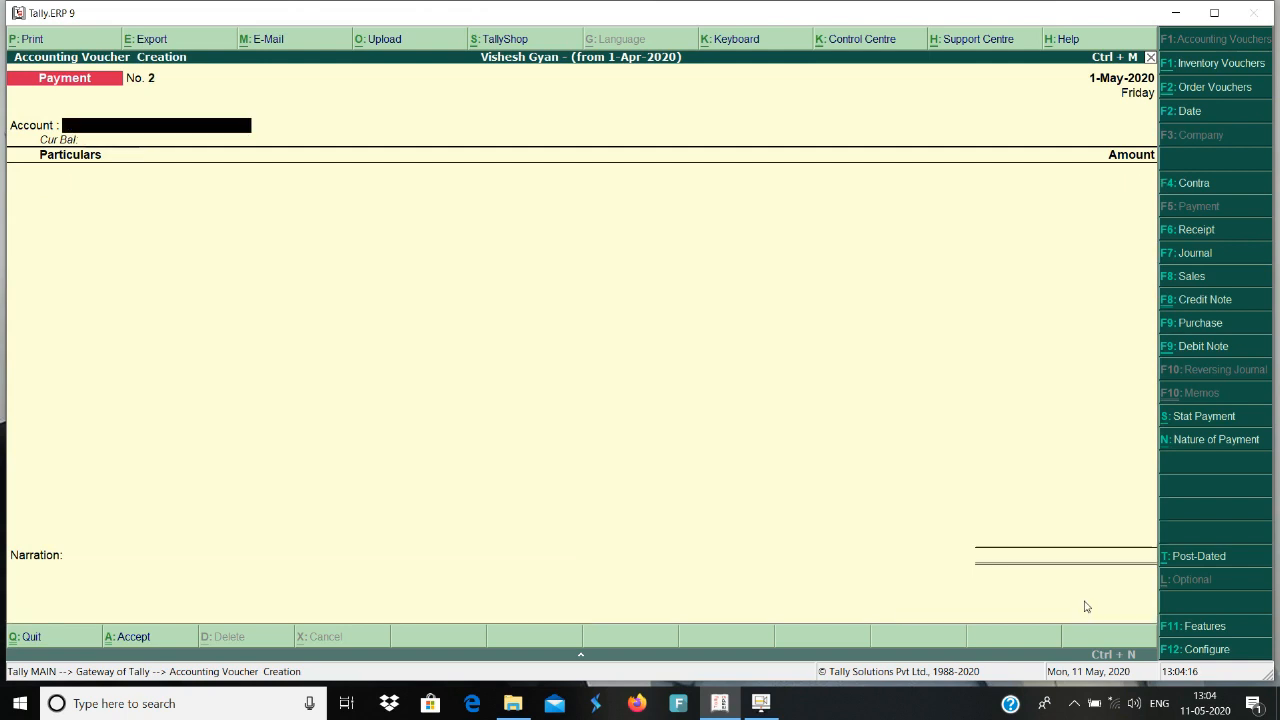
Leave voucher creation and open the Day Book.
key("Escape")
key("Return")
key("d")
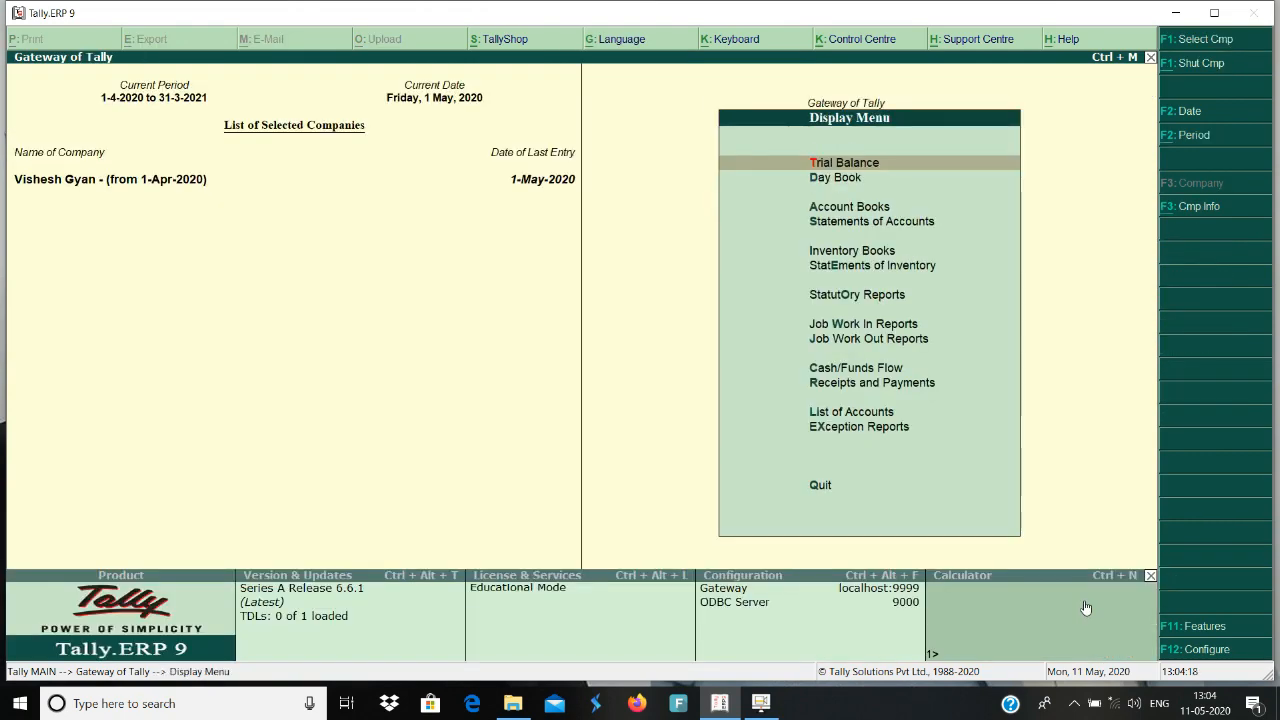
key("d")
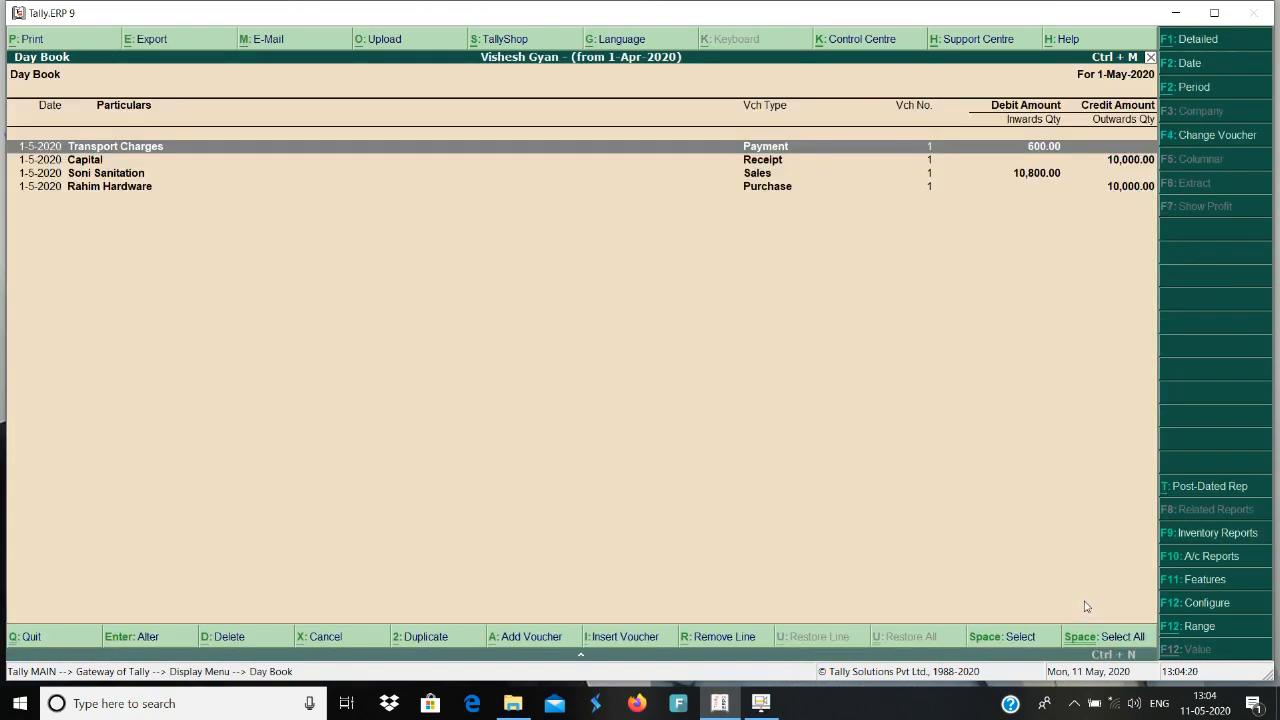
Open the Transport Charges payment from the Day Book and resave it, accepting the modified tax details with conflicts.
key("Return")
key("Return")
key("Return")
key("Return")
key("Return")
key("Return")
key("Return")
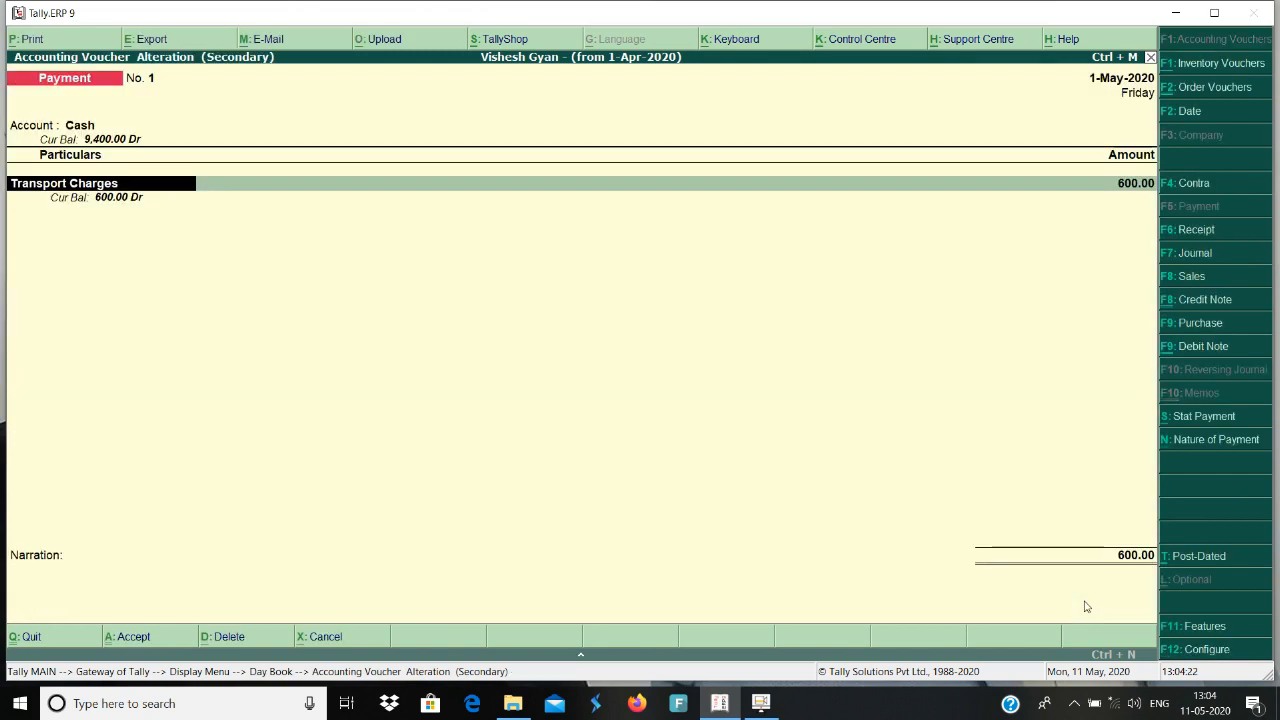
key("Return")
key("Return")
key("Return")
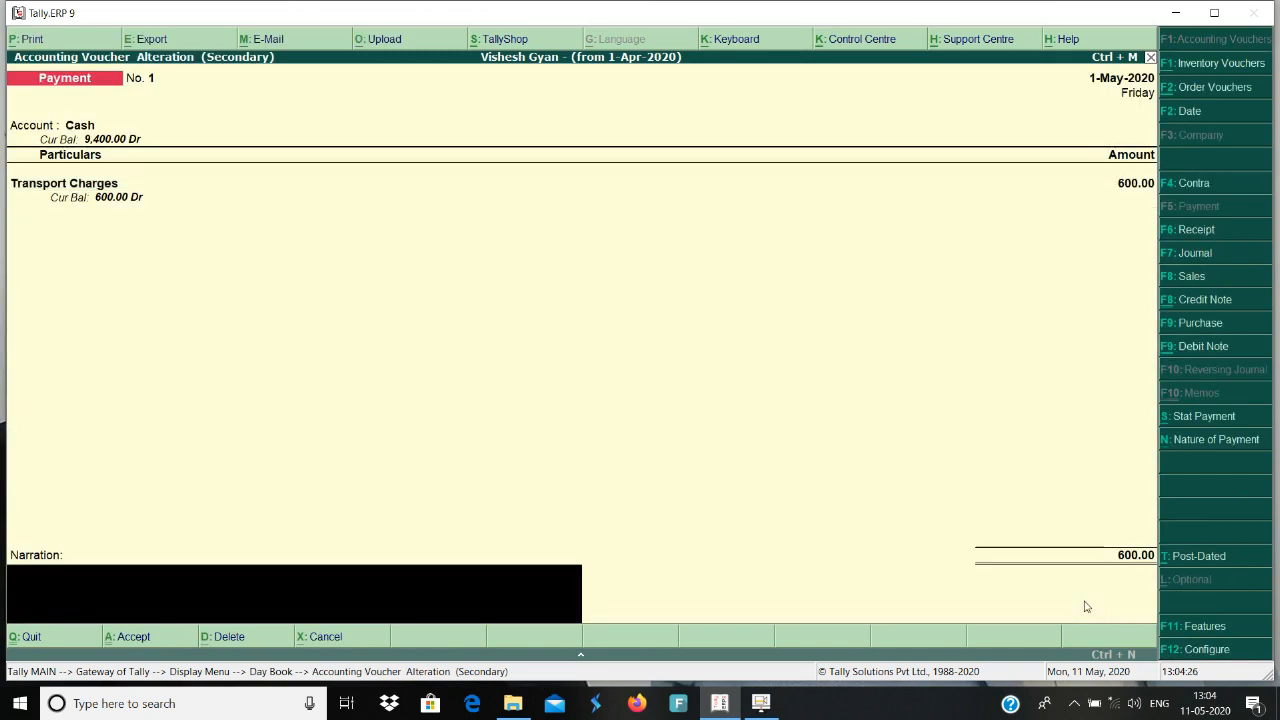
key("Return")
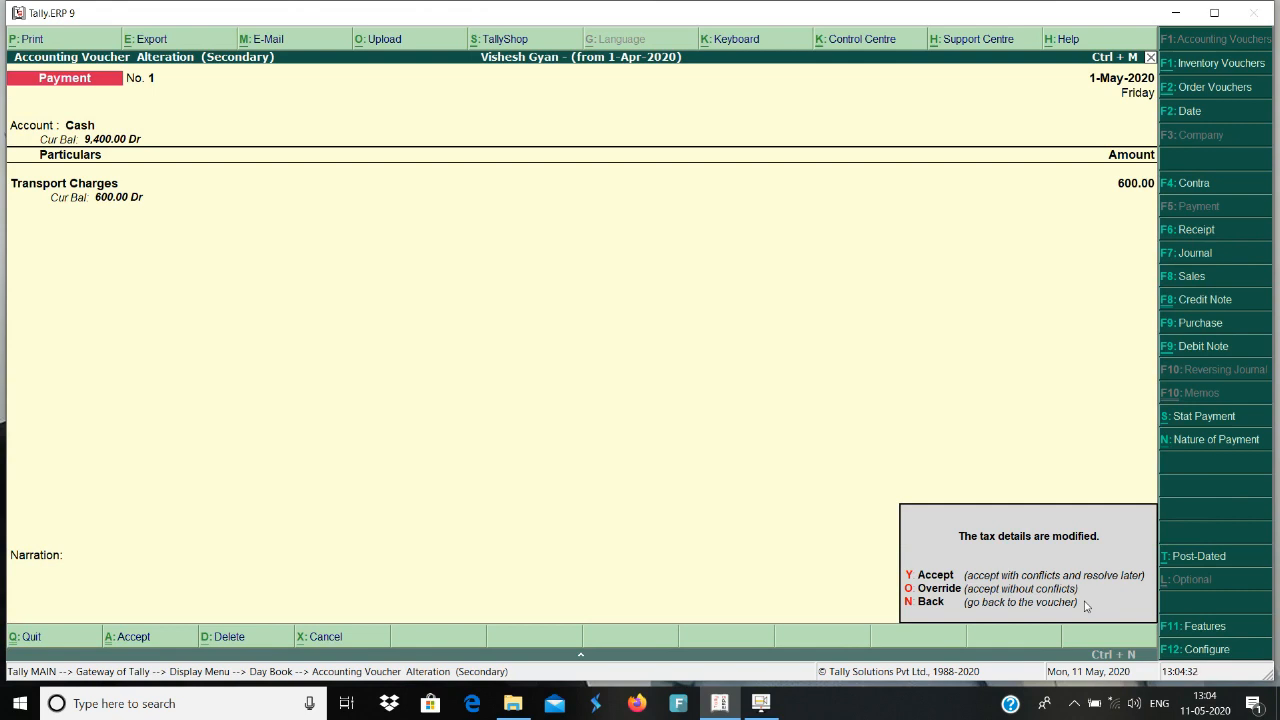
key("y")
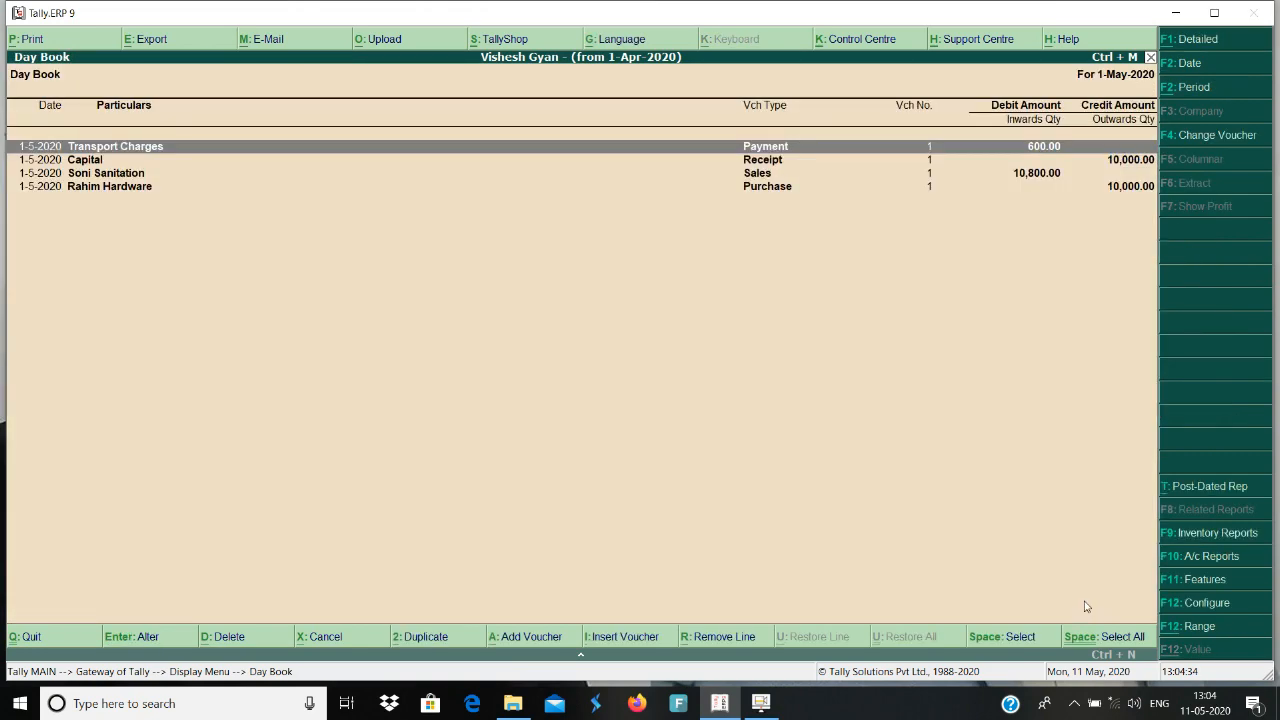
Return to the gateway, reopen the Day Book and open the Soni Sanitation sales voucher for alteration.
key("Escape")
key("Escape")
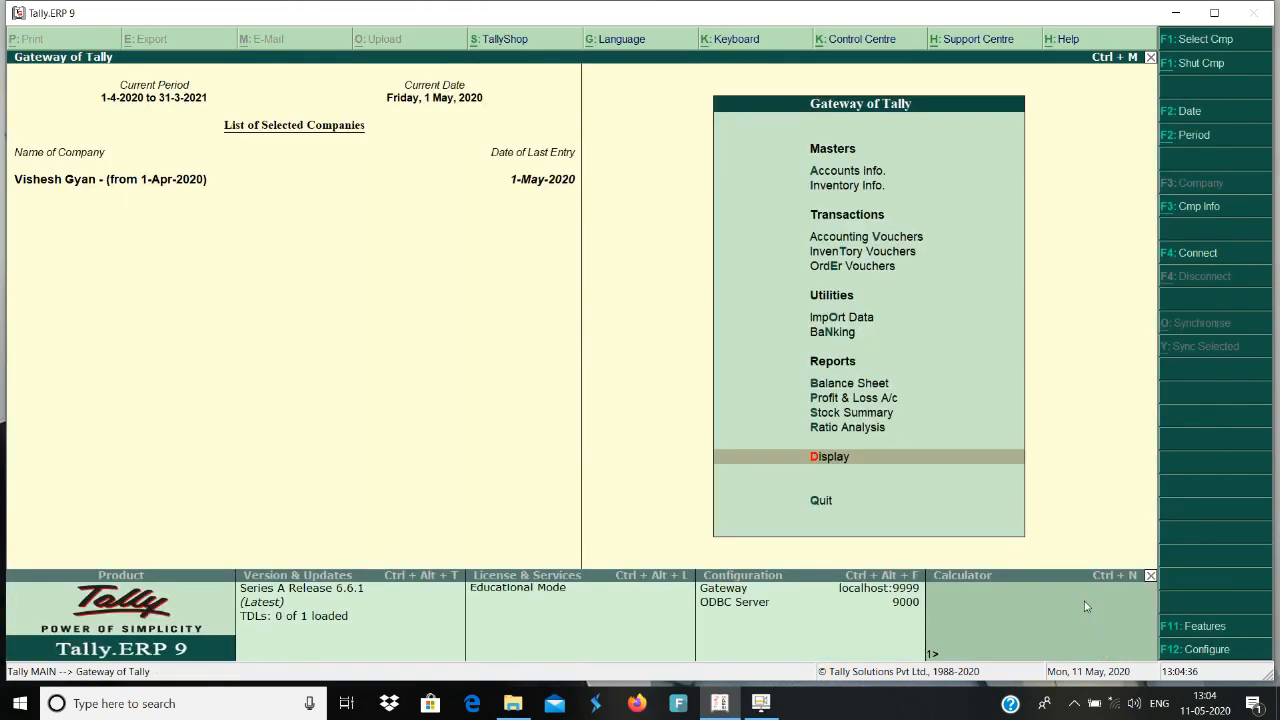
key("Return")
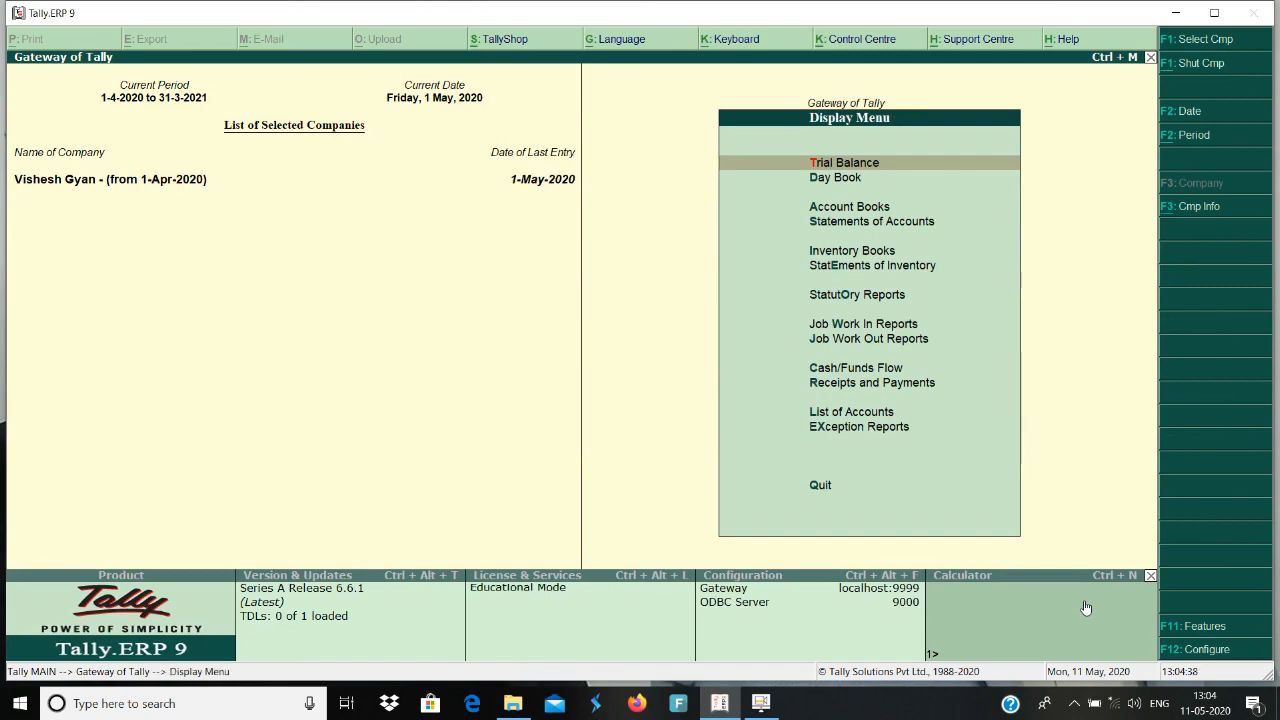
key("Down")
key("Return")
key("Down")
key("Down")
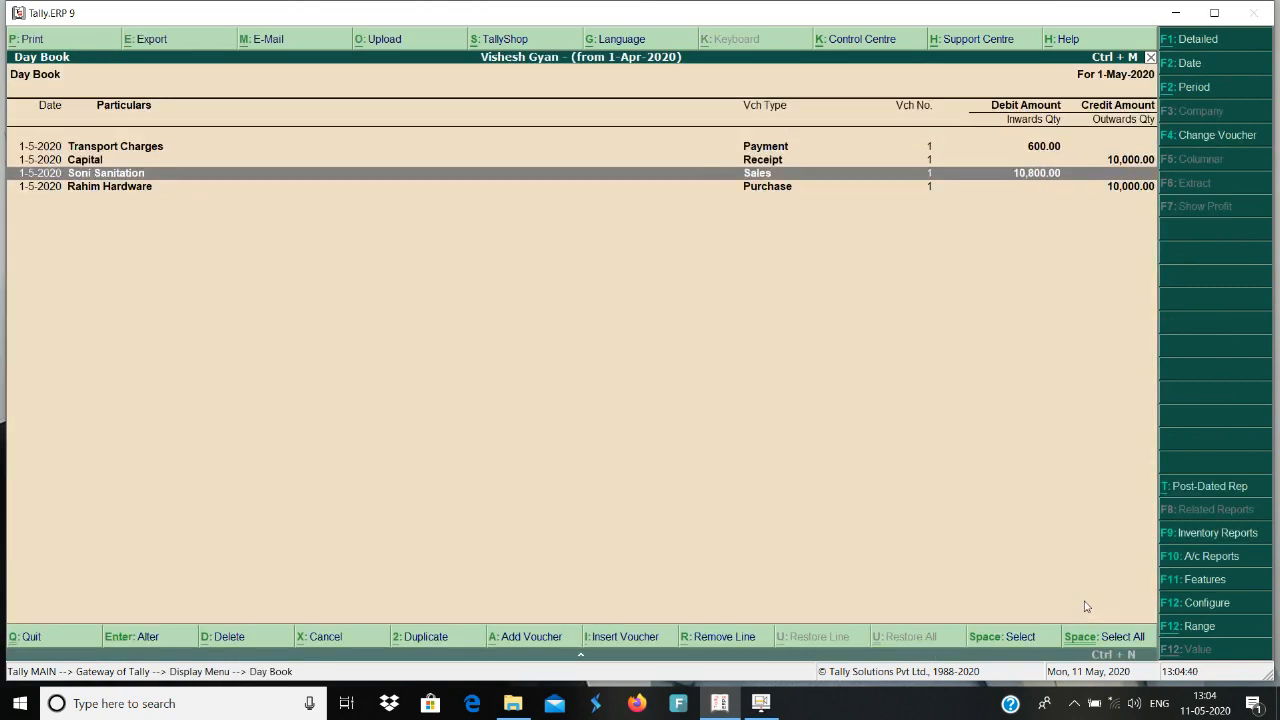
key("Return")
Keep the party details, Sales ledger and Pipe 1" allocation, and proceed to the Output Cgst ledger line.
key("Return")
key("Return")
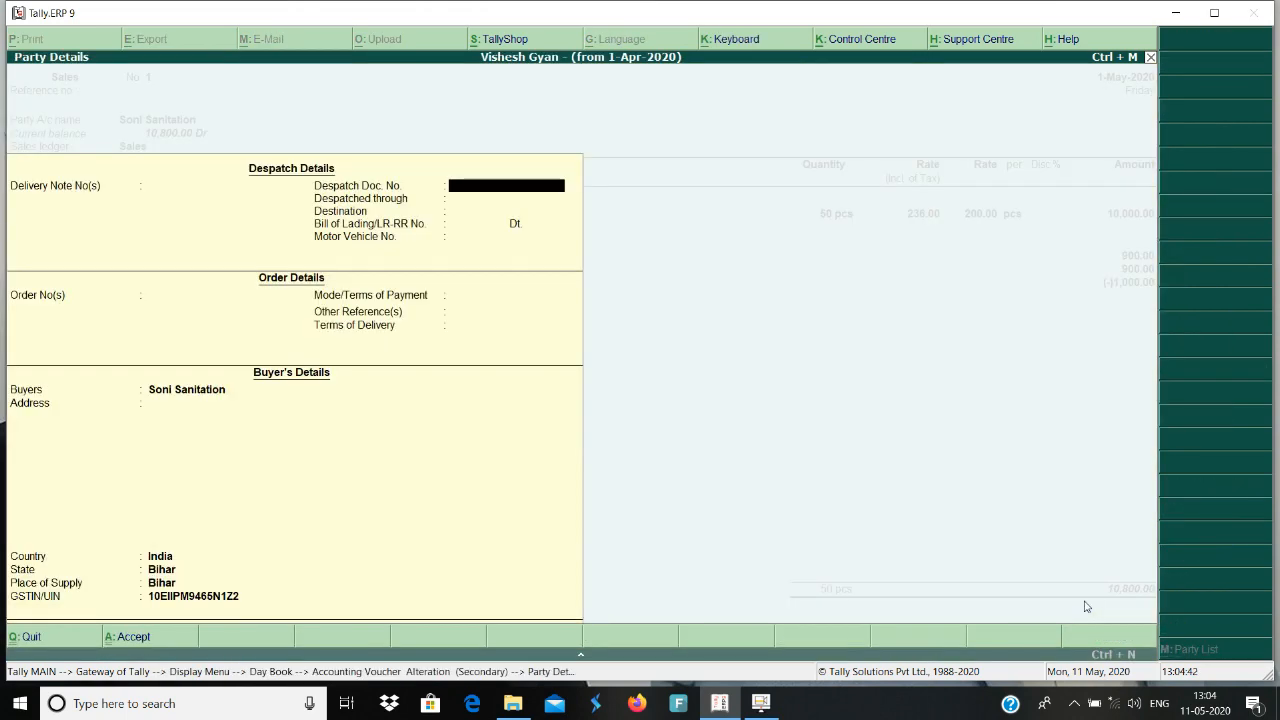
key("Return")
key("Return")
key("Return")
key("Return")
key("Return")
key("Return")
key("Return")
key("Return")
key("Return")
key("Return")
key("Return")
key("Return")
key("Return")
key("Return")
key("Return")
key("Return")
key("Return")
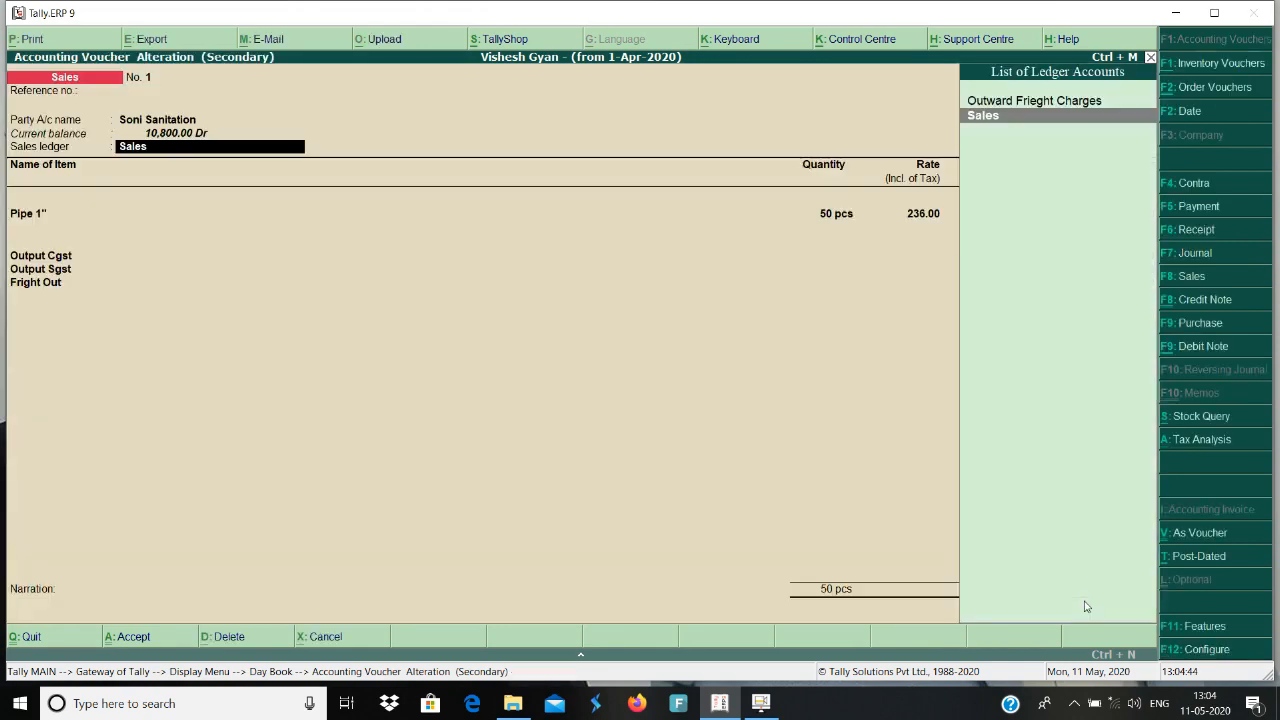
key("Return")
key("Return")
key("Return")
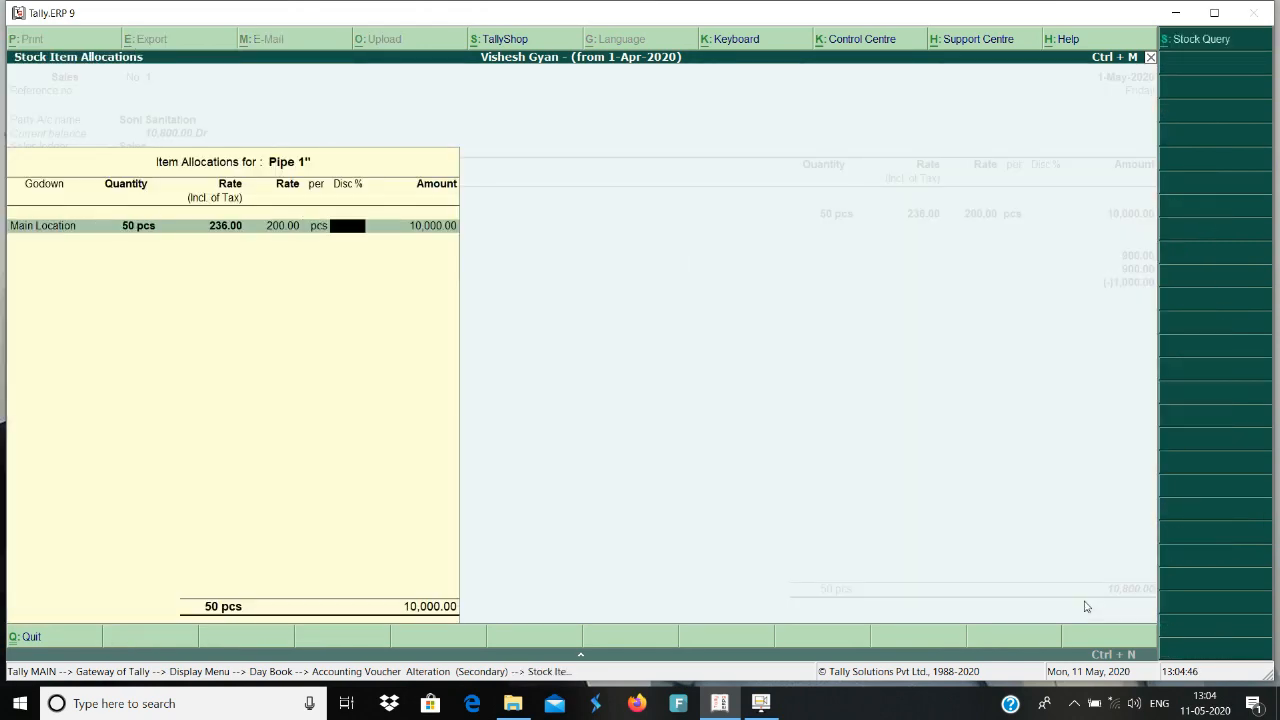
key("Return")
key("Return")
key("Return")
key("Return")
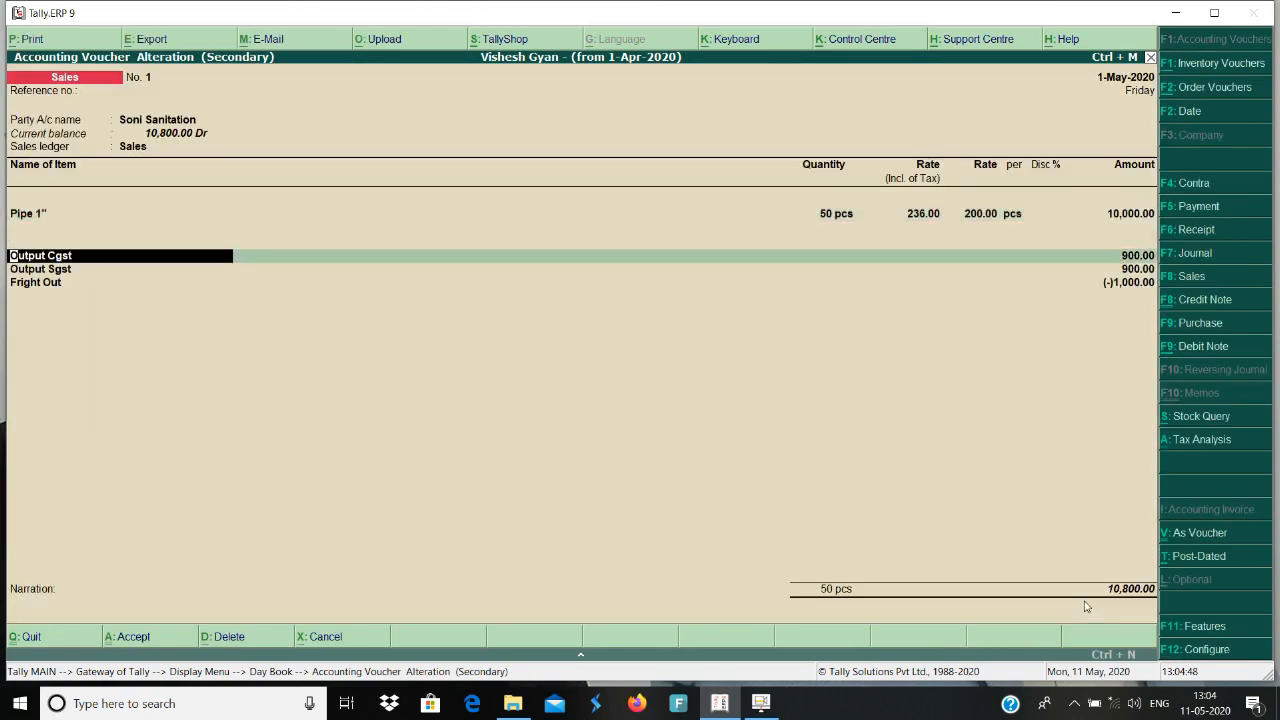
Replace the first ledger line below Pipe 1" with Outward Frieght Charges and set its amount to 600.
type("Ou")
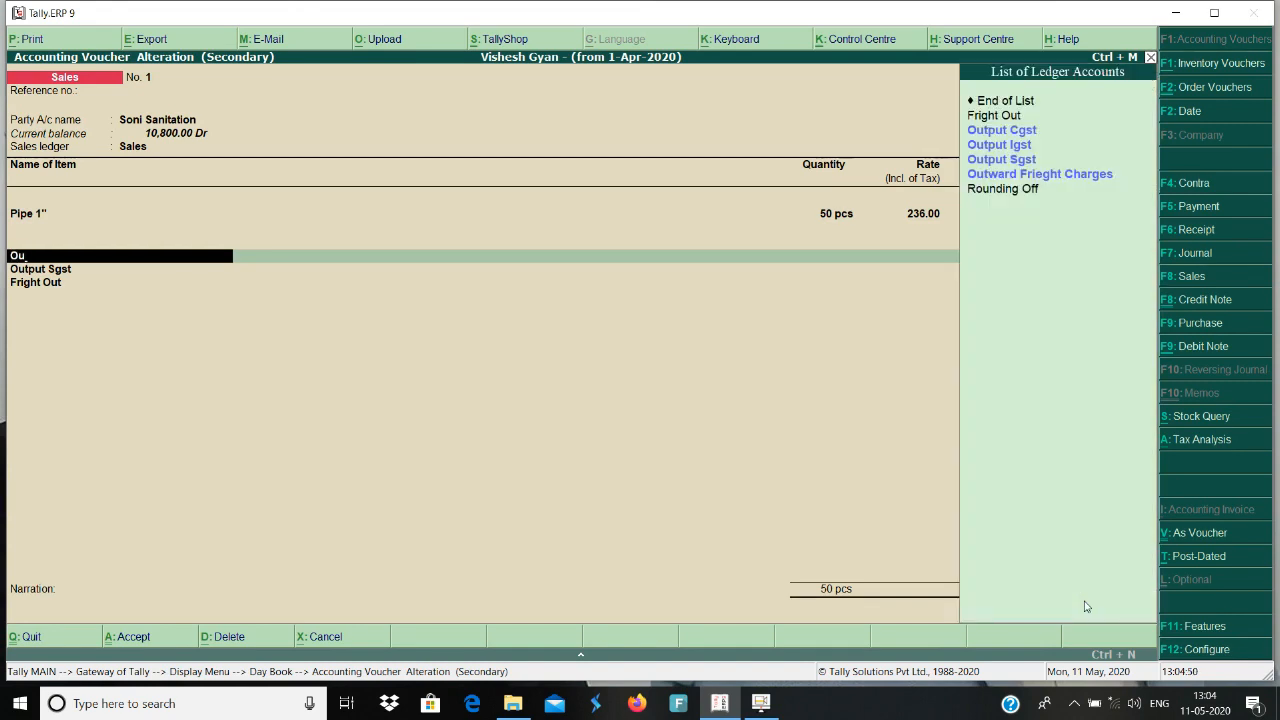
key("Down")
key("Down")
key("Down")
key("Down")
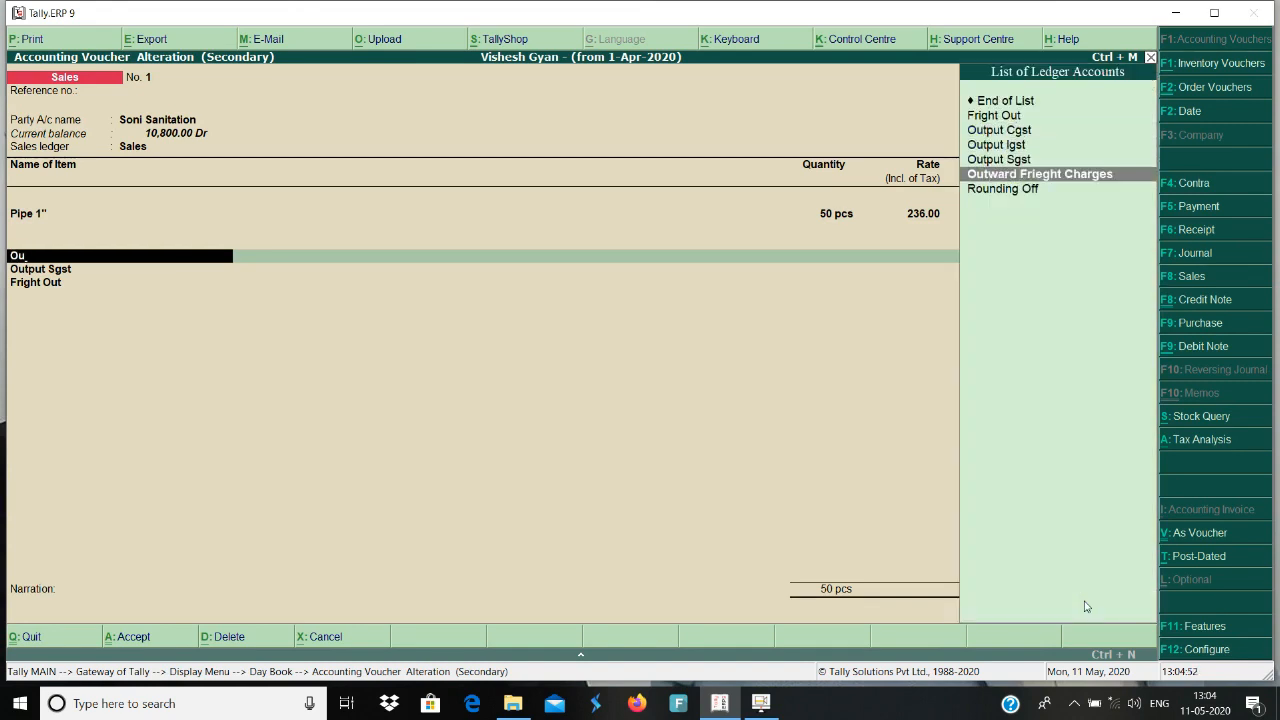
key("Return")
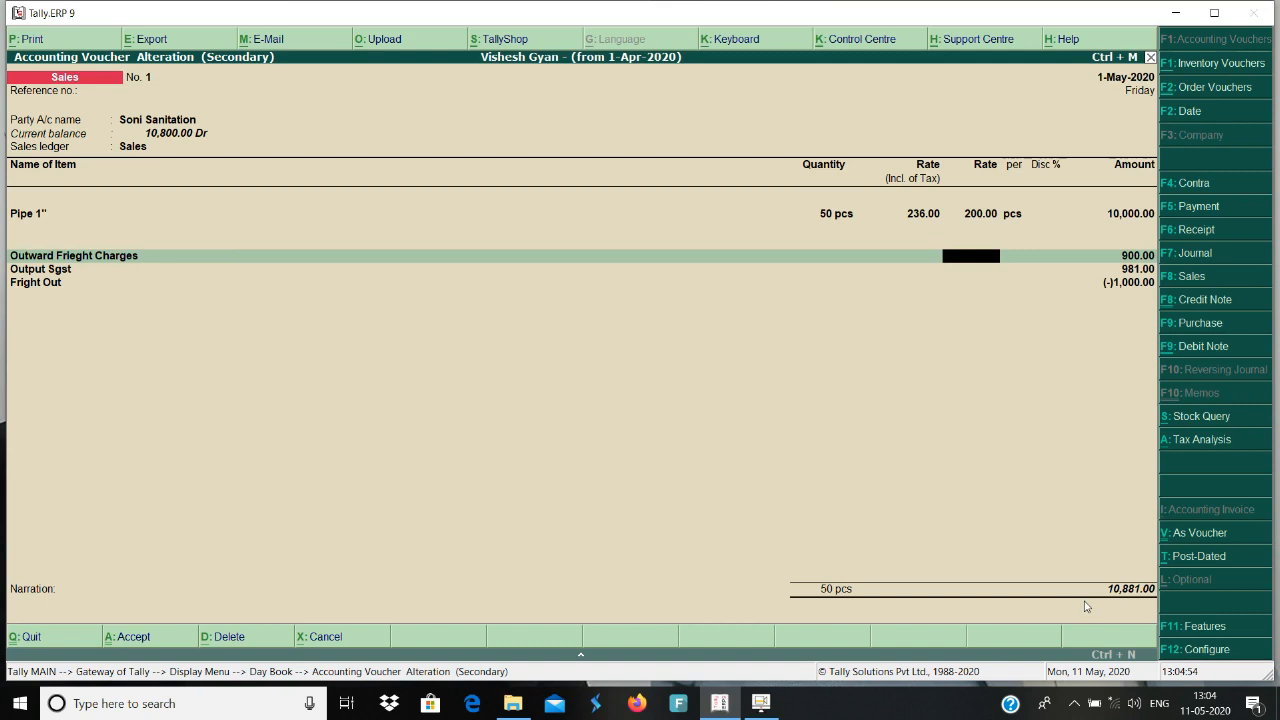
key("Return")
type("70")
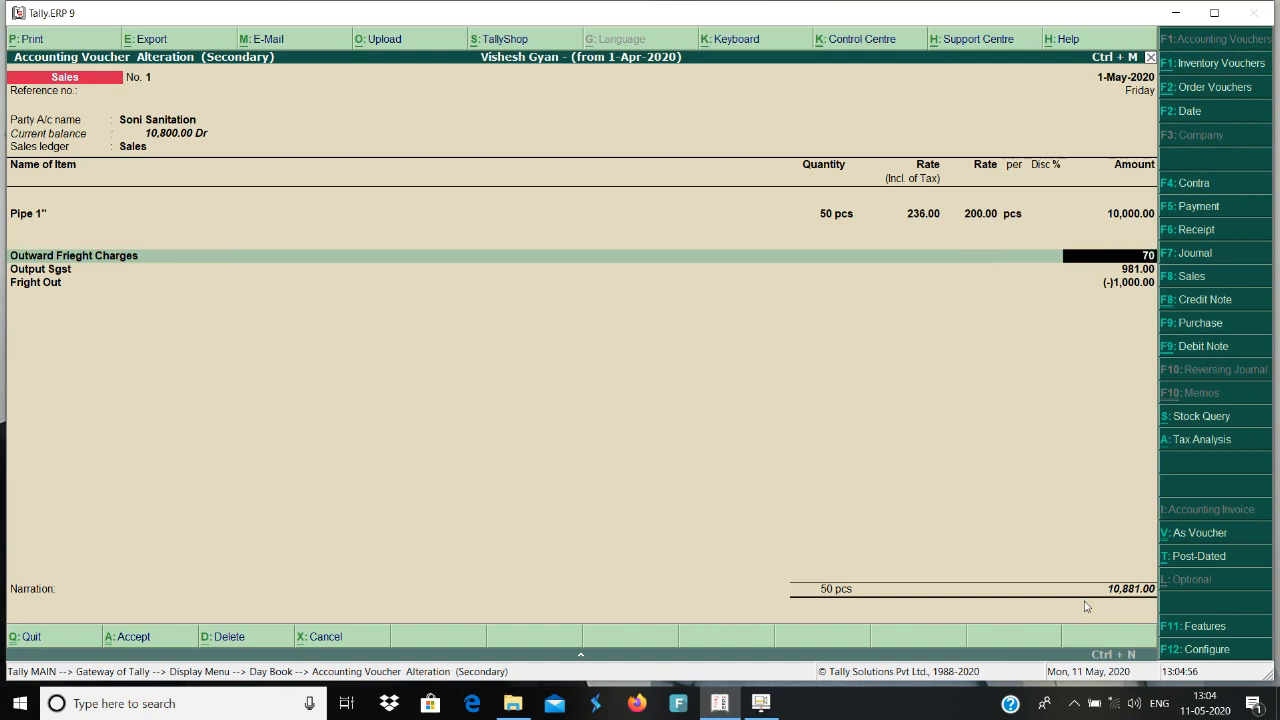
key("BackSpace")
key("BackSpace")
type("600")
key("Return")
Replace the next two ledger lines with Output Cgst and Output Sgst, keeping their calculated amounts.
type("Ou")
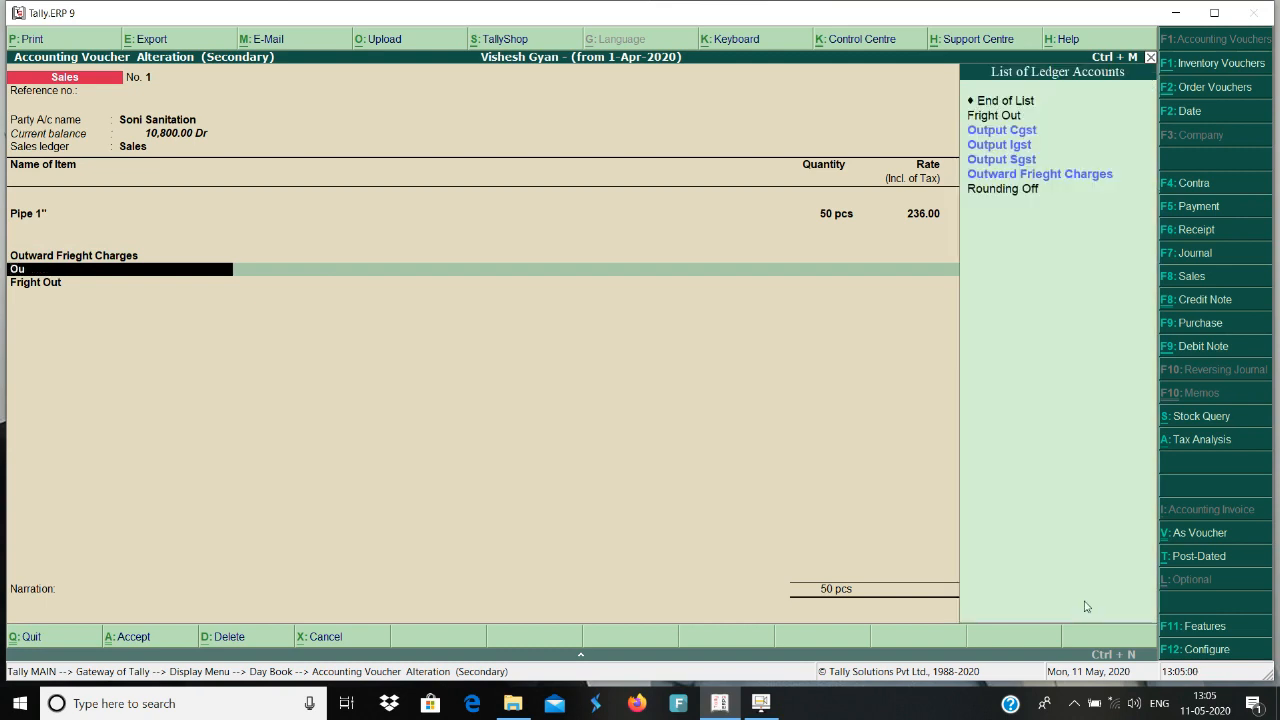
key("Down")
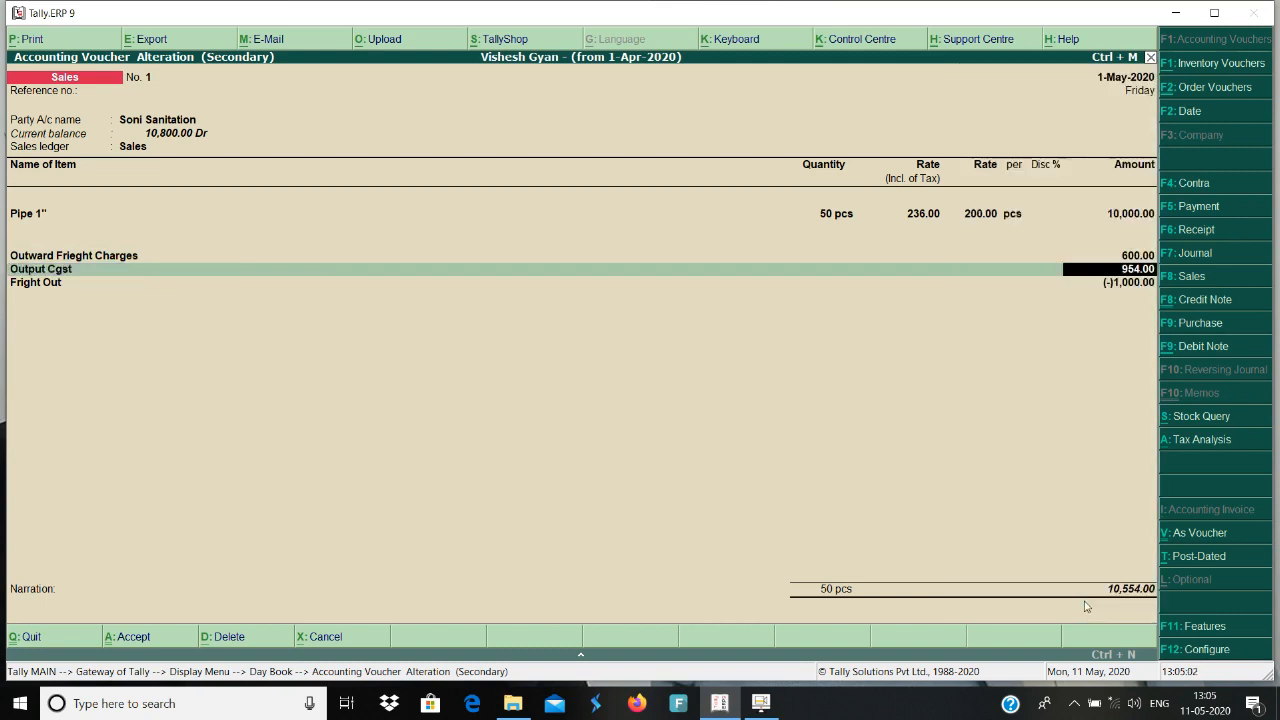
key("Return")
type("Ou")
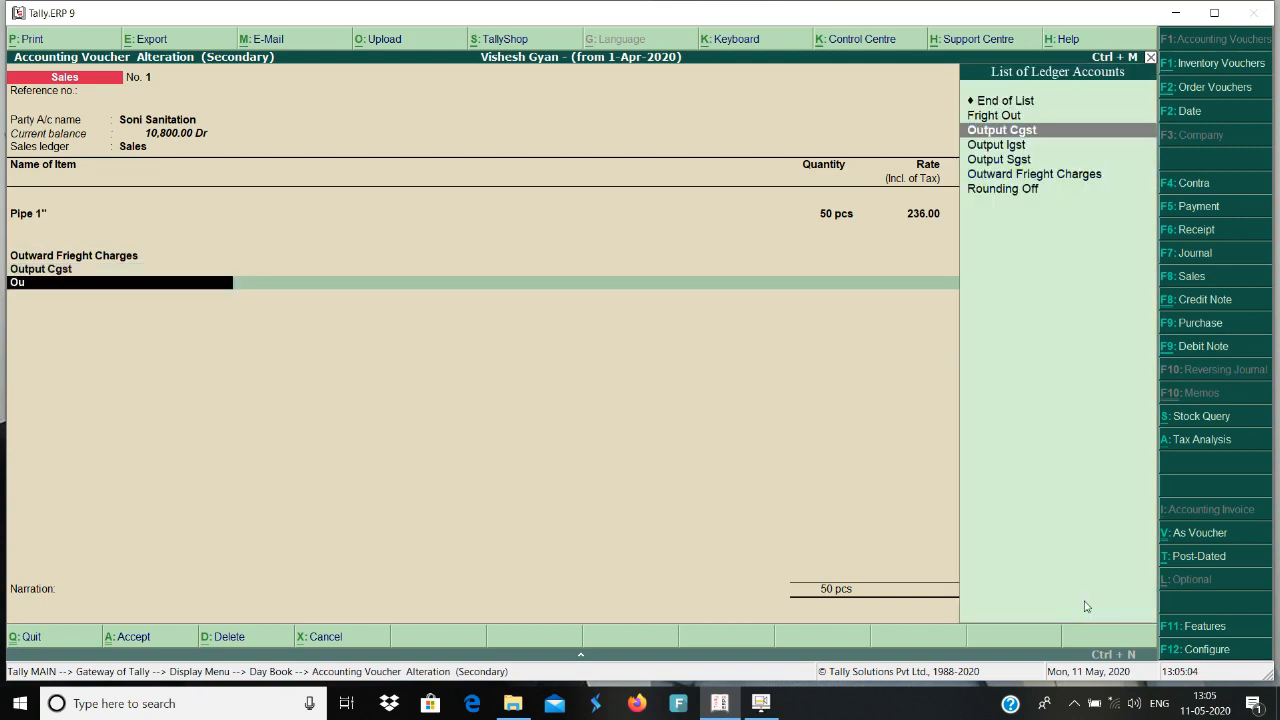
key("Down")
key("Down")
key("Return")
key("Return")
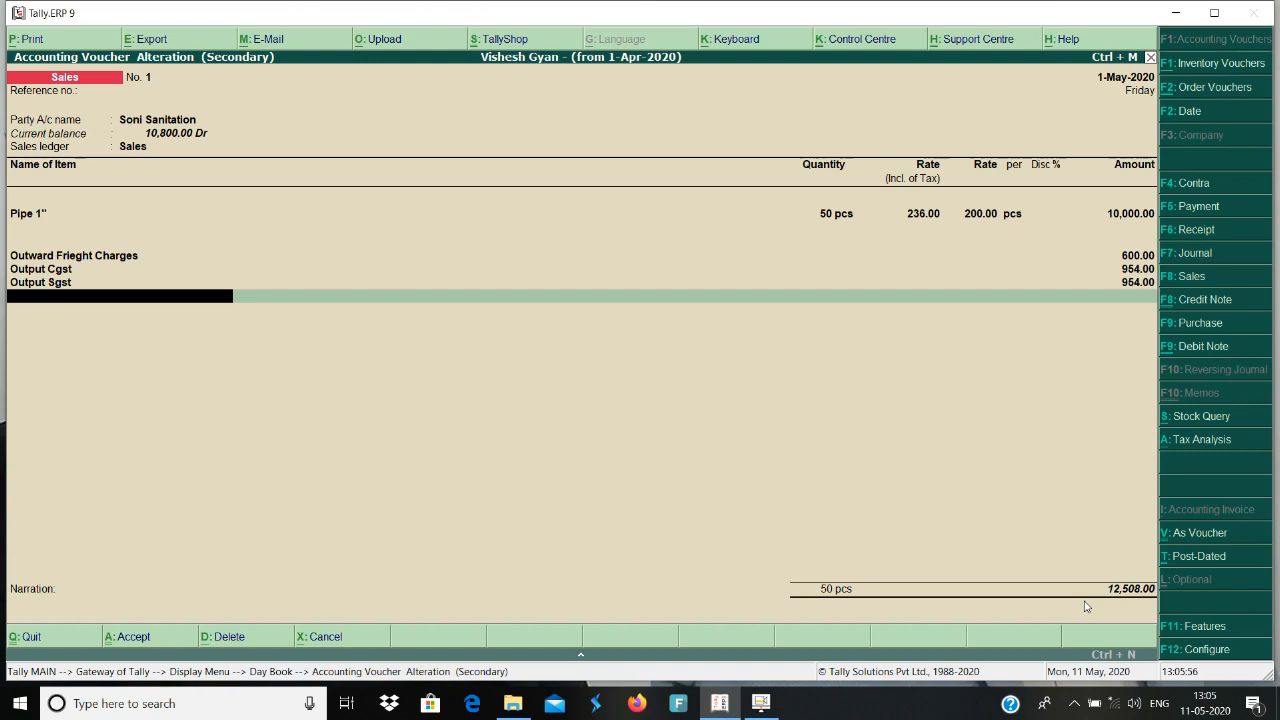
Recheck the Outward Frieght Charges amount, save the altered sales voucher and leave the Day Book.
key("BackSpace")
key("BackSpace")
key("BackSpace")
key("BackSpace")
key("BackSpace")
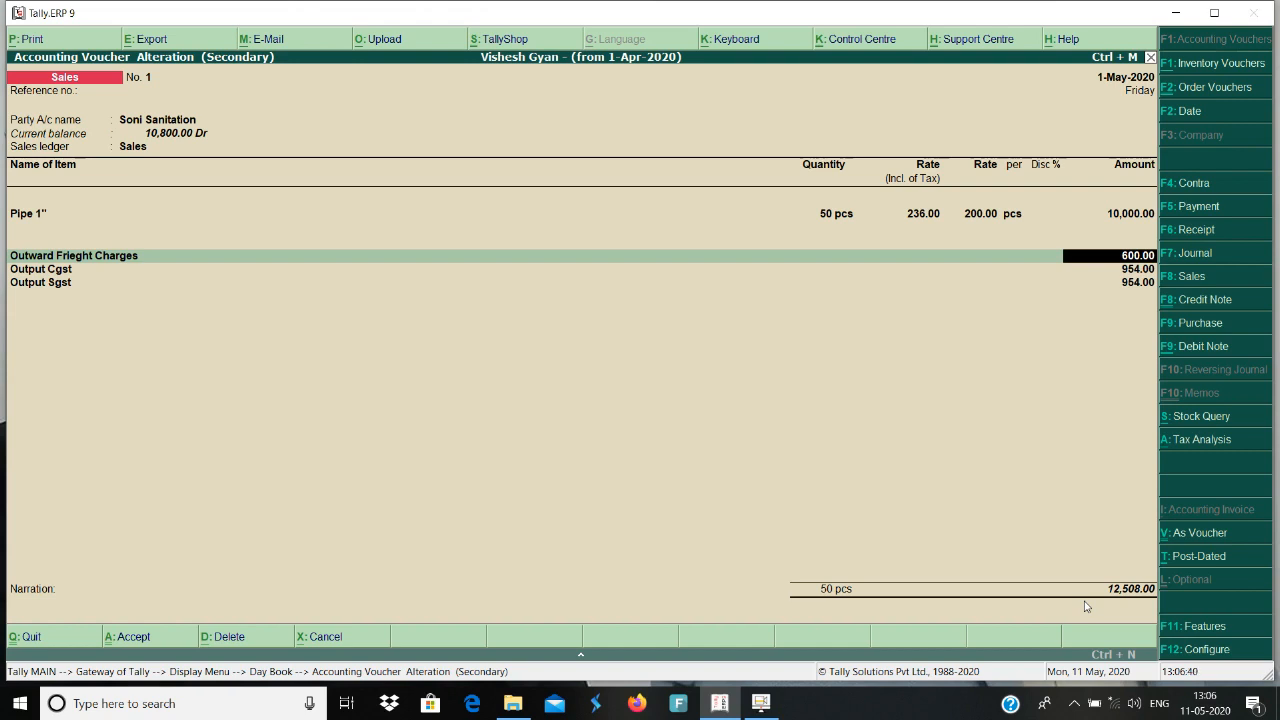
key("Return")
key("Return")
key("Return")
key("Return")
key("Return")
key("Return")
key("Return")
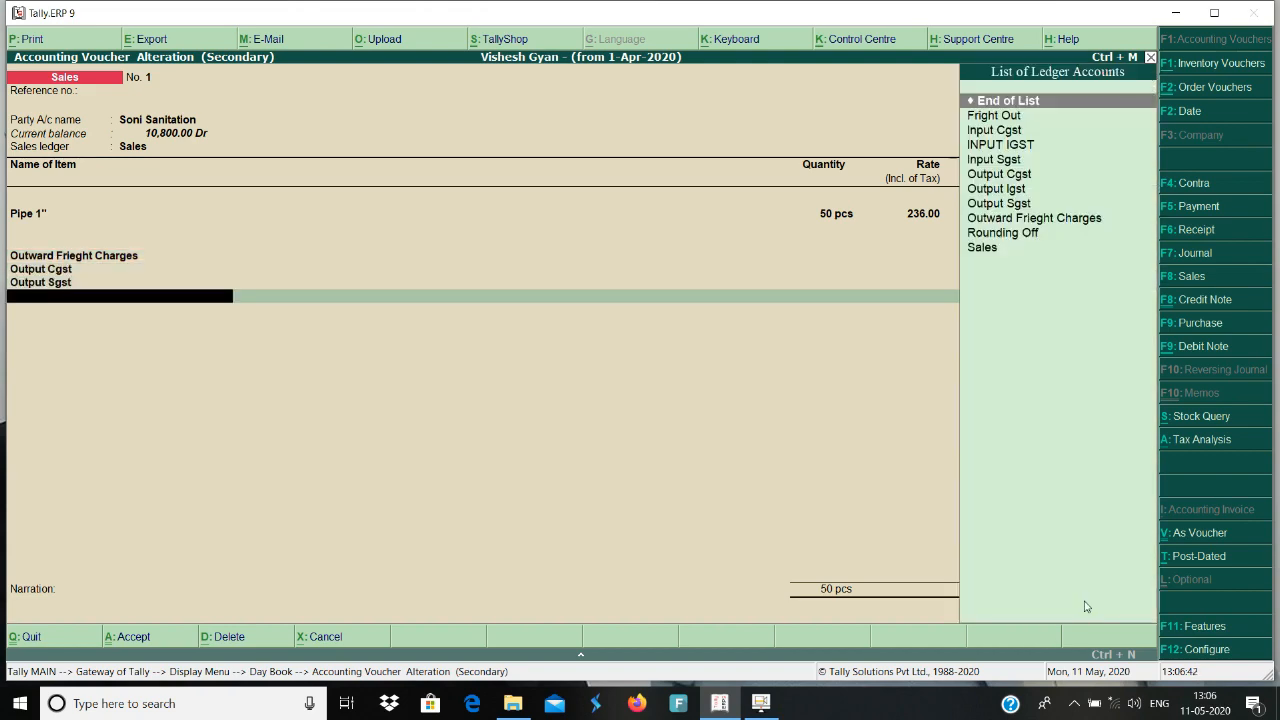
key("Return")
key("Return")
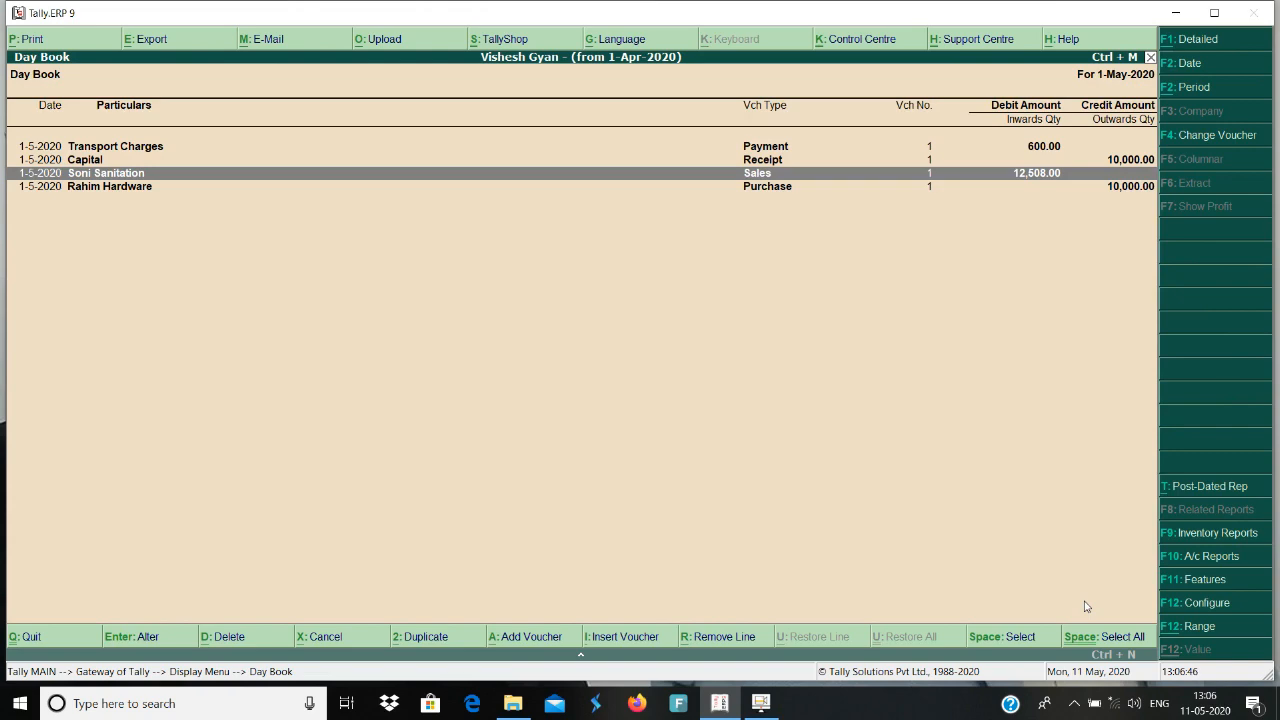
key("Escape")
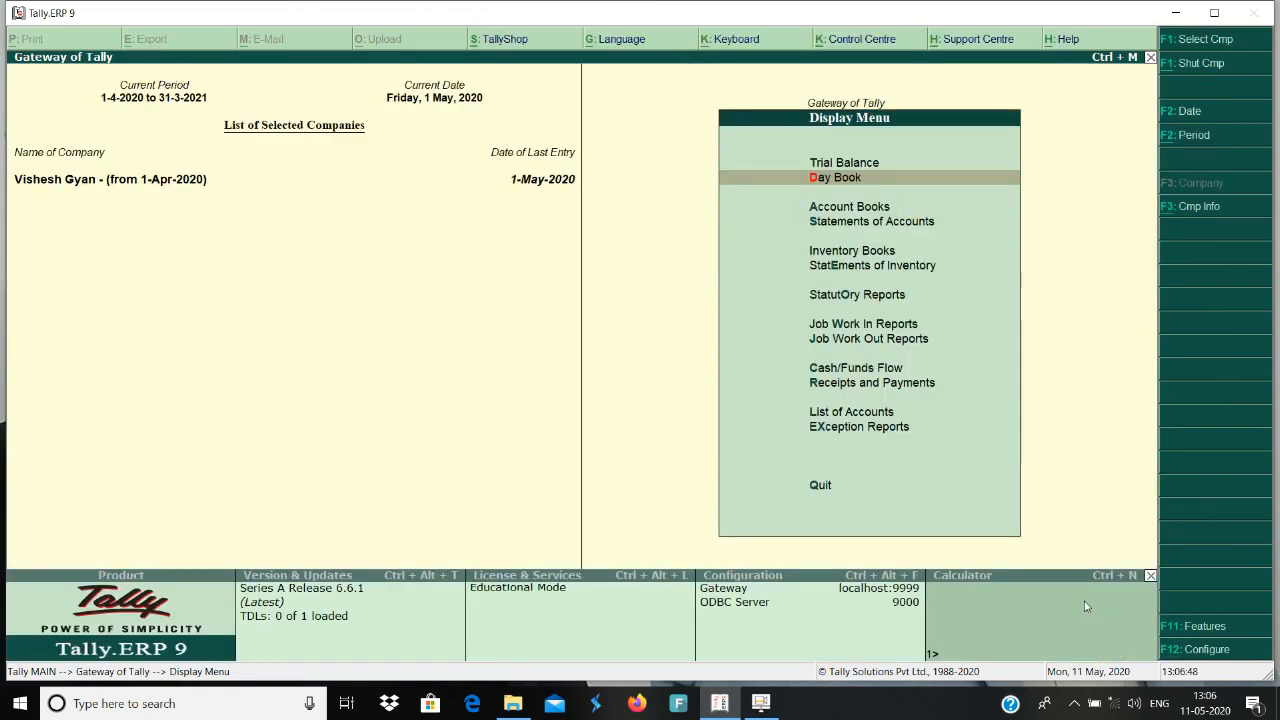
key("Escape")
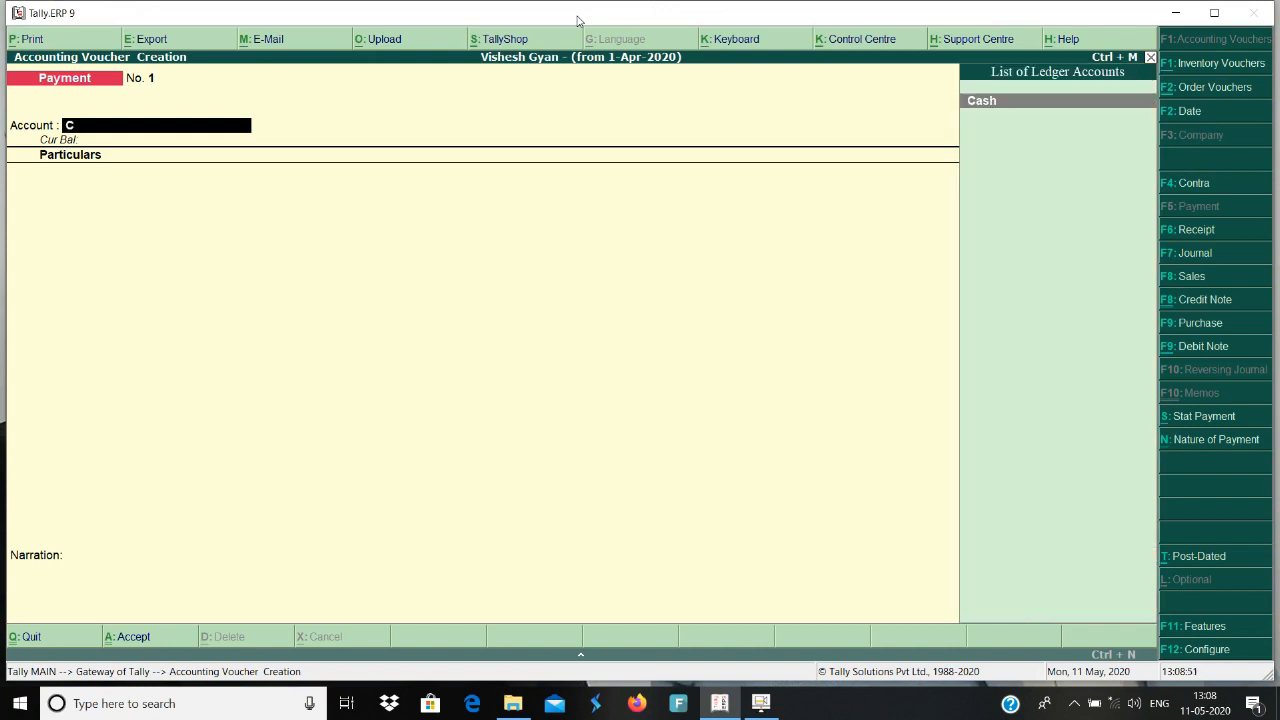
Set Cash as the payment account and pick TCI EXPRESS COURIER from the ledger list as the party, accepting its details.
key("Return")
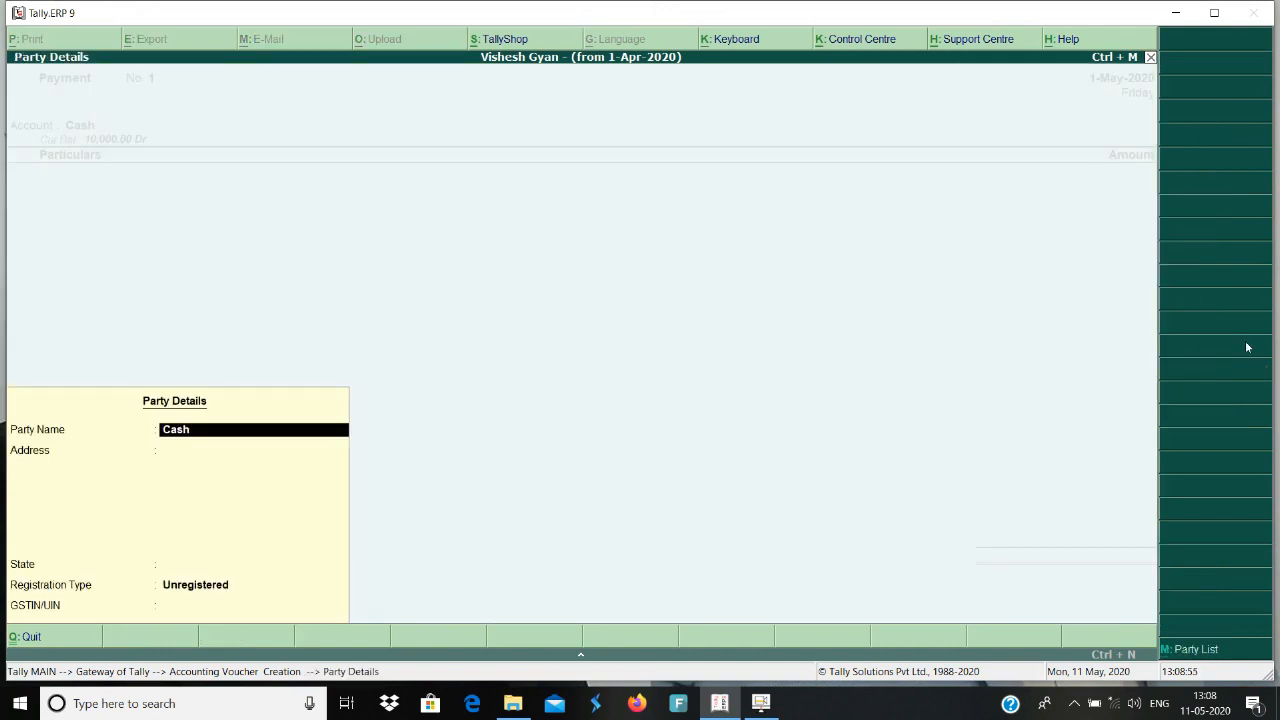
left_click(1200, 650)
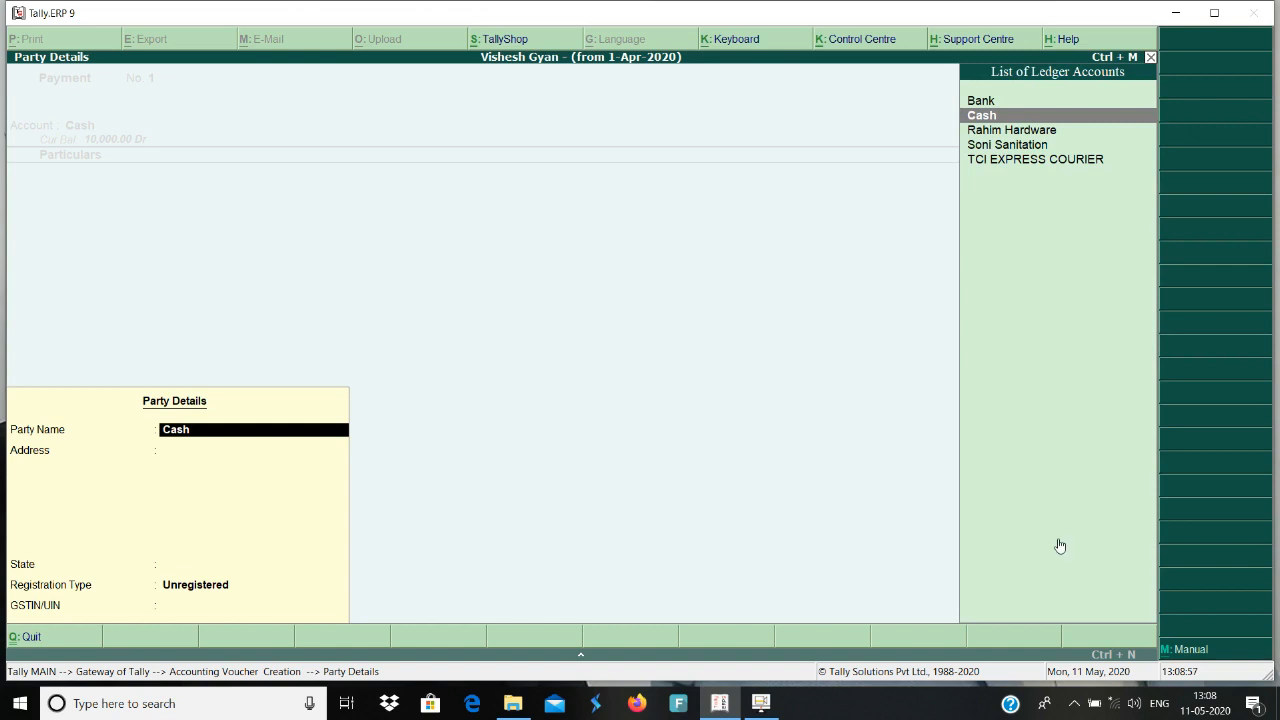
key("Down")
key("Down")
key("Down")
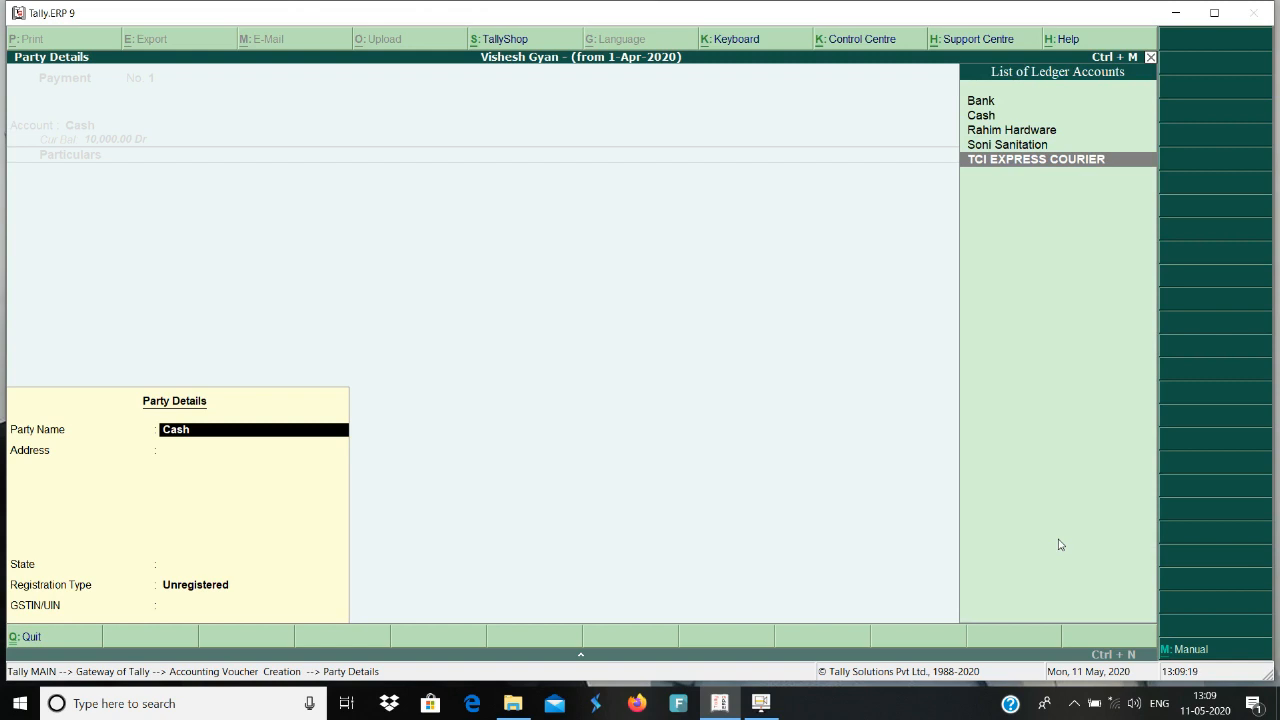
key("Return")
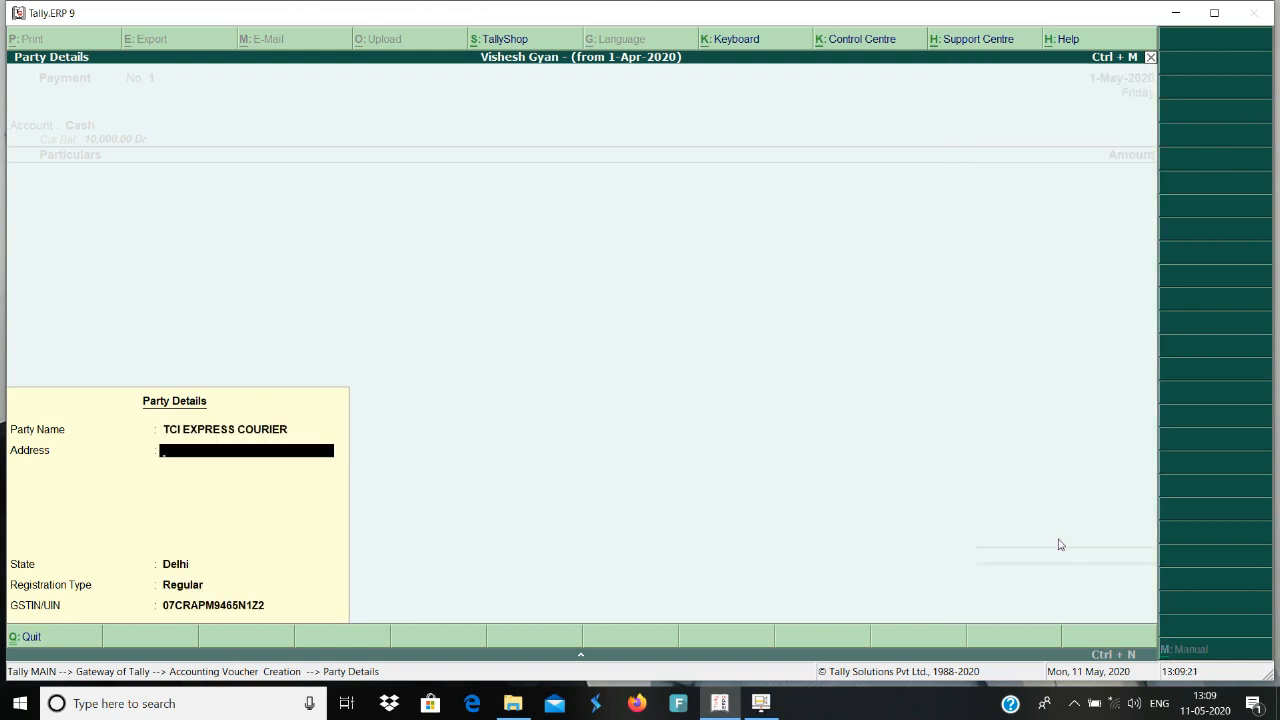
key("Return")
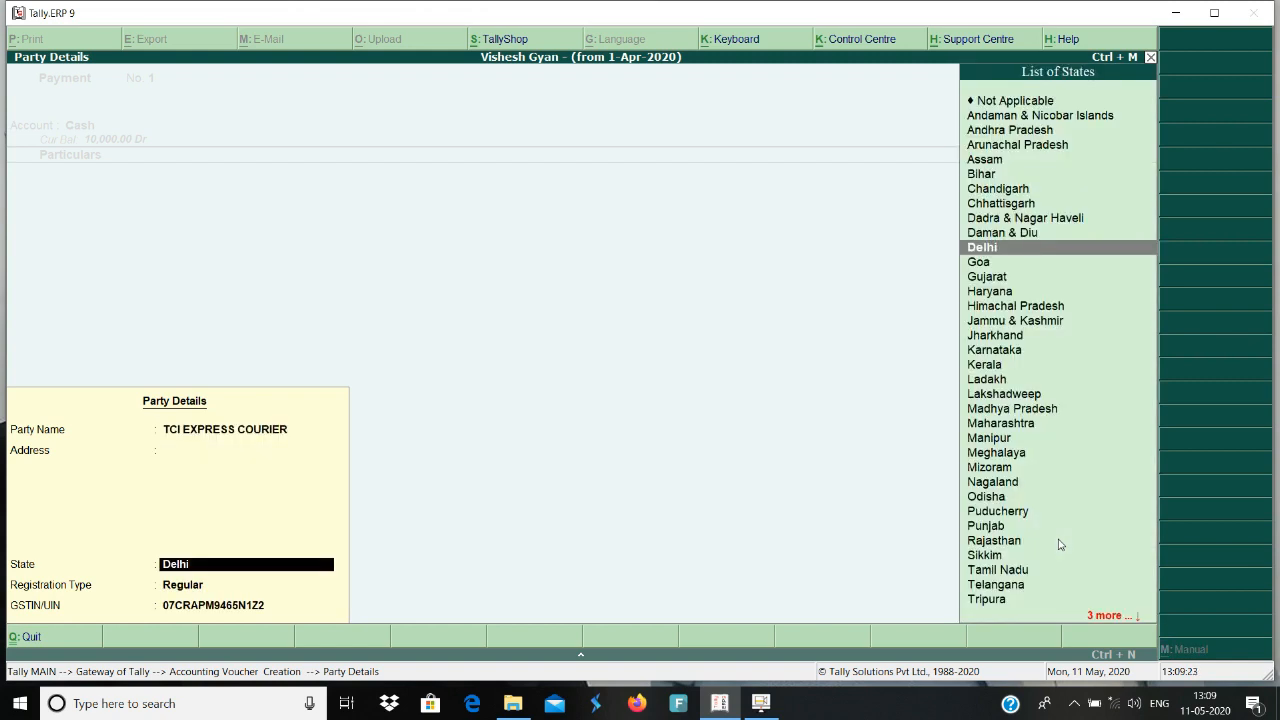
key("Return")
key("Return")
key("Return")
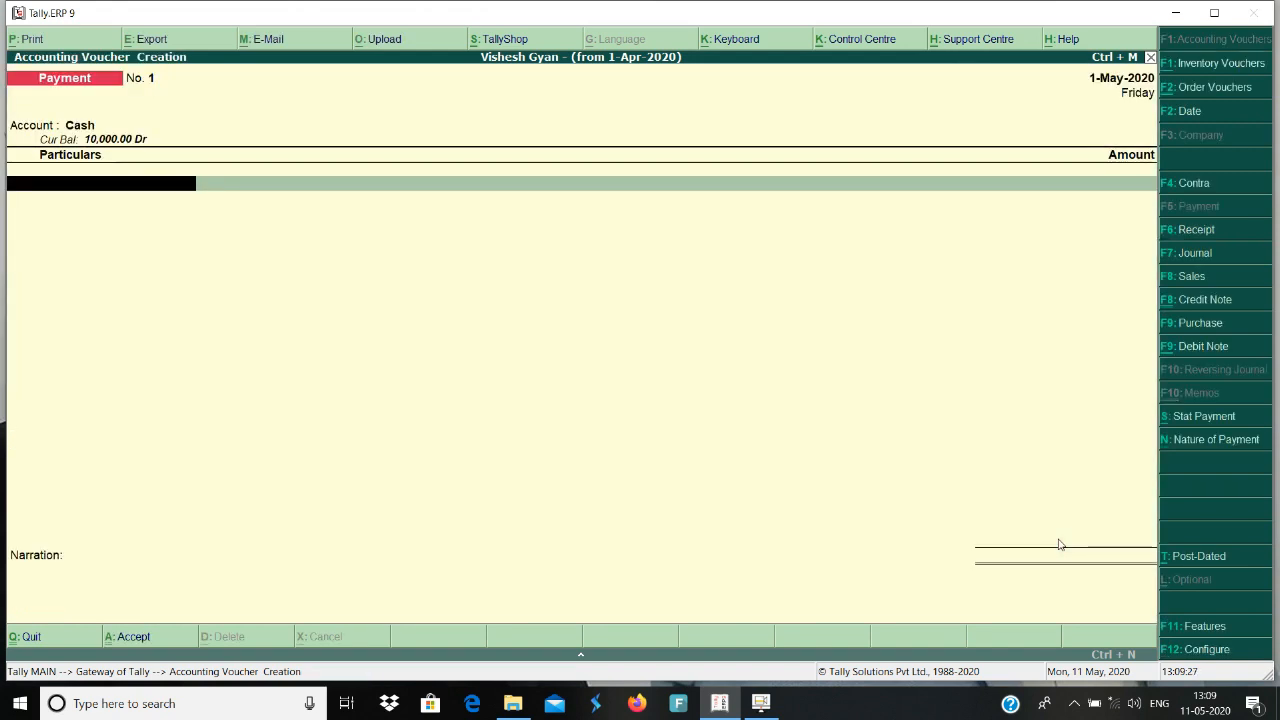
Enter Courier Charges as the payment's ledger and accept the default Interstate Purchase Taxable classification.
type("co")
key("Return")
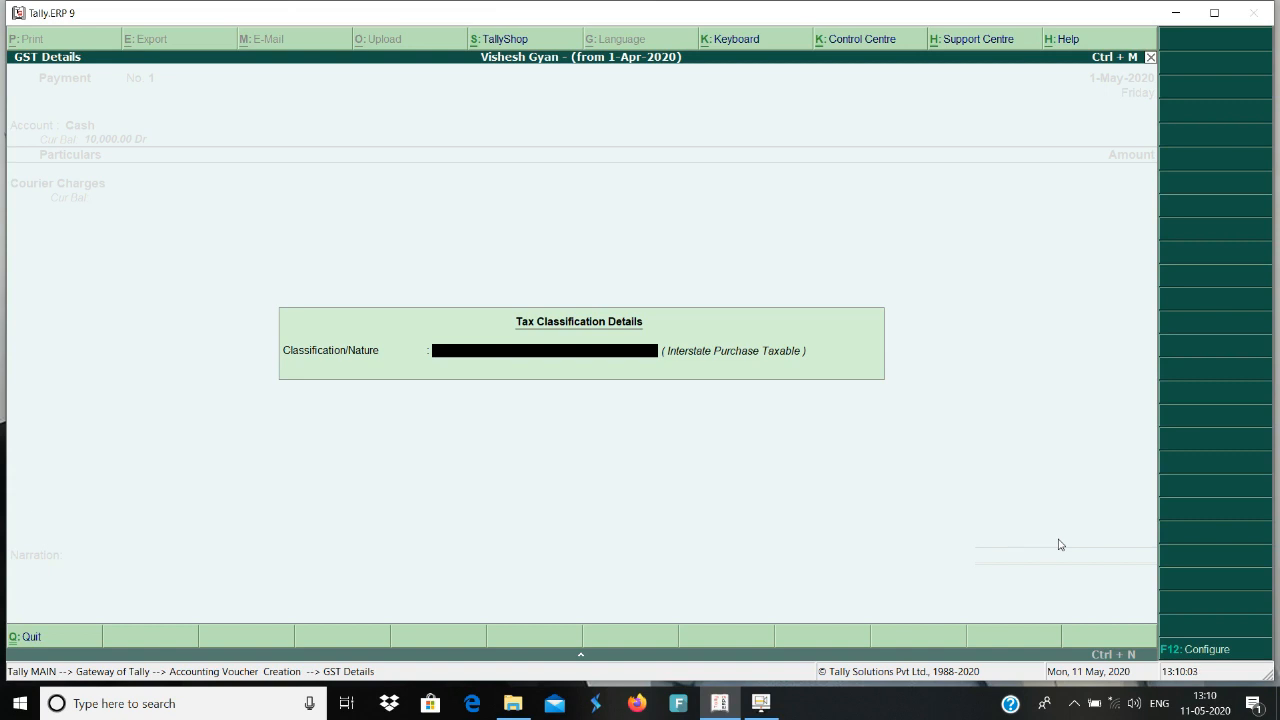
key("Return")
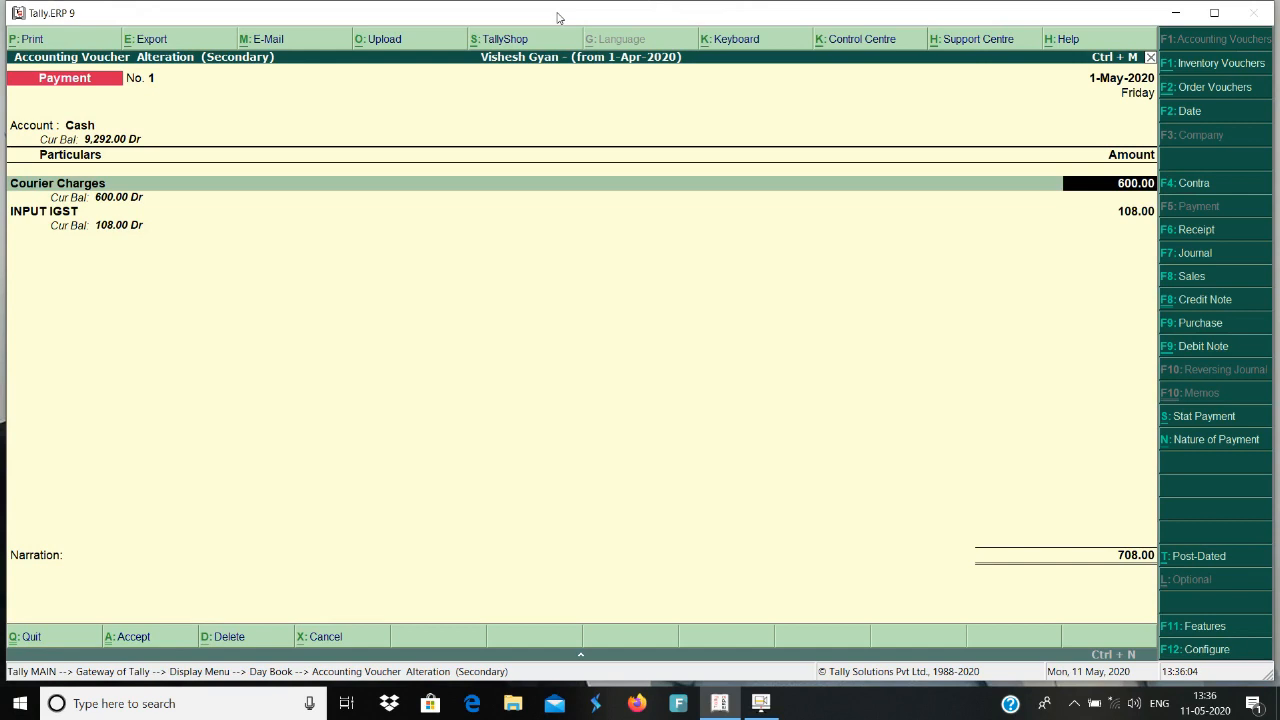
Review the Courier Charges and INPUT IGST lines of the payment voucher and accept it back to the Day Book.
key("Return")
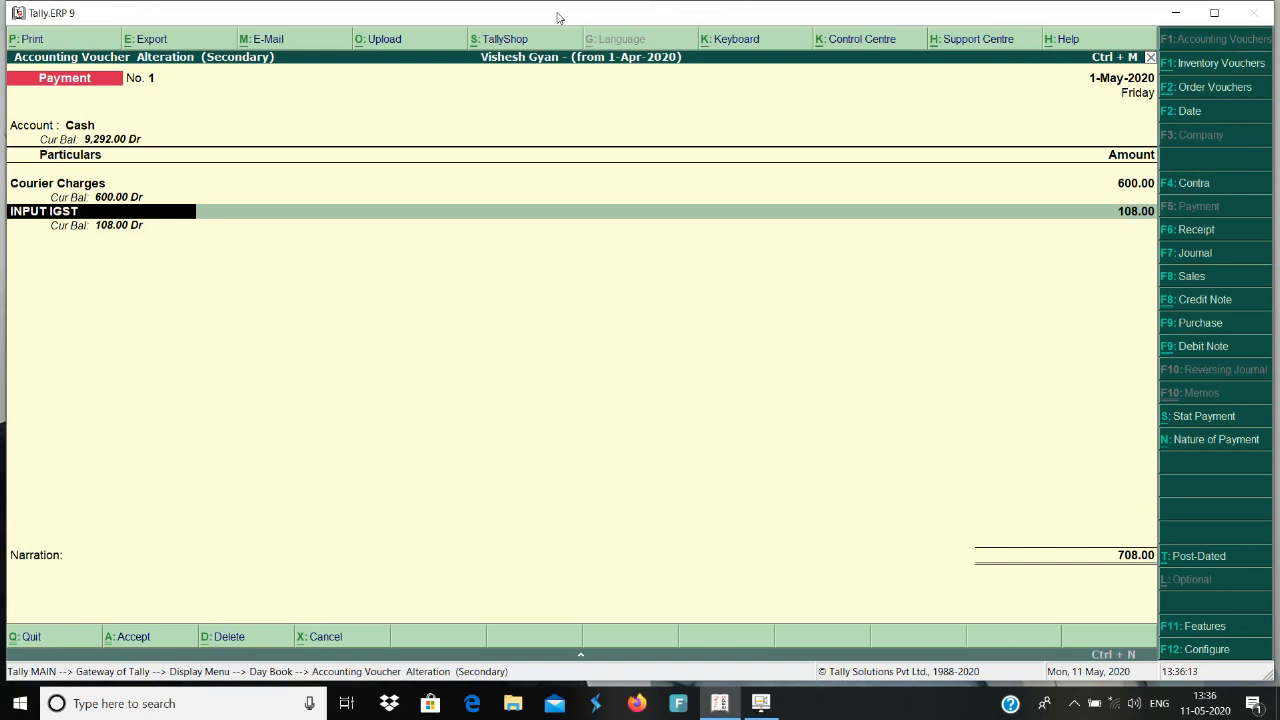
key("Return")
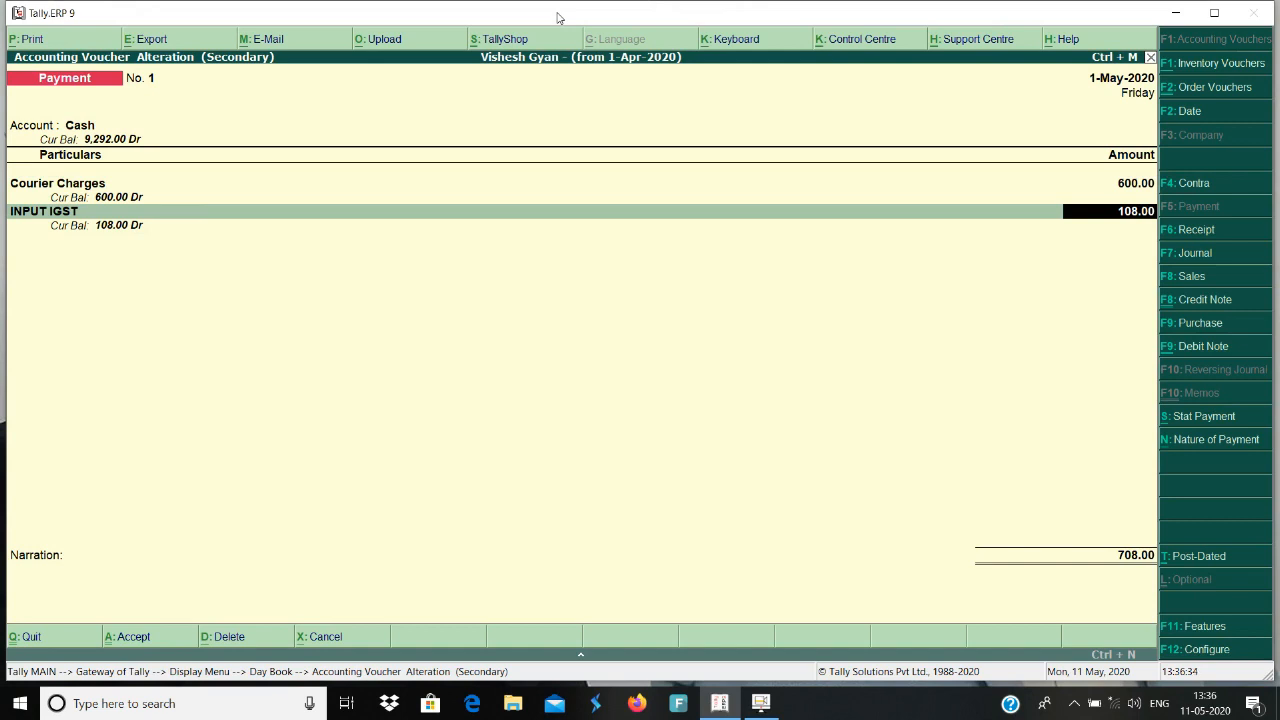
key("Up")
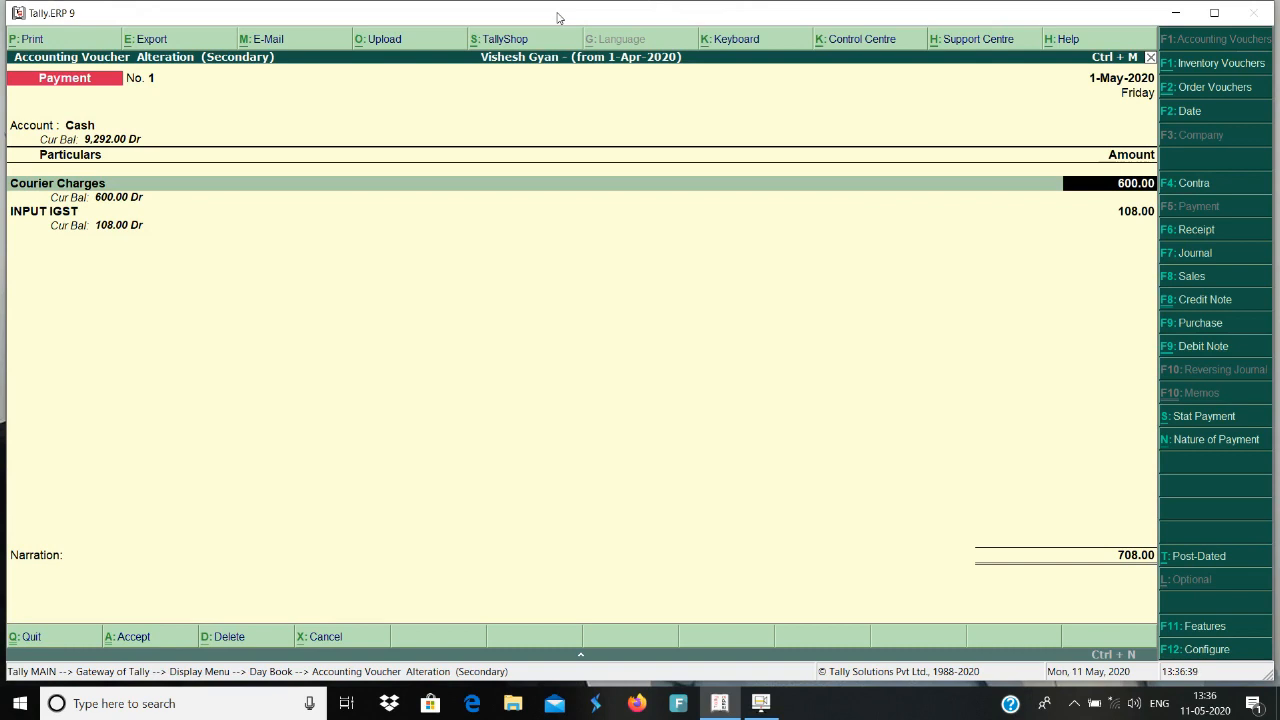
key("Return")
key("Return")
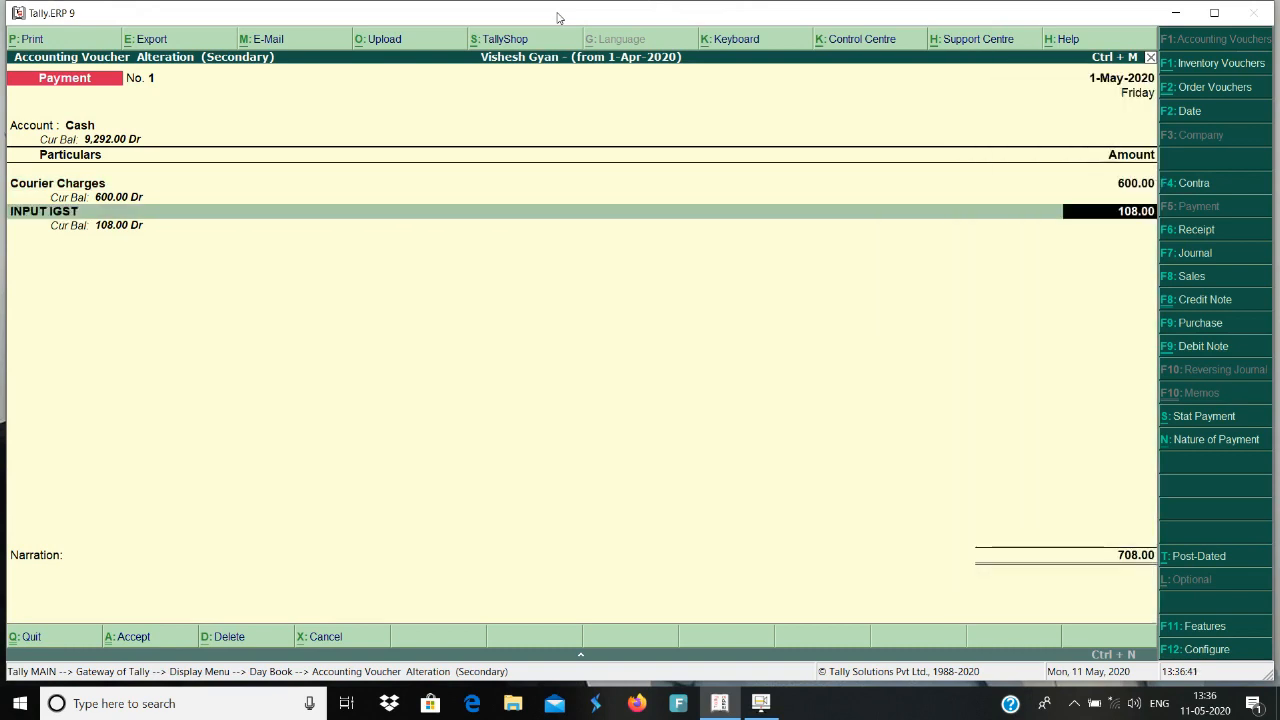
key("Return")
key("Return")
key("Return")
key("Return")
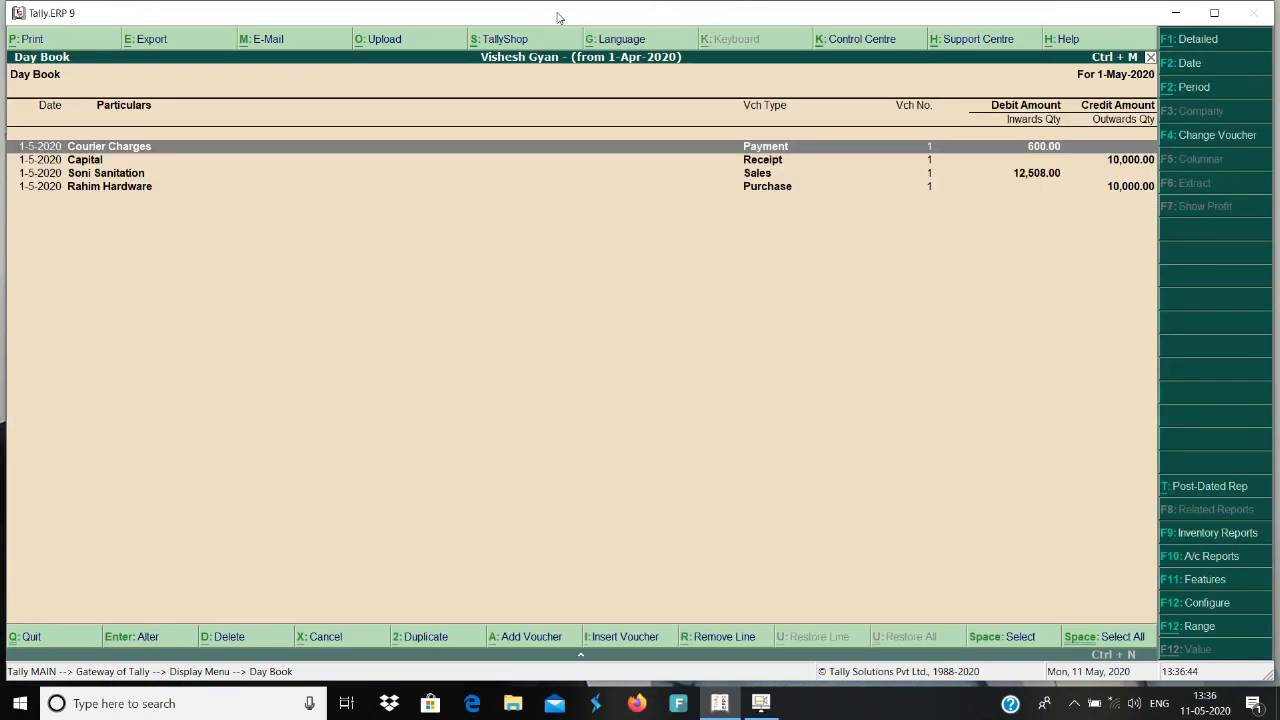
Open the Soni Sanitation sales voucher from the Day Book and go through its party details and Pipe 1" item allocation.
key("Down")
key("Down")
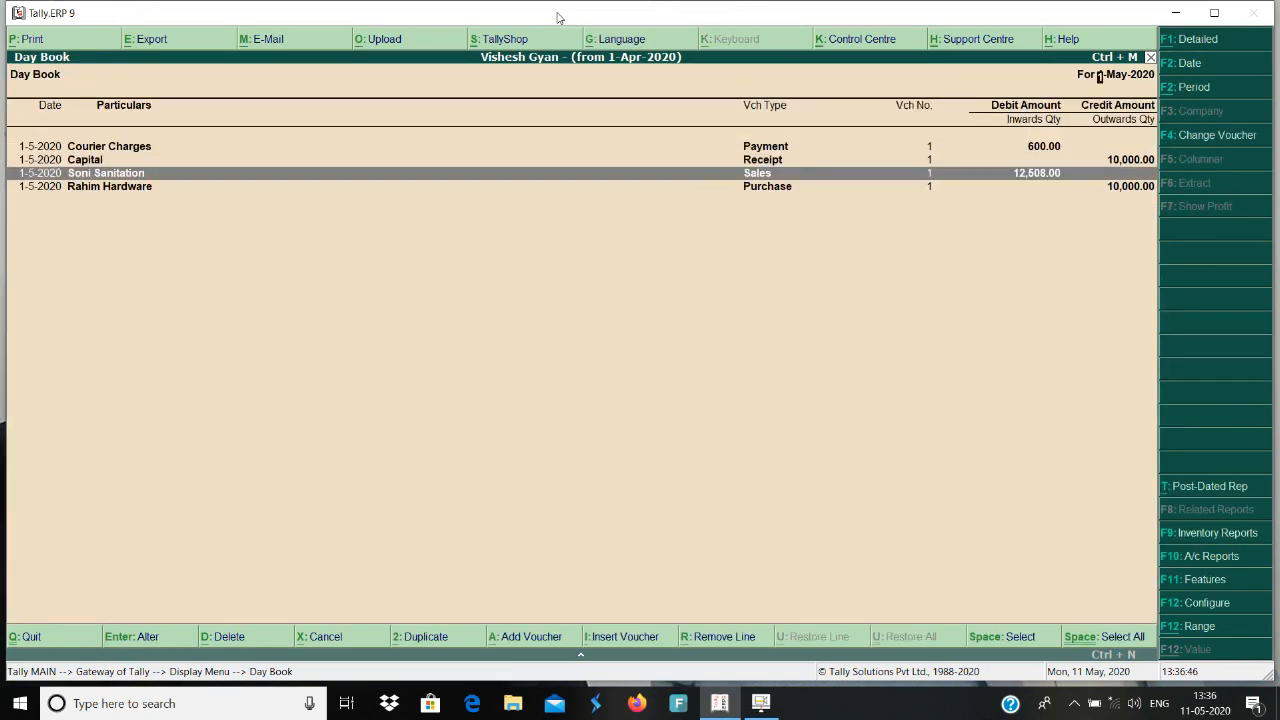
key("Return")
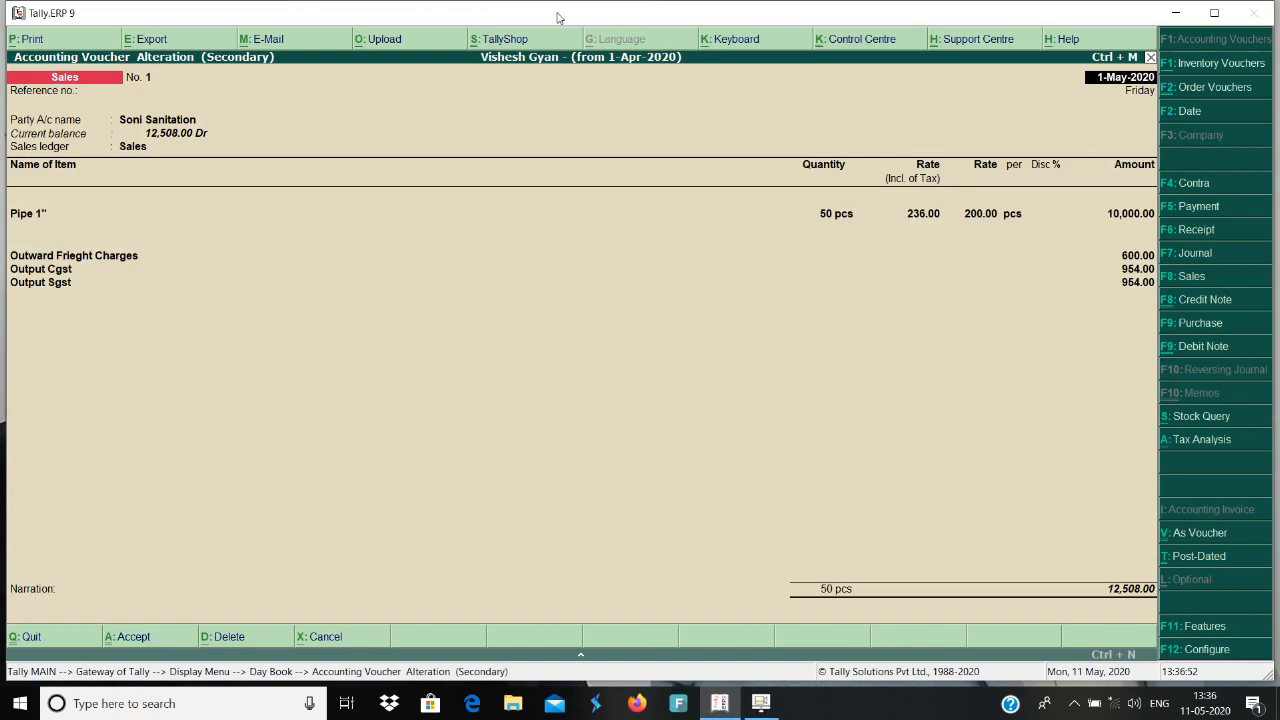
key("Return")
key("Return")
key("Return")
key("Return")
key("Return")
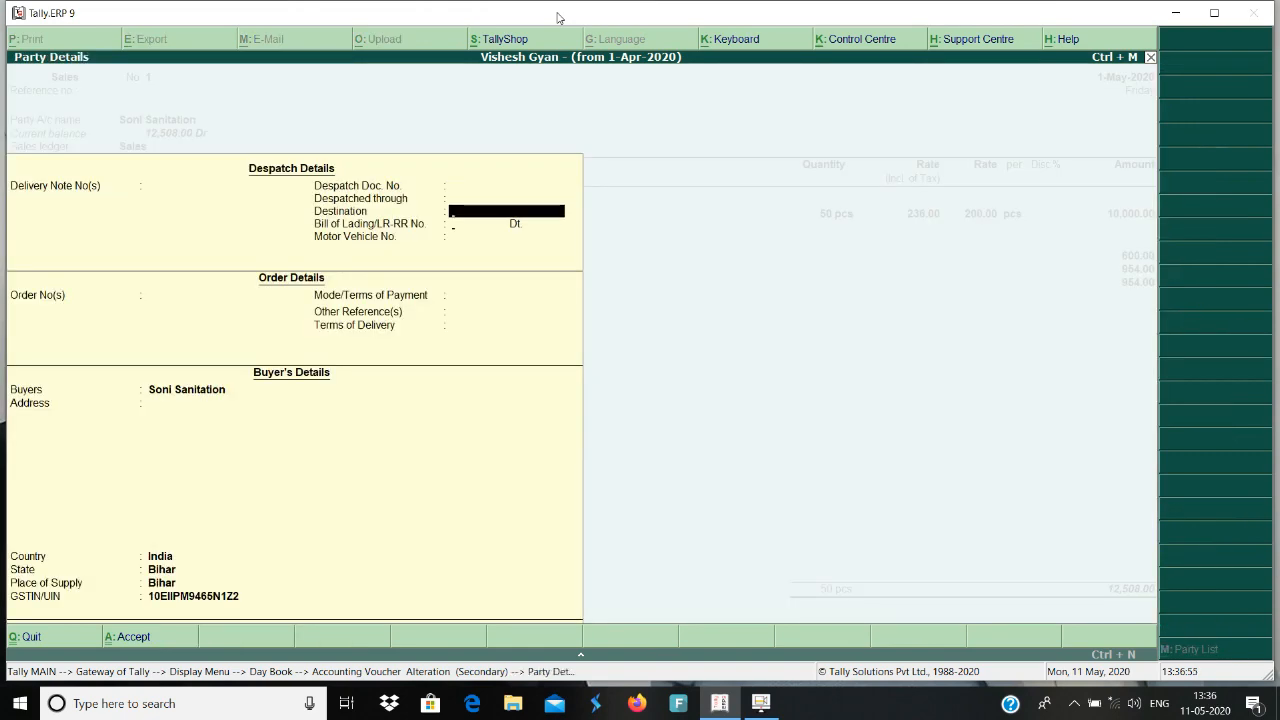
key("Return")
key("Return")
key("Return")
key("Return")
key("Return")
key("Return")
key("Return")
key("Return")
key("Return")
key("Return")
key("Return")
key("Return")
key("Return")
key("Return")
key("Return")
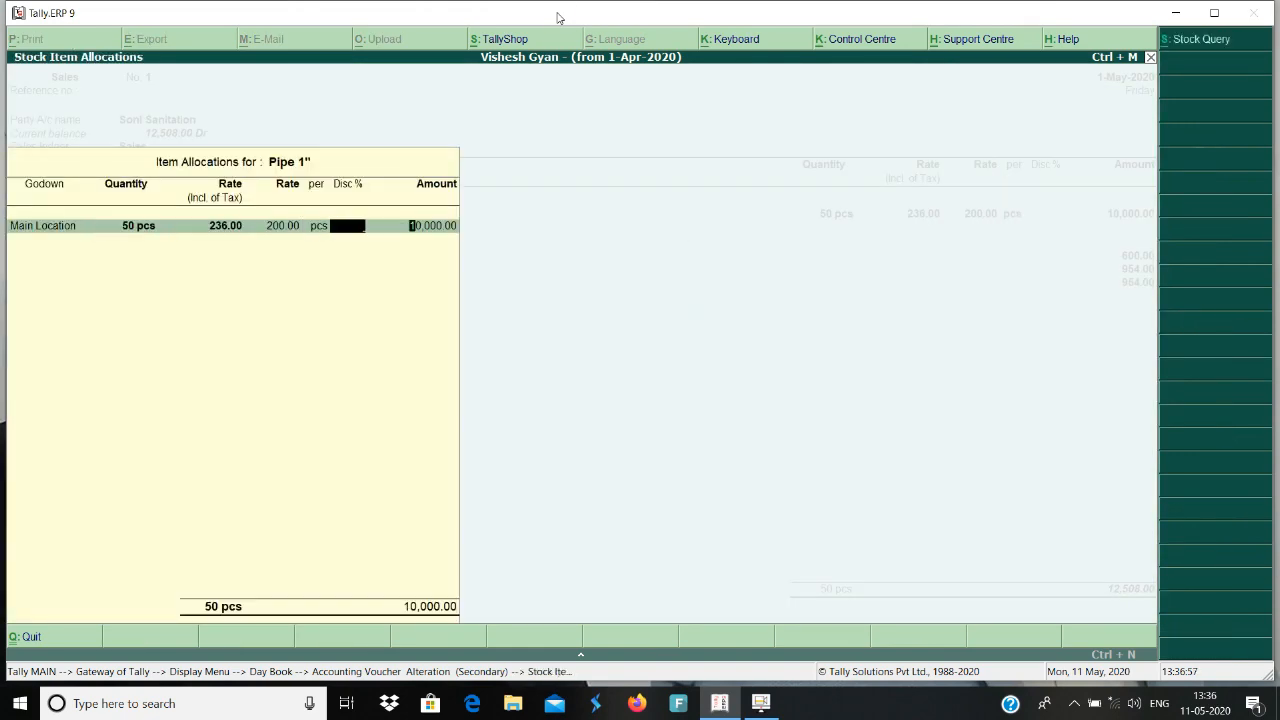
key("Return")
key("Return")
key("Return")
key("Return")
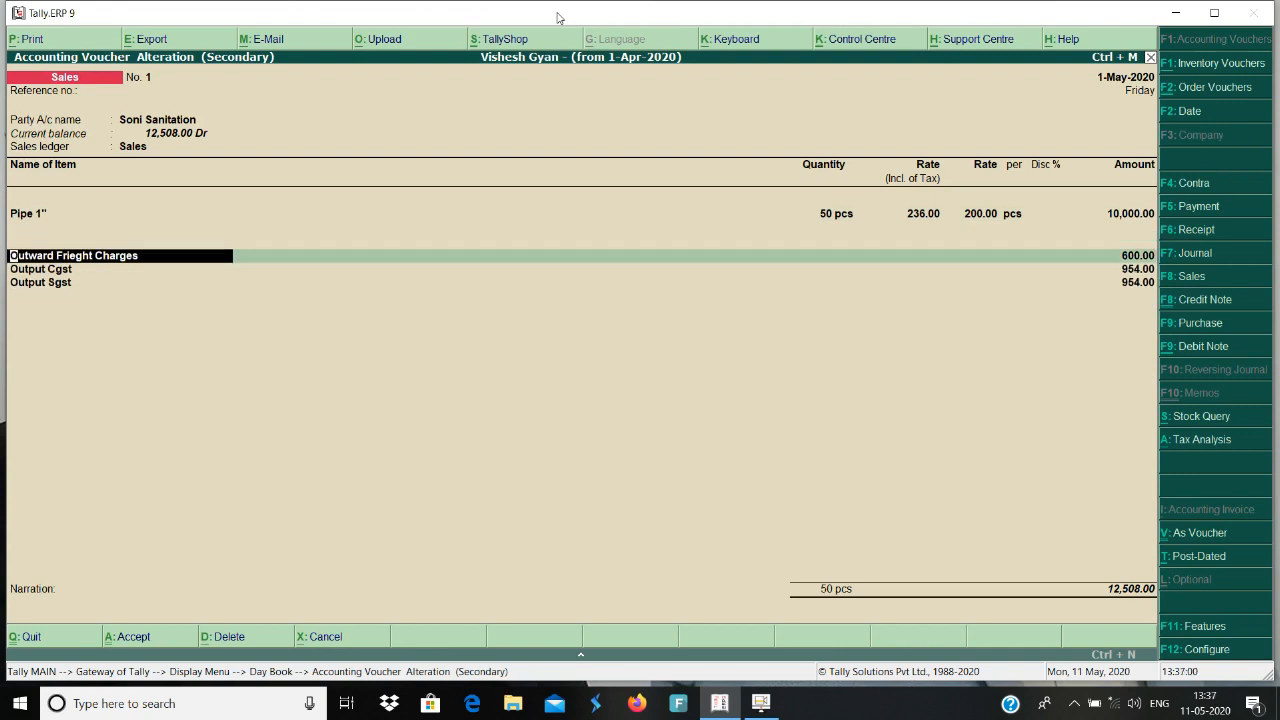
Check the Outward Frieght Charges, Output Cgst and Output Sgst amounts and accept the sales voucher back to the Day Book.
key("Return")
key("Return")
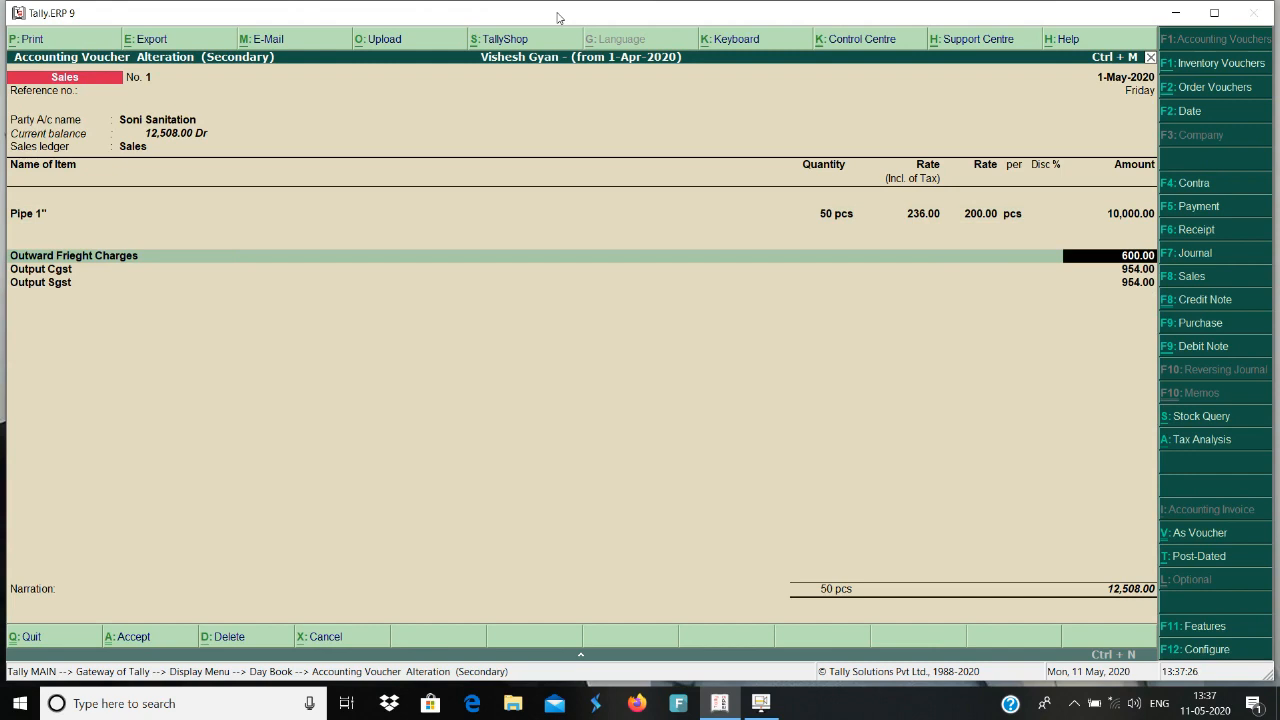
key("Return")
key("Return")
key("Return")
key("Return")
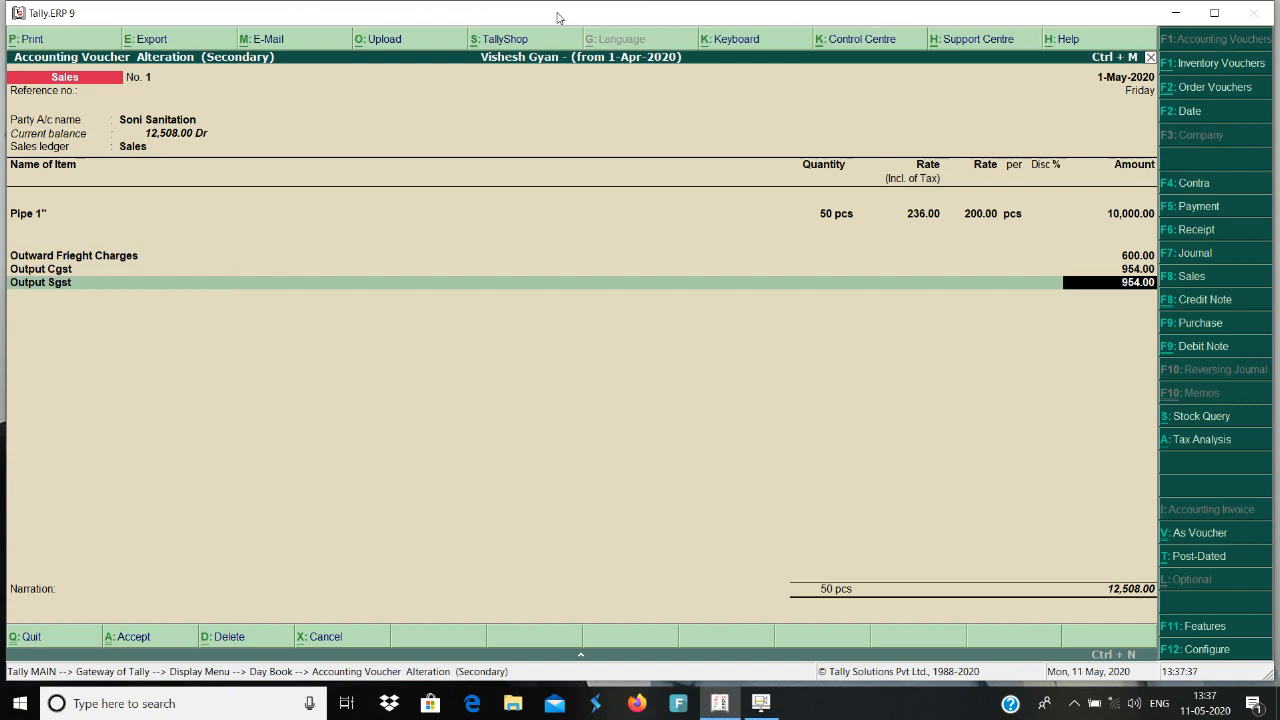
key("Return")
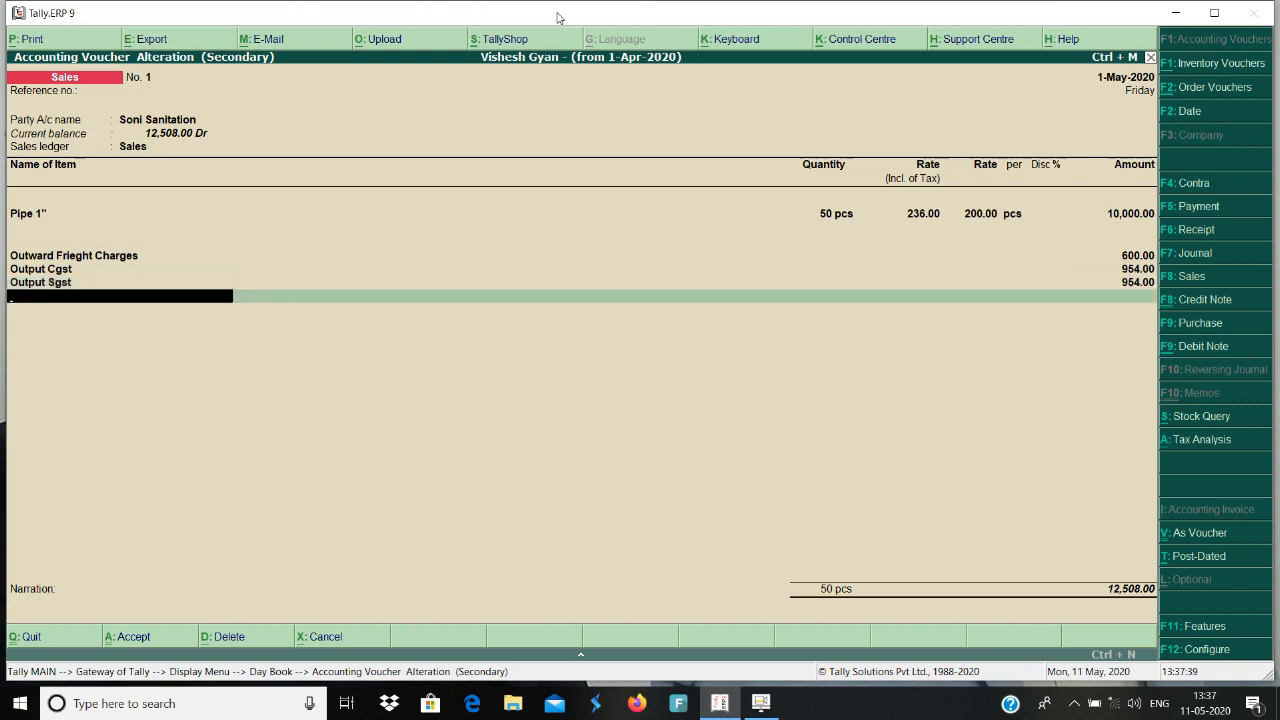
key("Return")
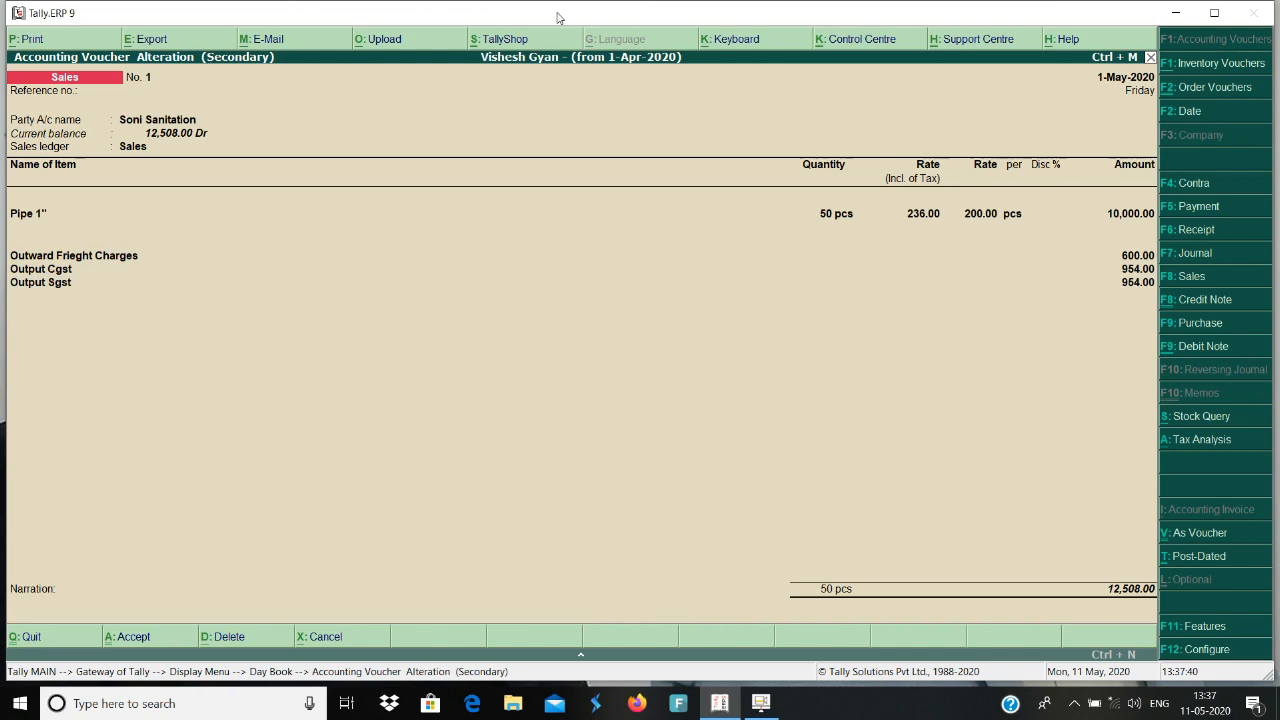
key("Return")
key("Return")
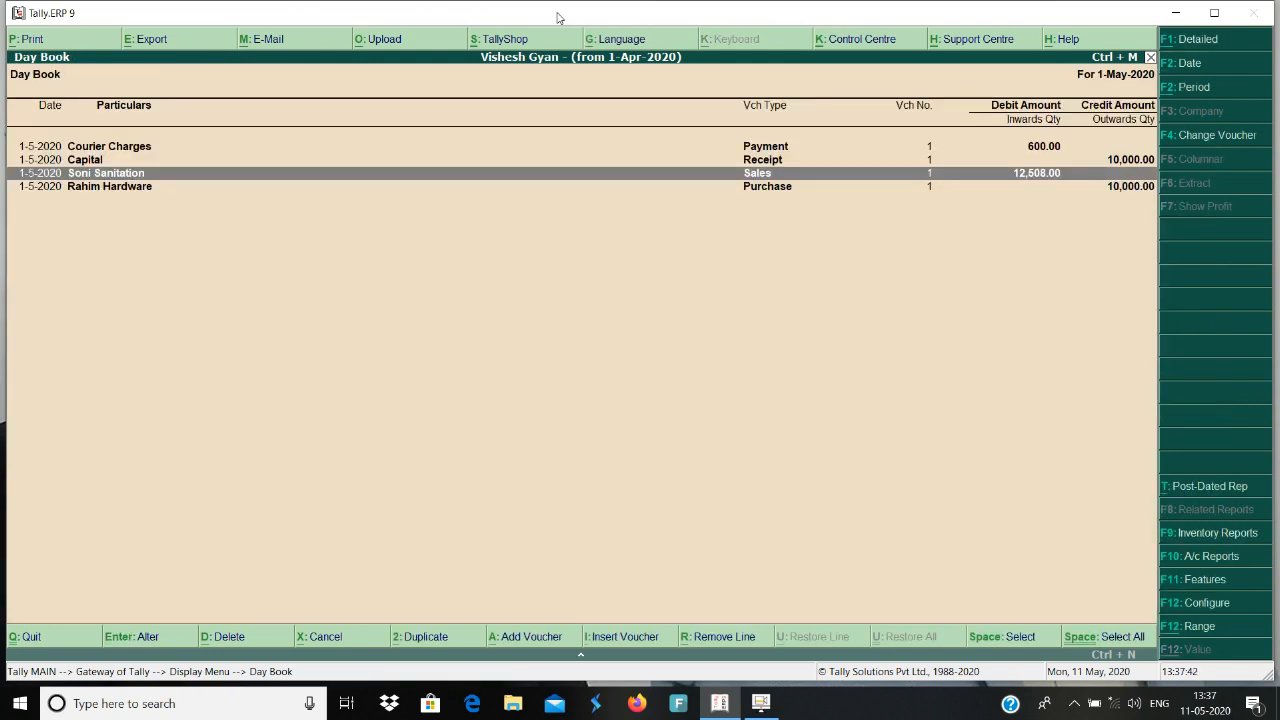